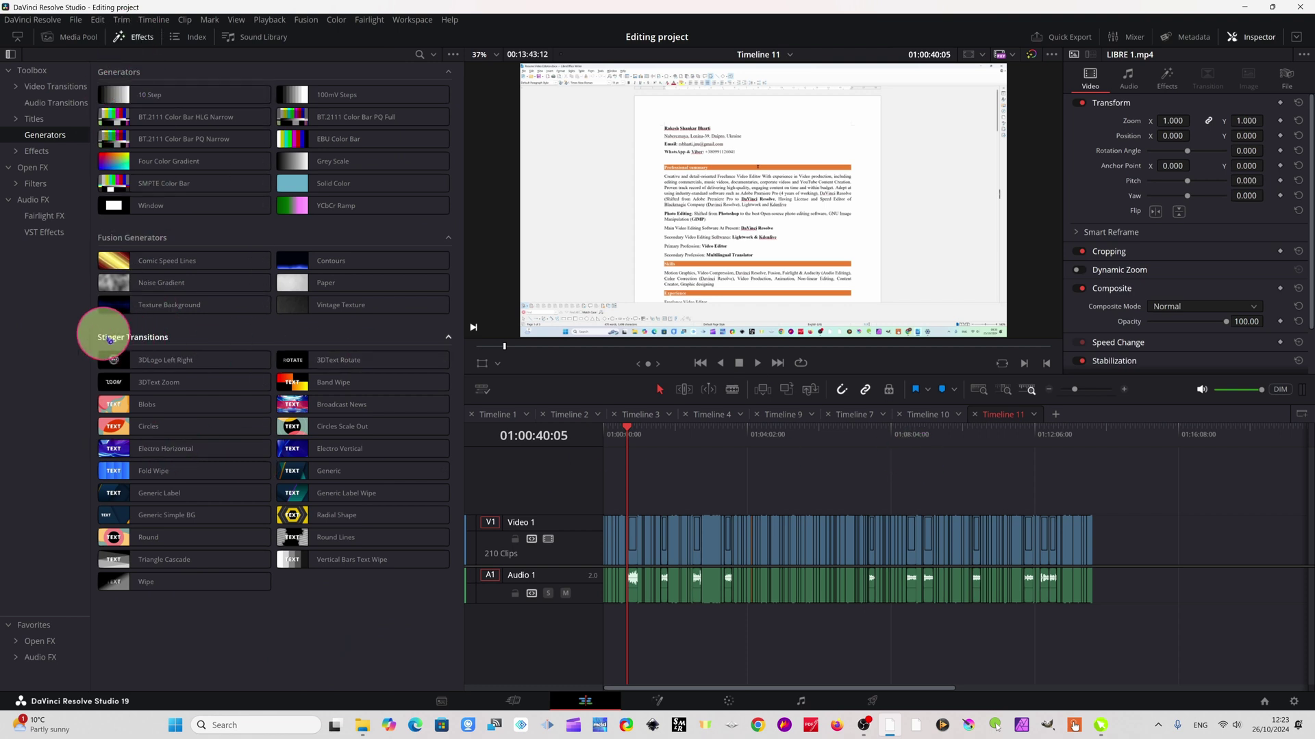
Look through the Video Transitions, Audio Transitions, Titles, Generators and Effects categories of the toolbox, ending on Generators
click(56, 86)
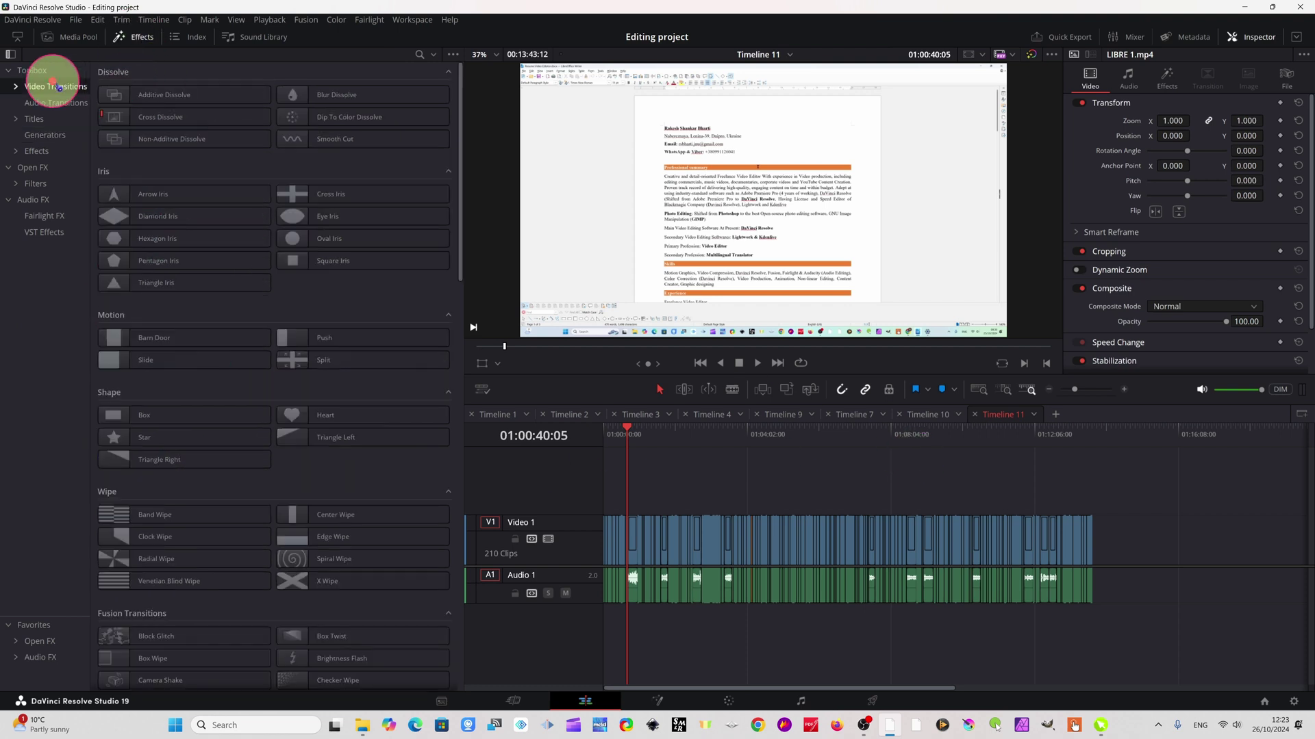
click(56, 107)
click(34, 118)
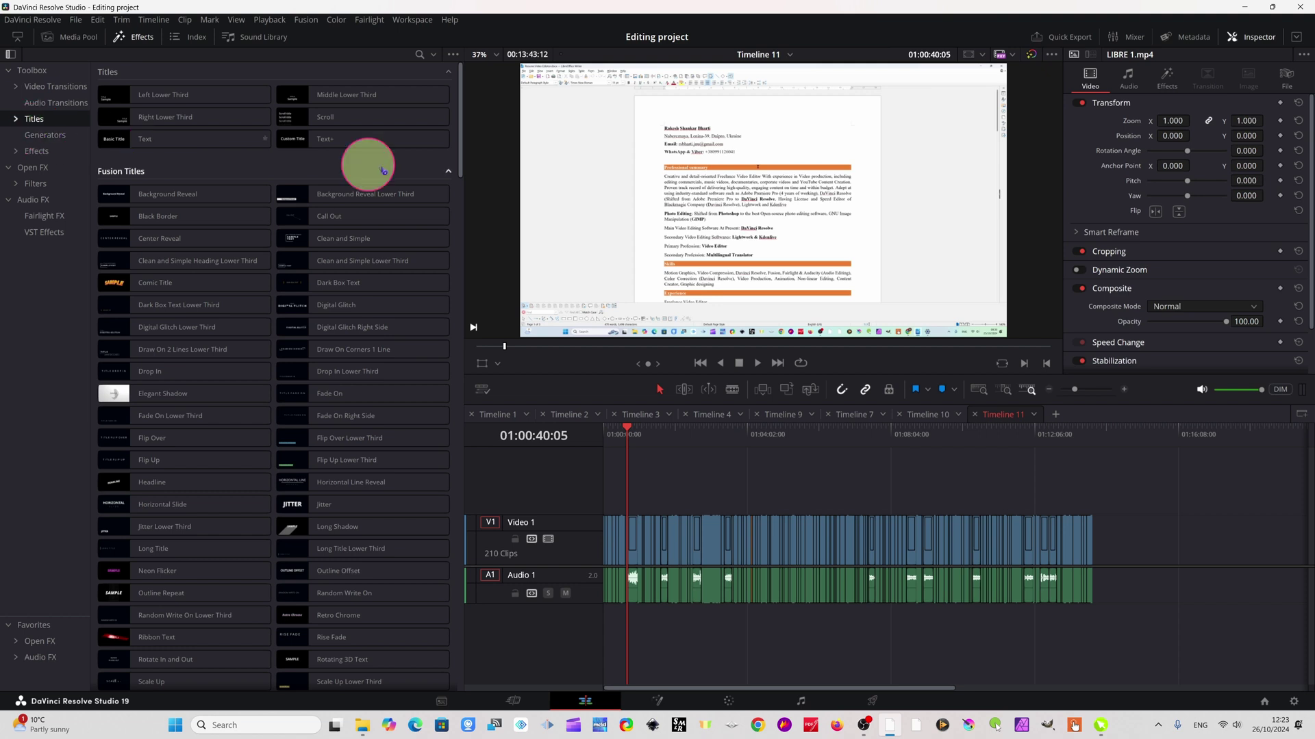
click(47, 135)
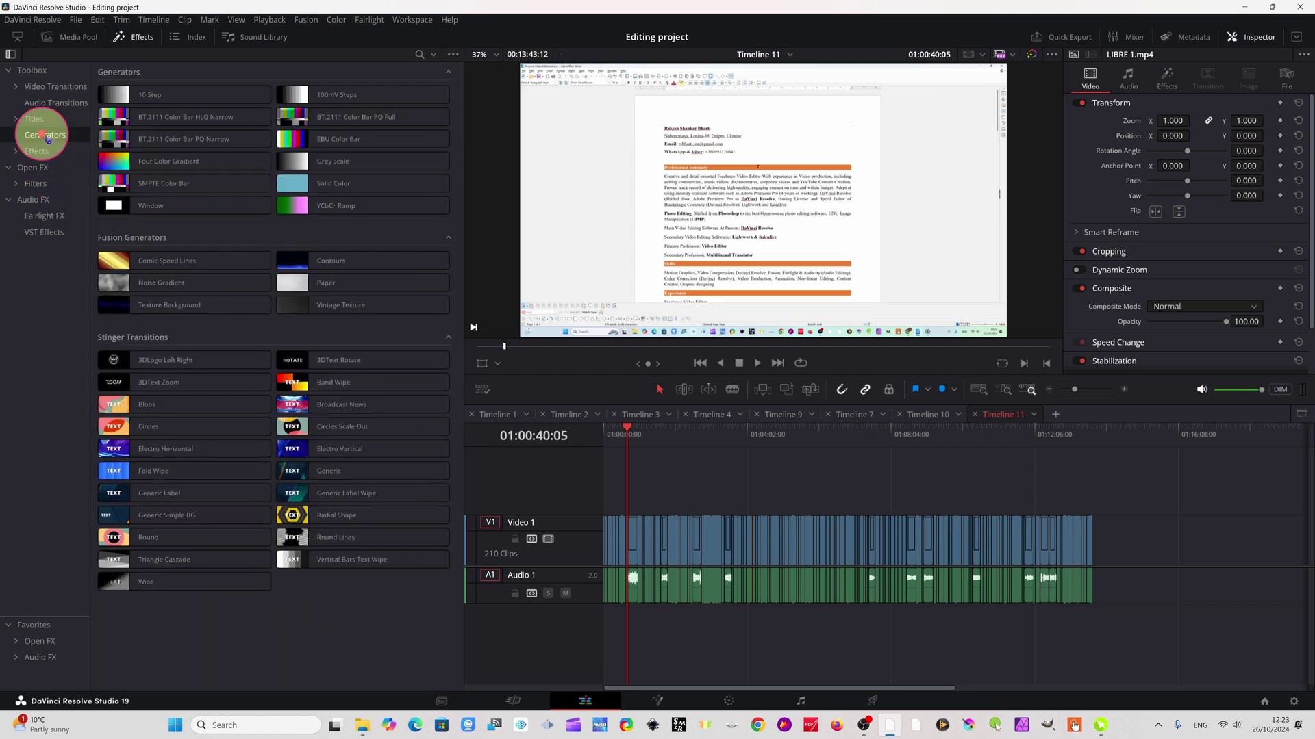
click(38, 150)
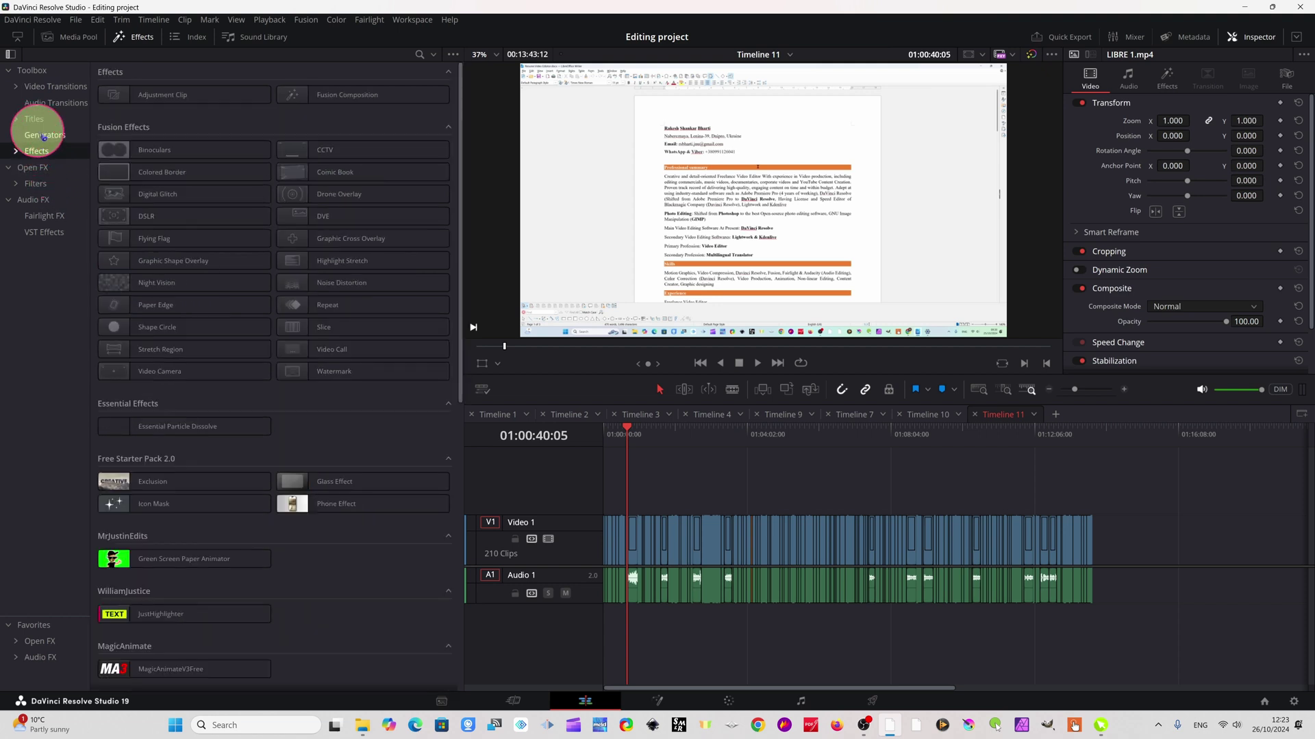
click(43, 137)
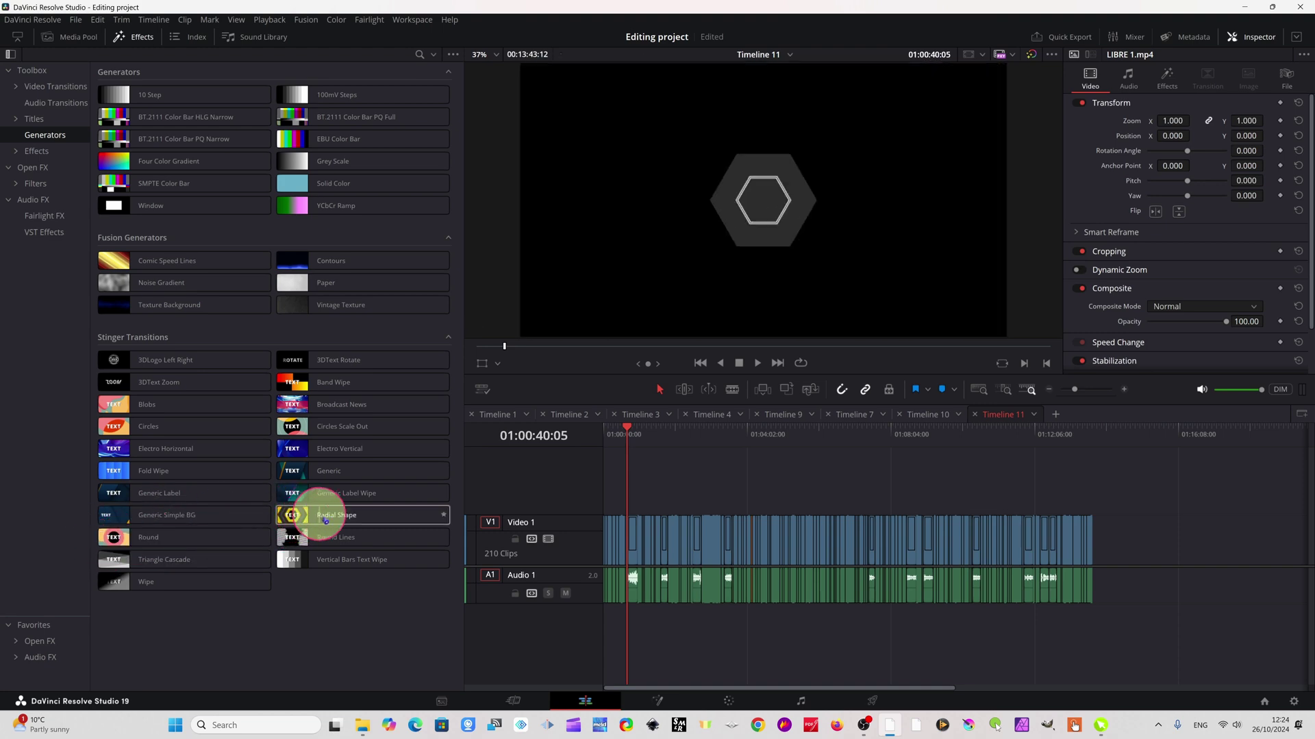
Preview stinger transitions in the Generators category, including Radial Shape, 3DLogo Left Right, Blobs, Circles and Round
click(284, 541)
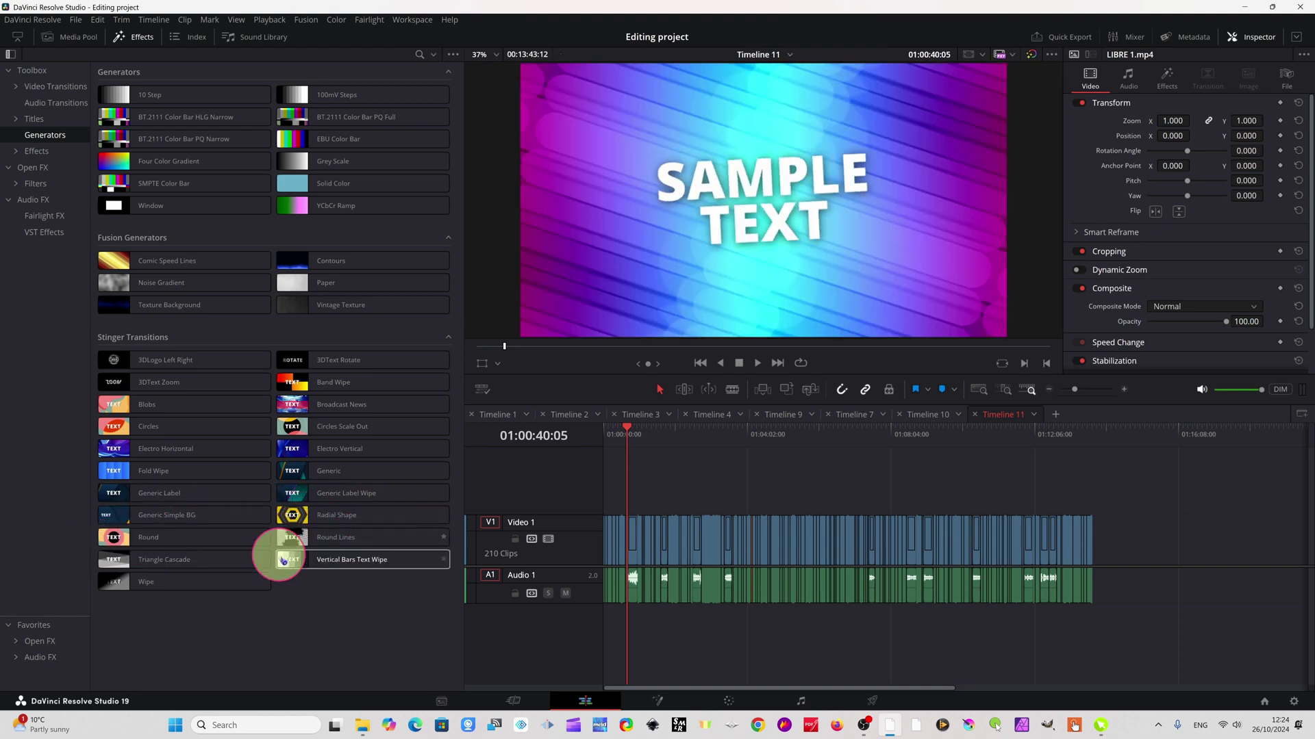
click(169, 366)
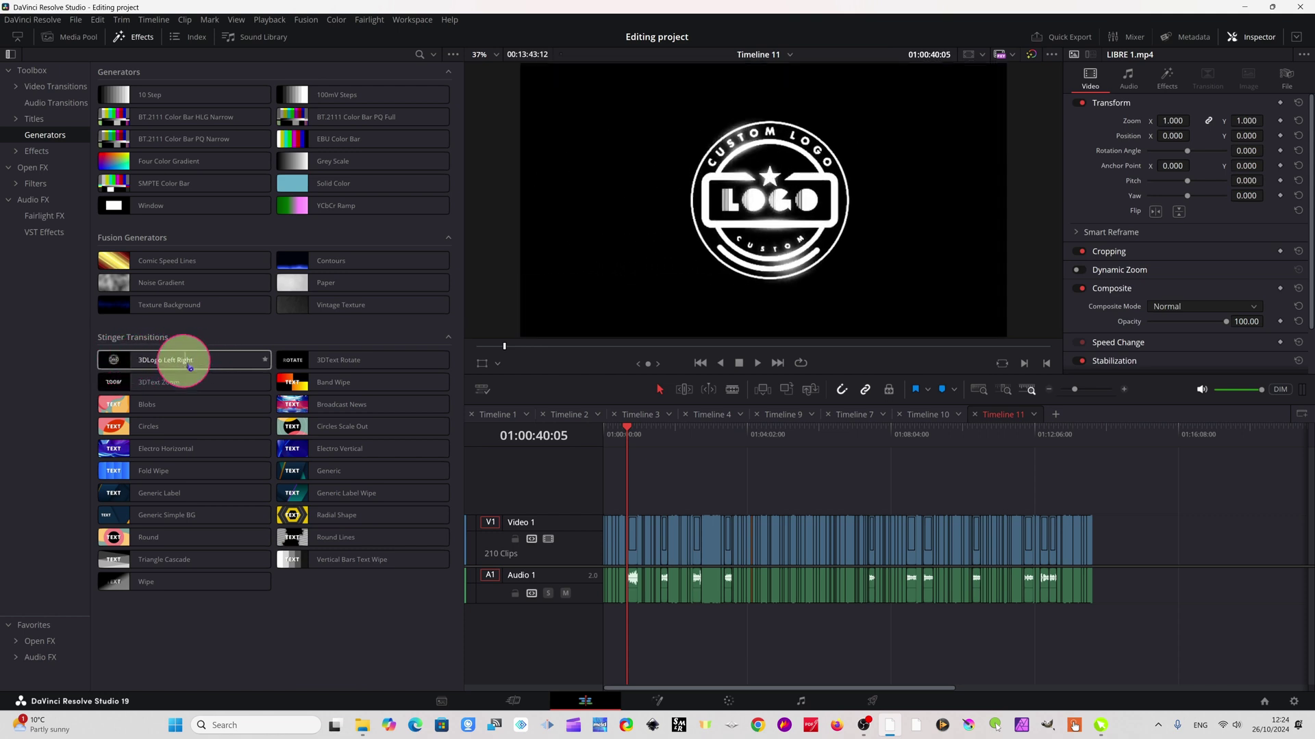
click(106, 411)
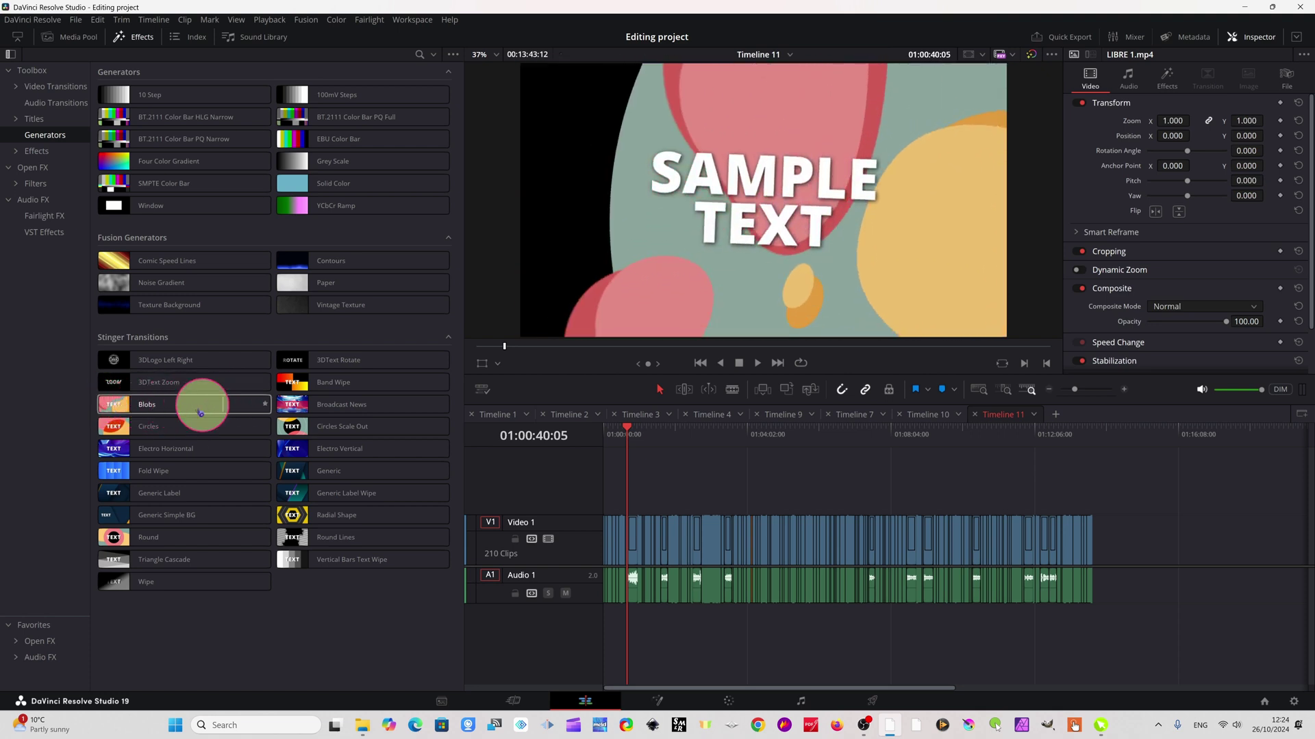
click(106, 426)
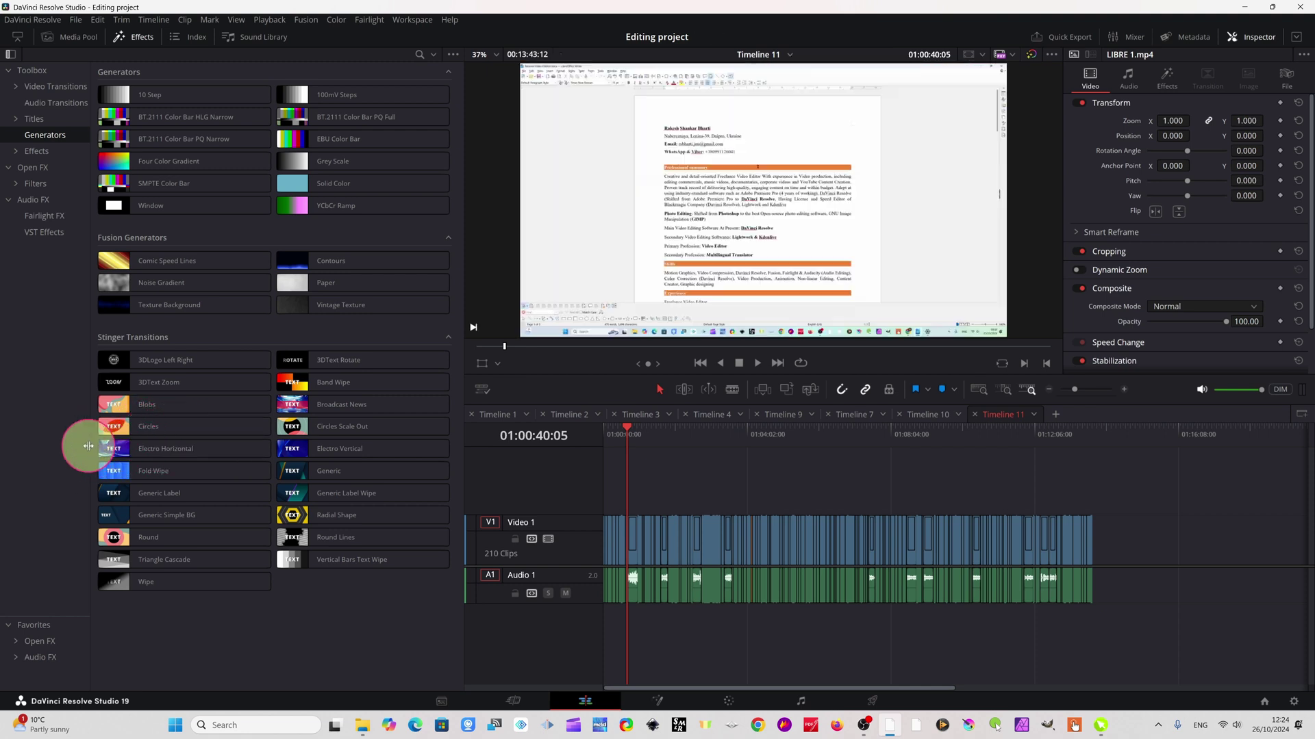
drag(156, 453, 105, 456)
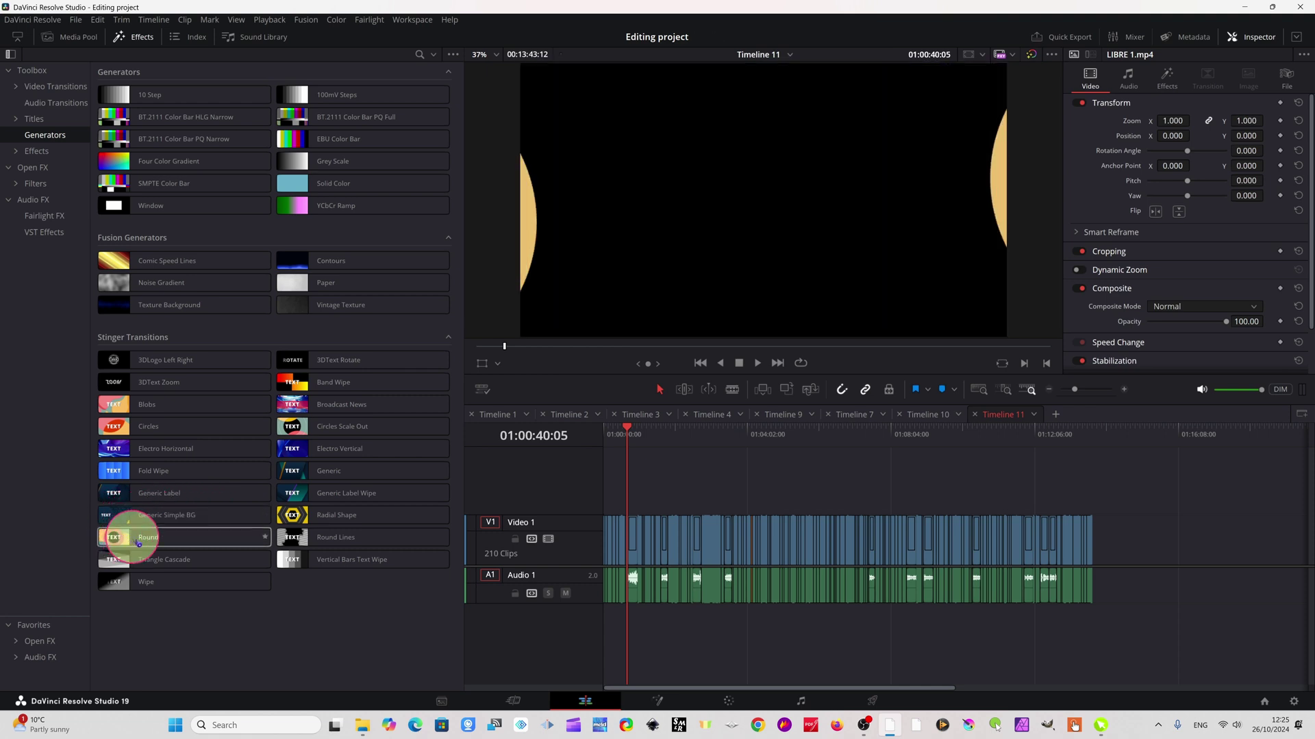
click(164, 526)
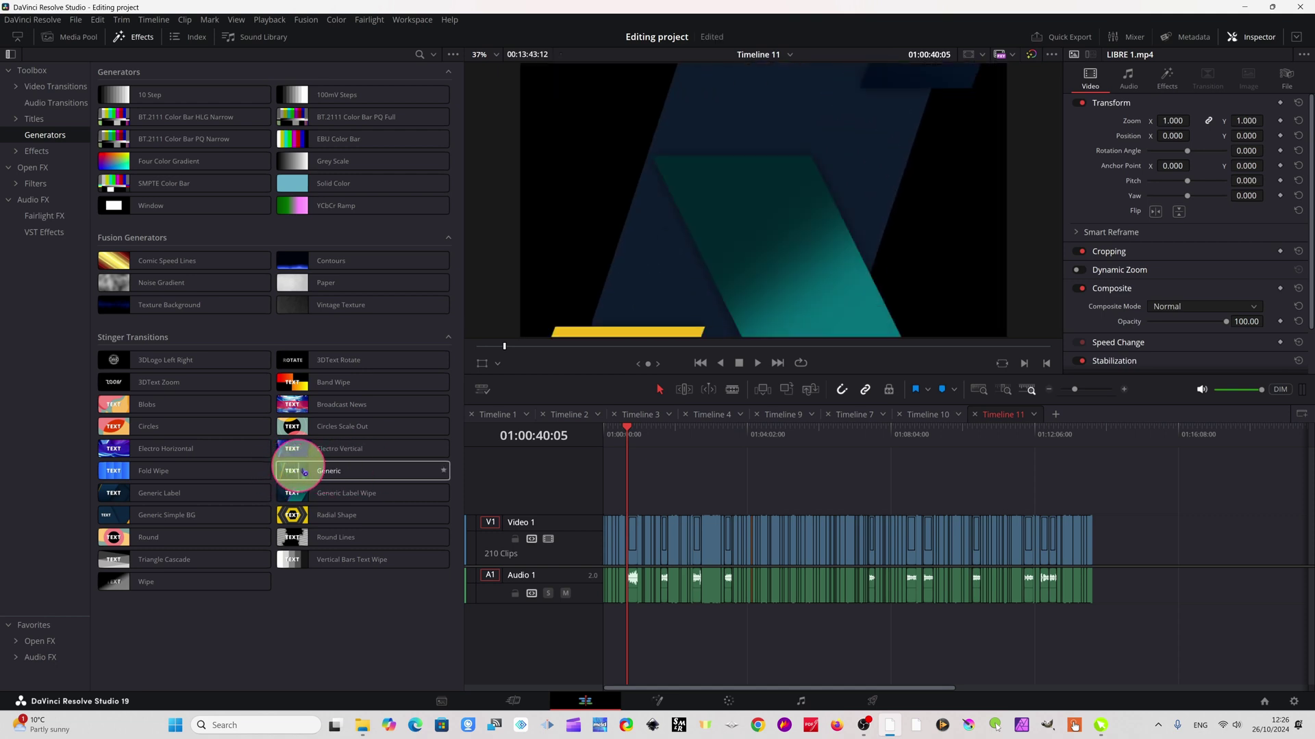
Preview the Generic, Generic Label Wipe, Radial Shape, Round Lines and Vertical Bars Text Wipe stinger transitions
click(332, 472)
click(283, 496)
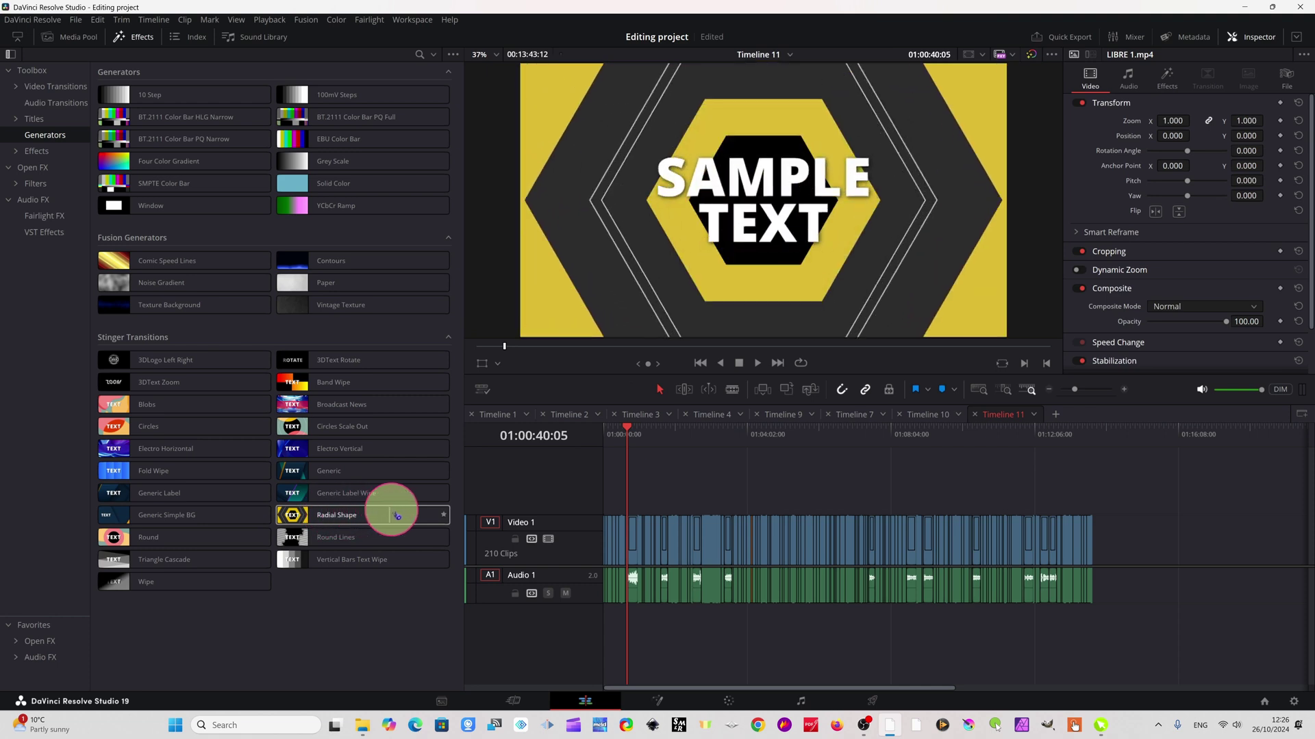
click(304, 515)
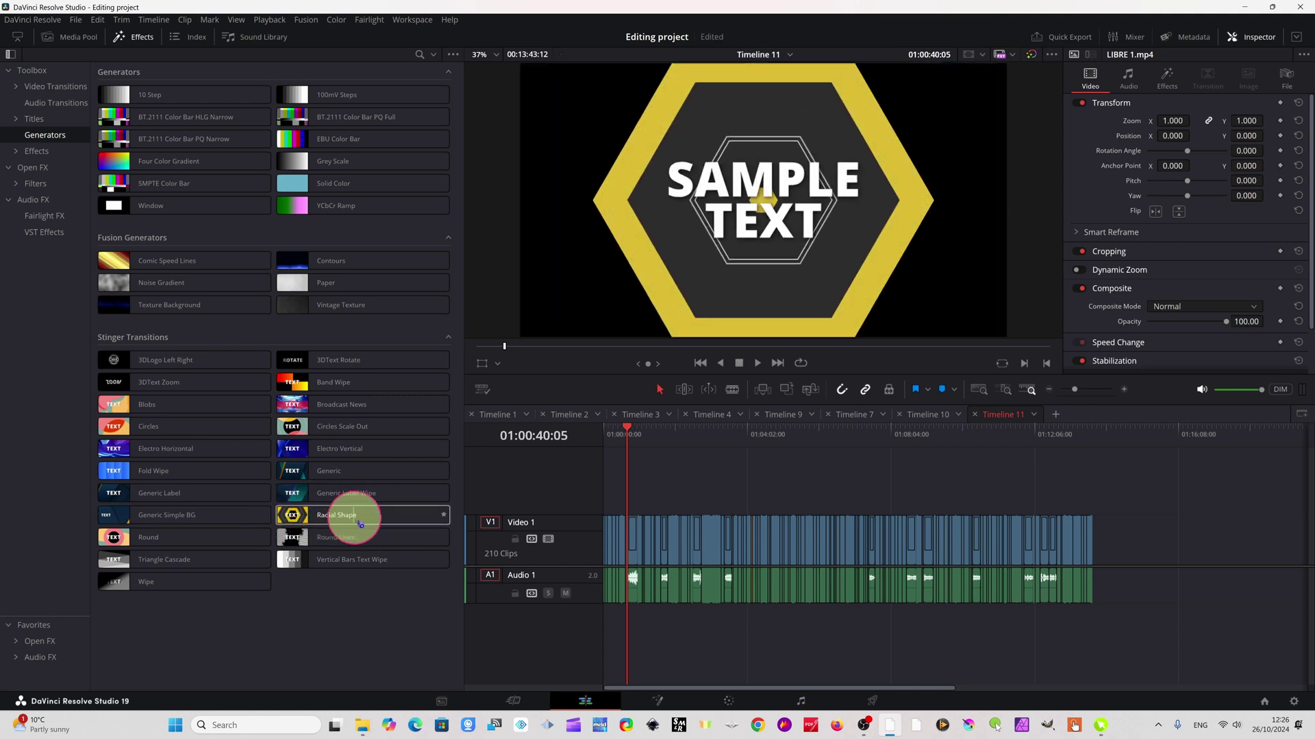
click(289, 515)
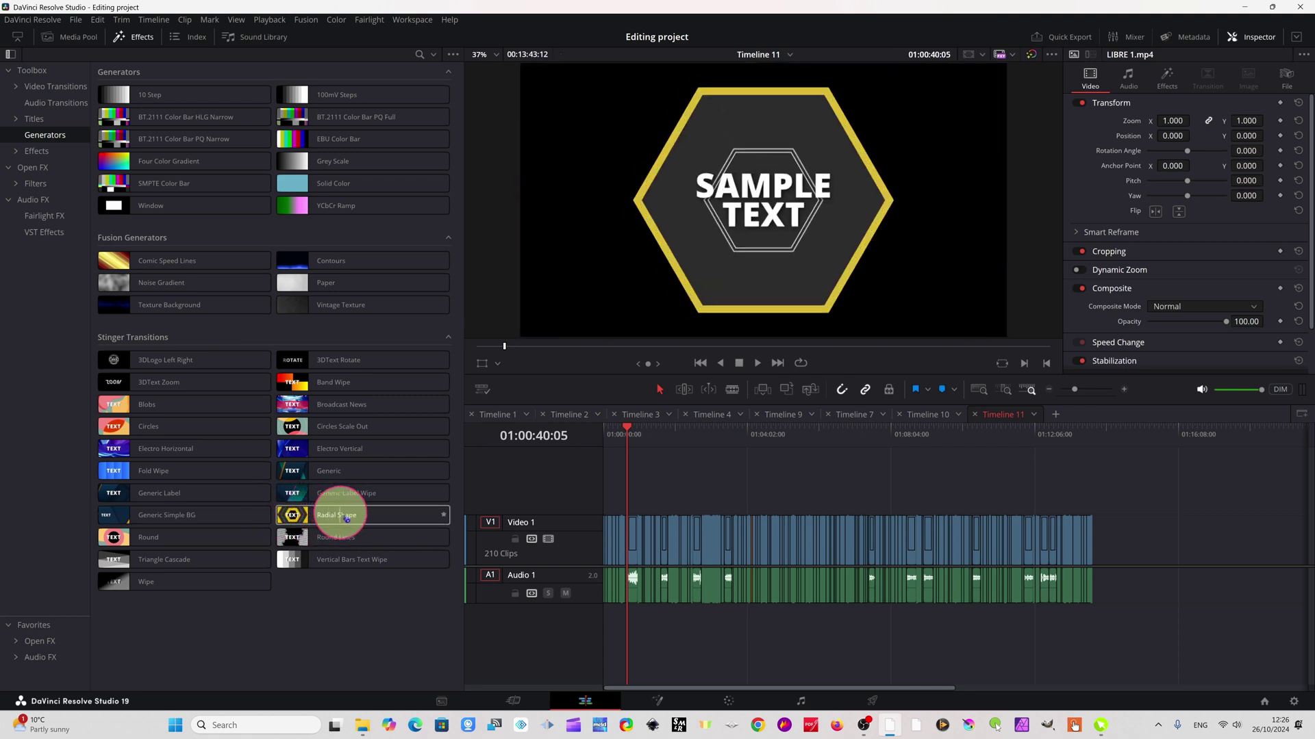
click(291, 538)
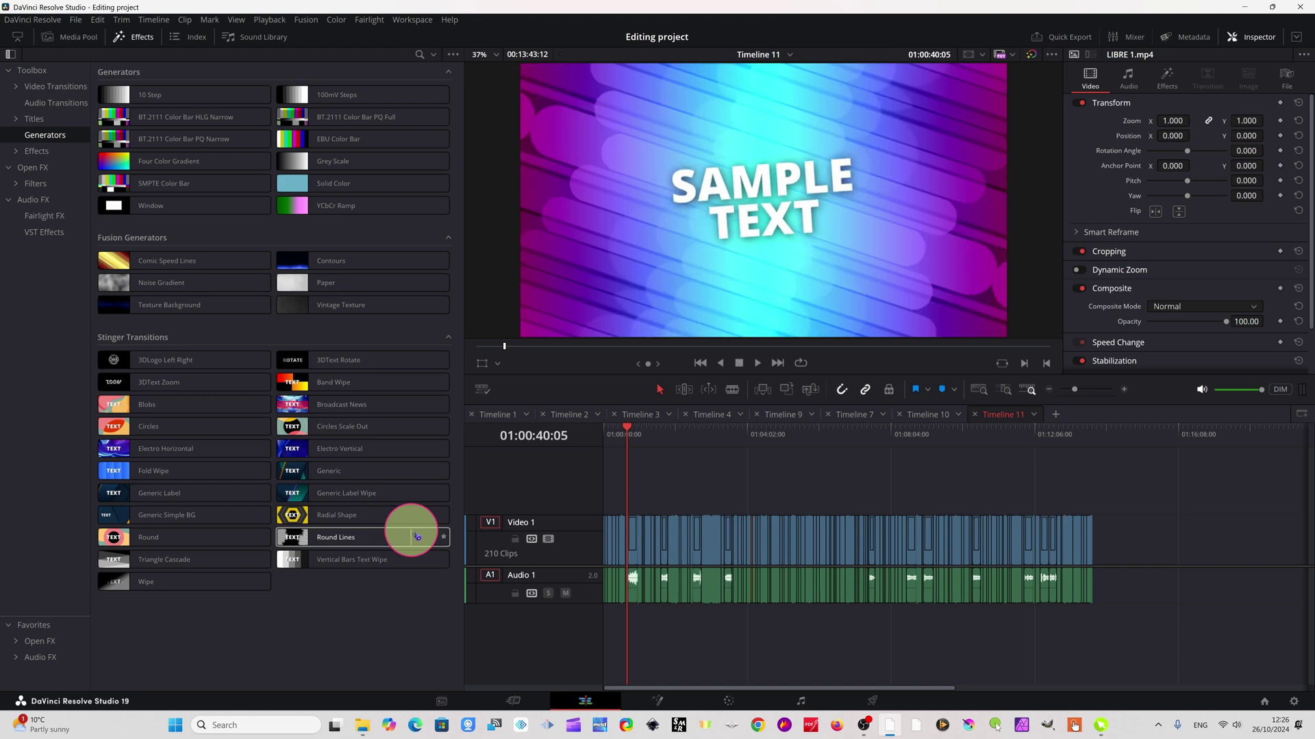
click(294, 559)
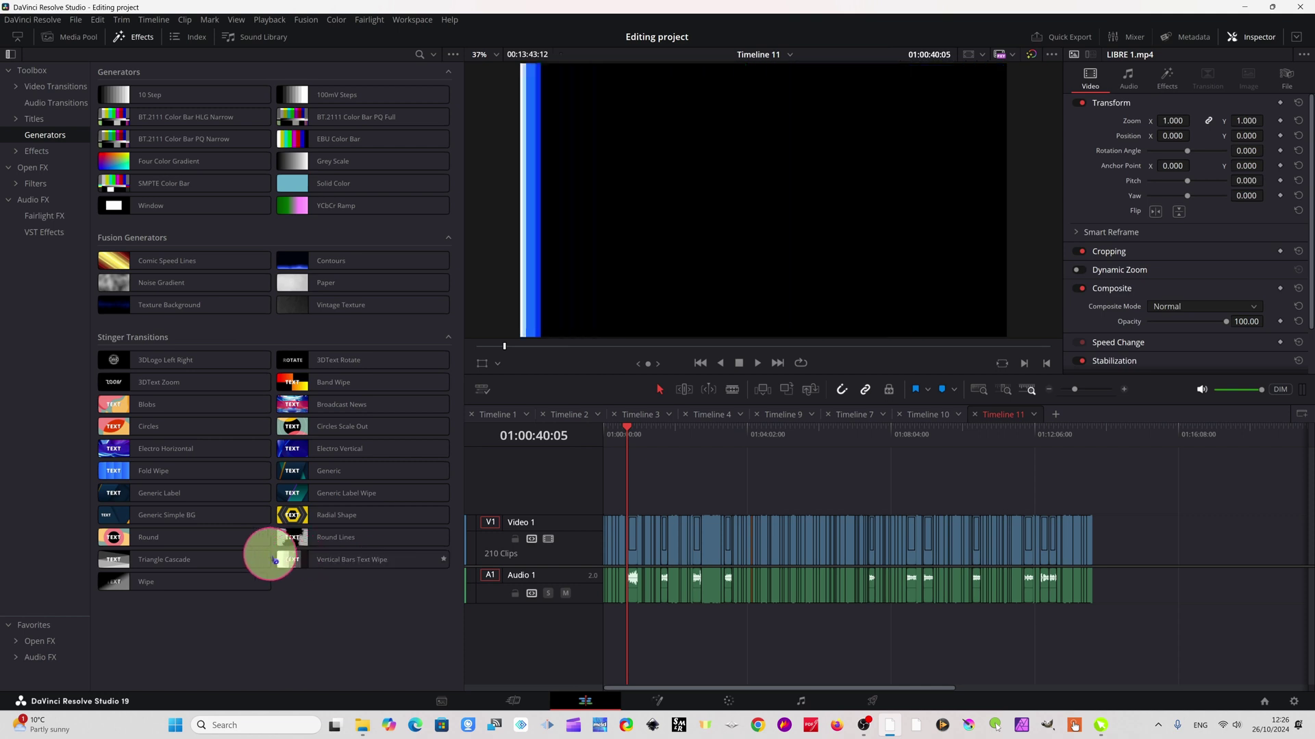
click(301, 560)
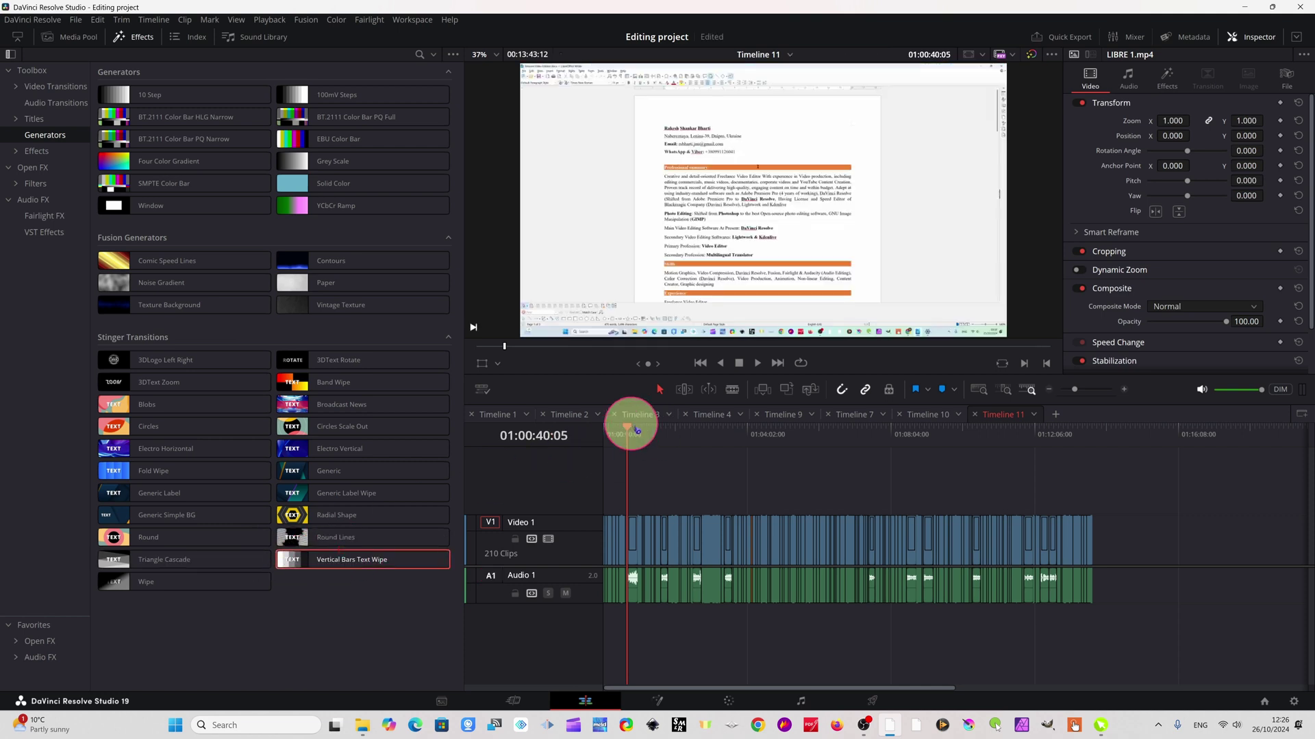
Shift all clips on Timeline 11 later to free space at the beginning, and return the playhead to 01:00:00:00
click(641, 515)
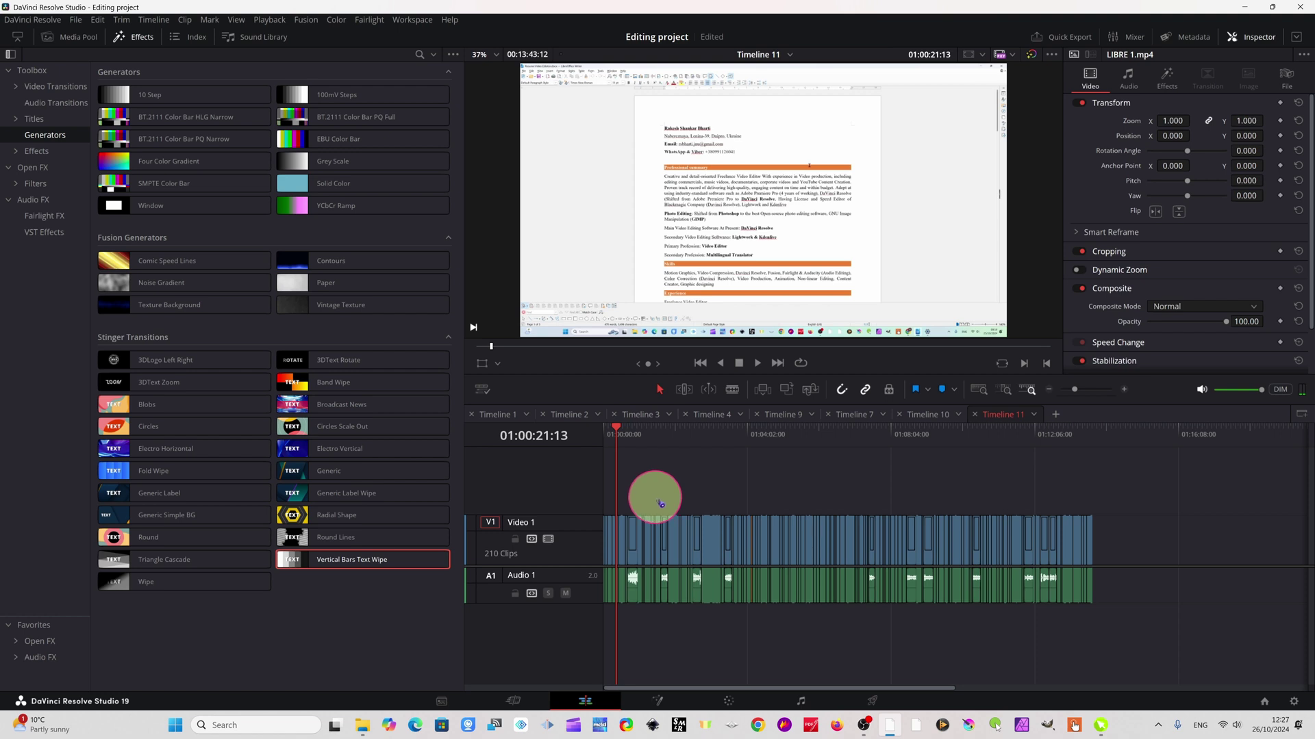
key(ctrl+a)
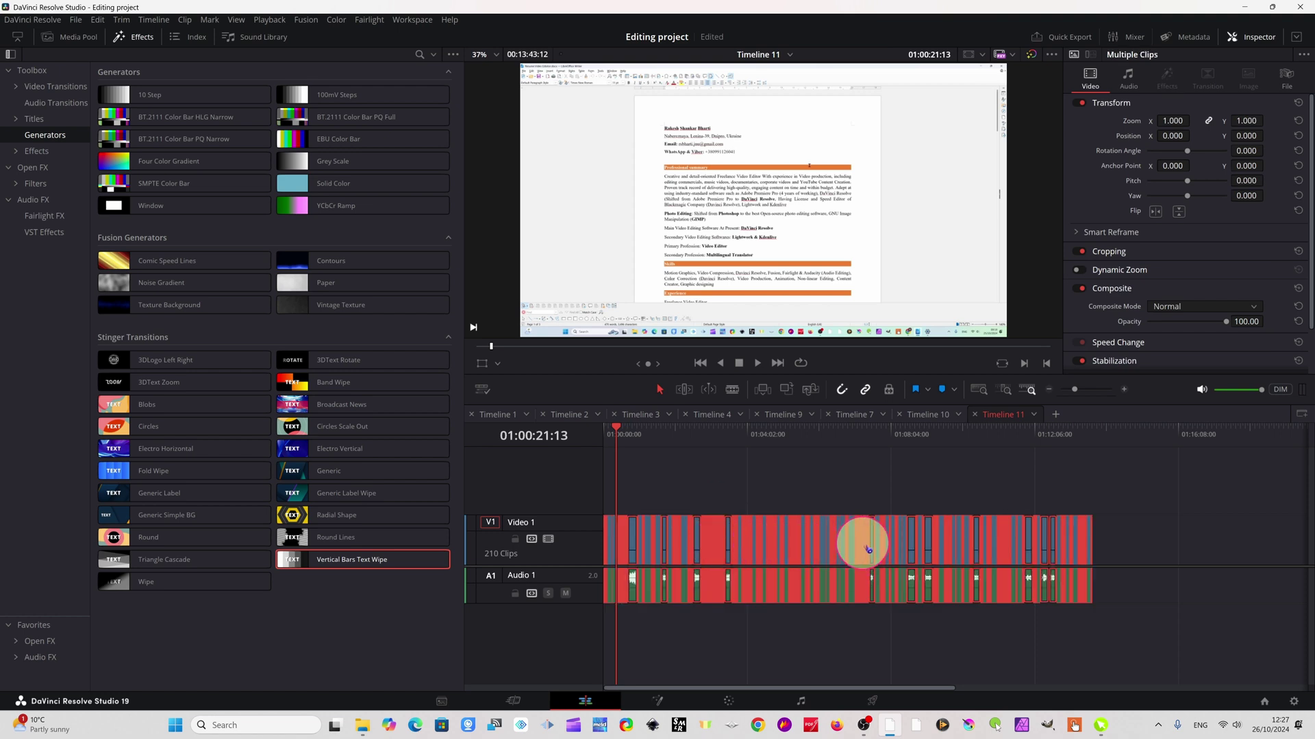
drag(866, 547, 917, 539)
click(639, 536)
click(633, 477)
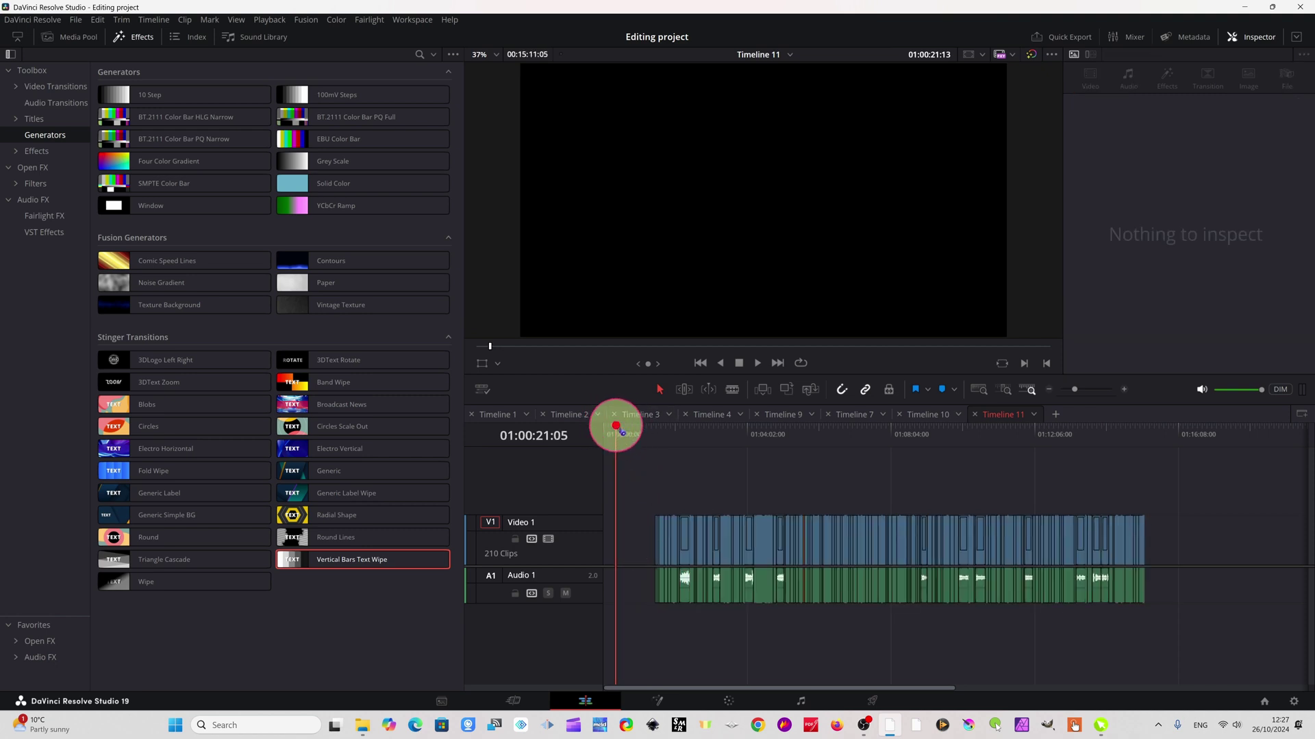
drag(616, 430, 596, 441)
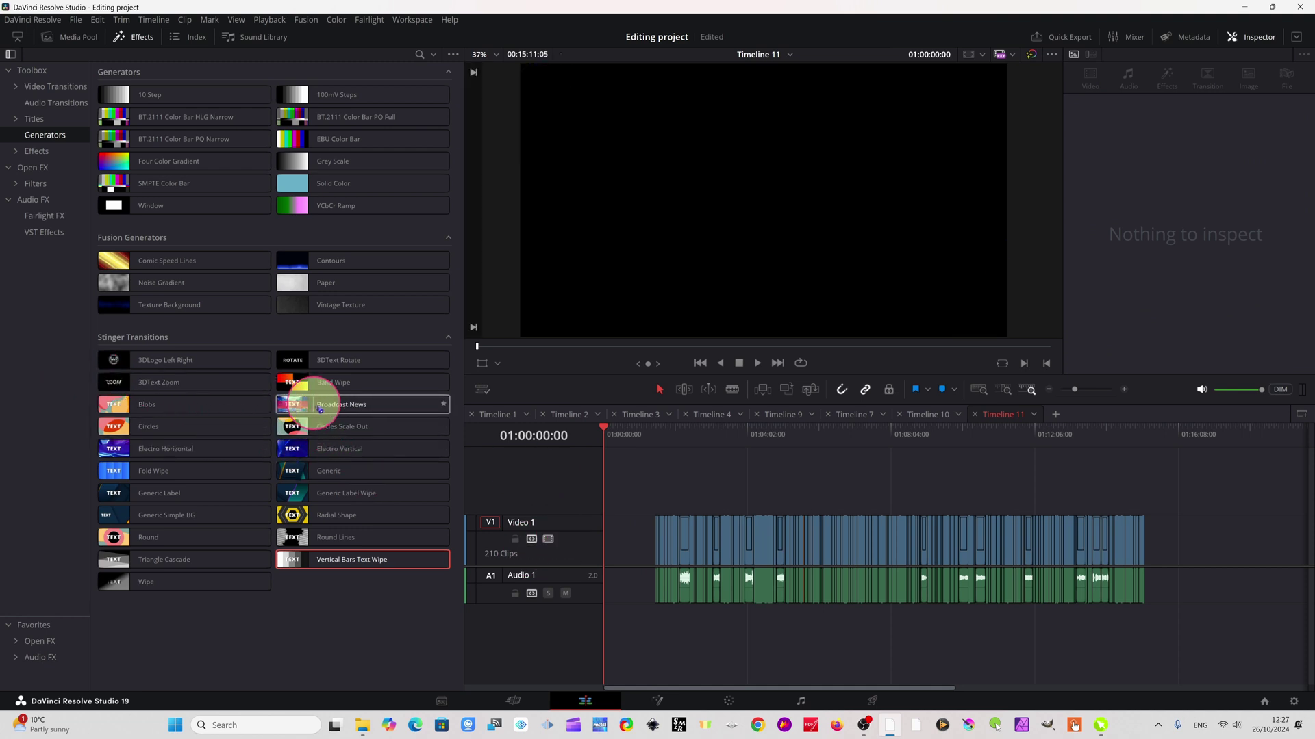
Place the Broadcast News stinger at the start of Video 1 and close the gap between it and the first clip
drag(284, 403, 613, 584)
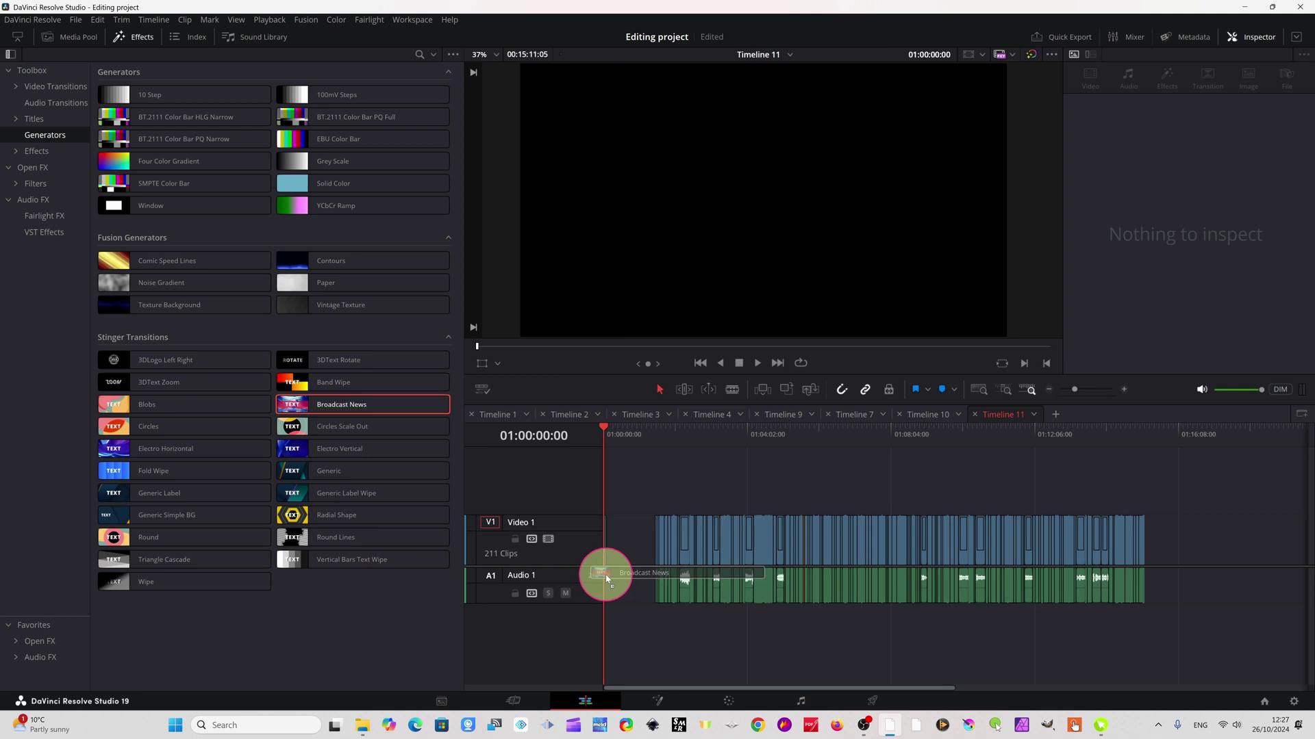
drag(606, 579, 610, 577)
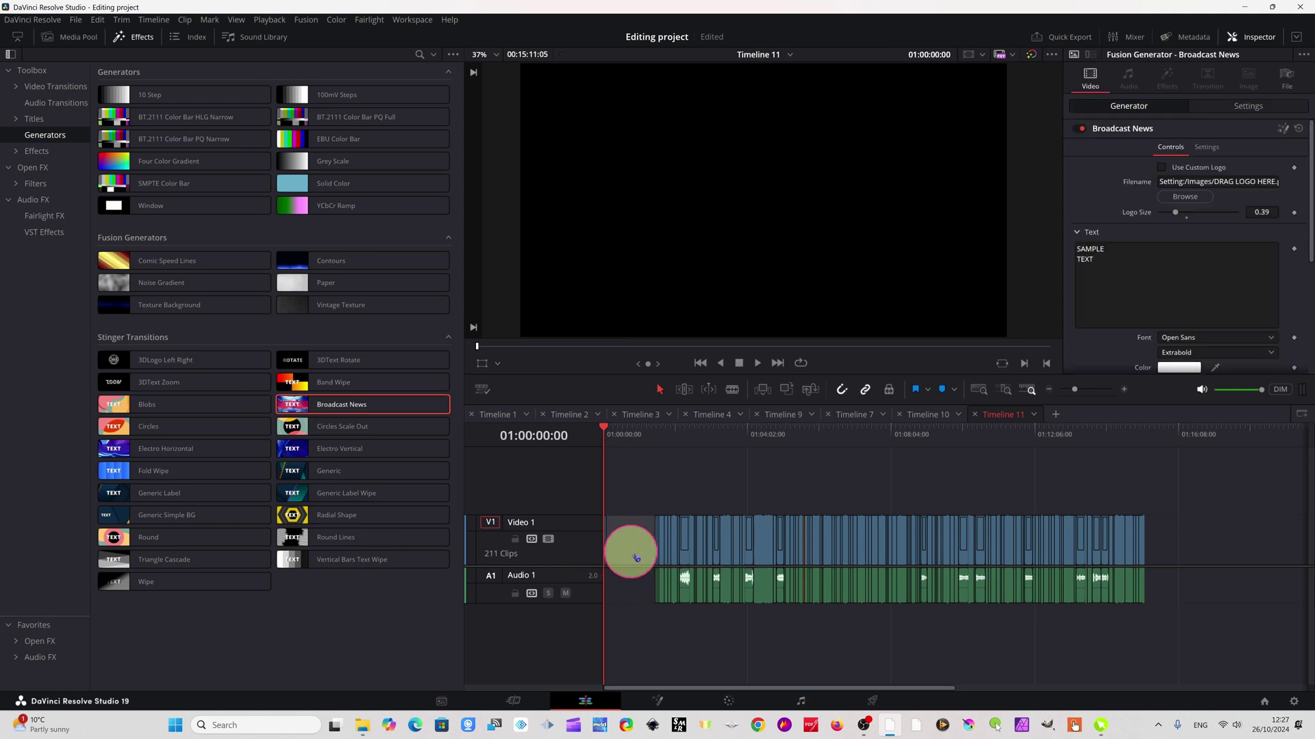
scroll(657, 570, up, 5)
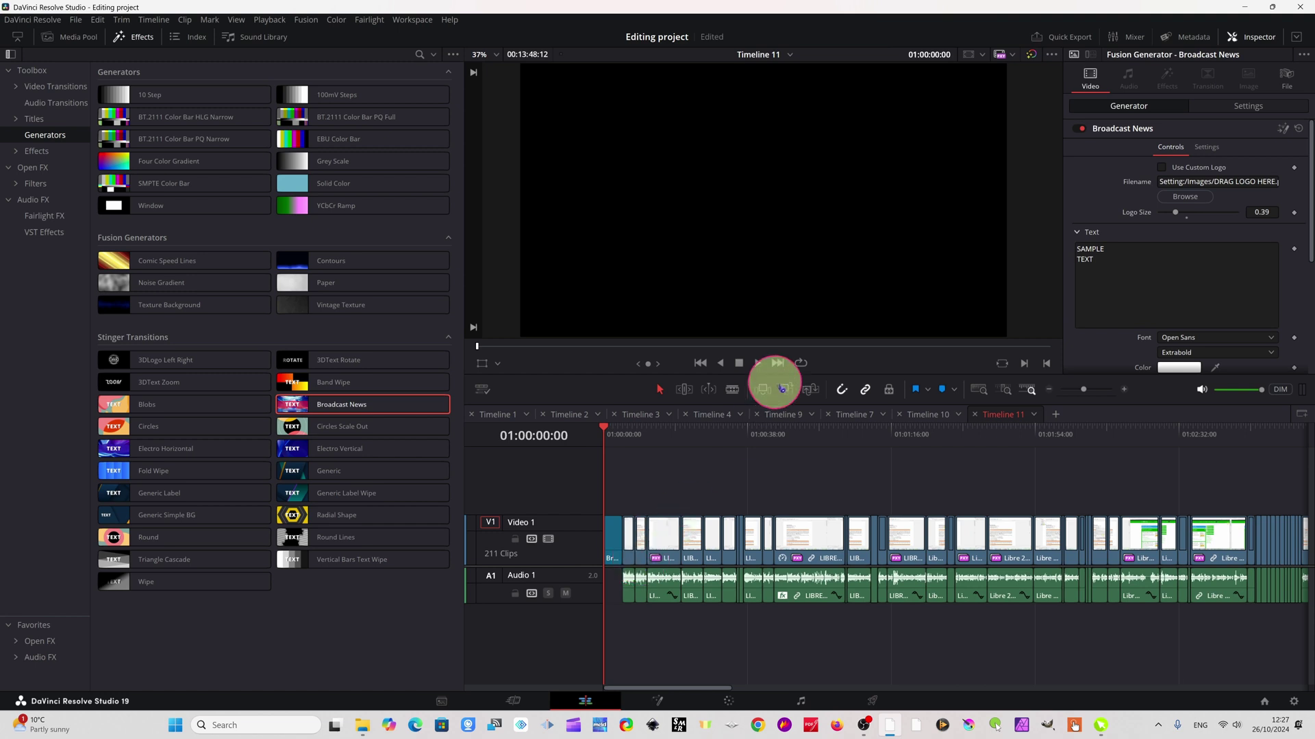
Play the timeline's opening to review the Broadcast News stinger, and scrub through the following clips
click(758, 363)
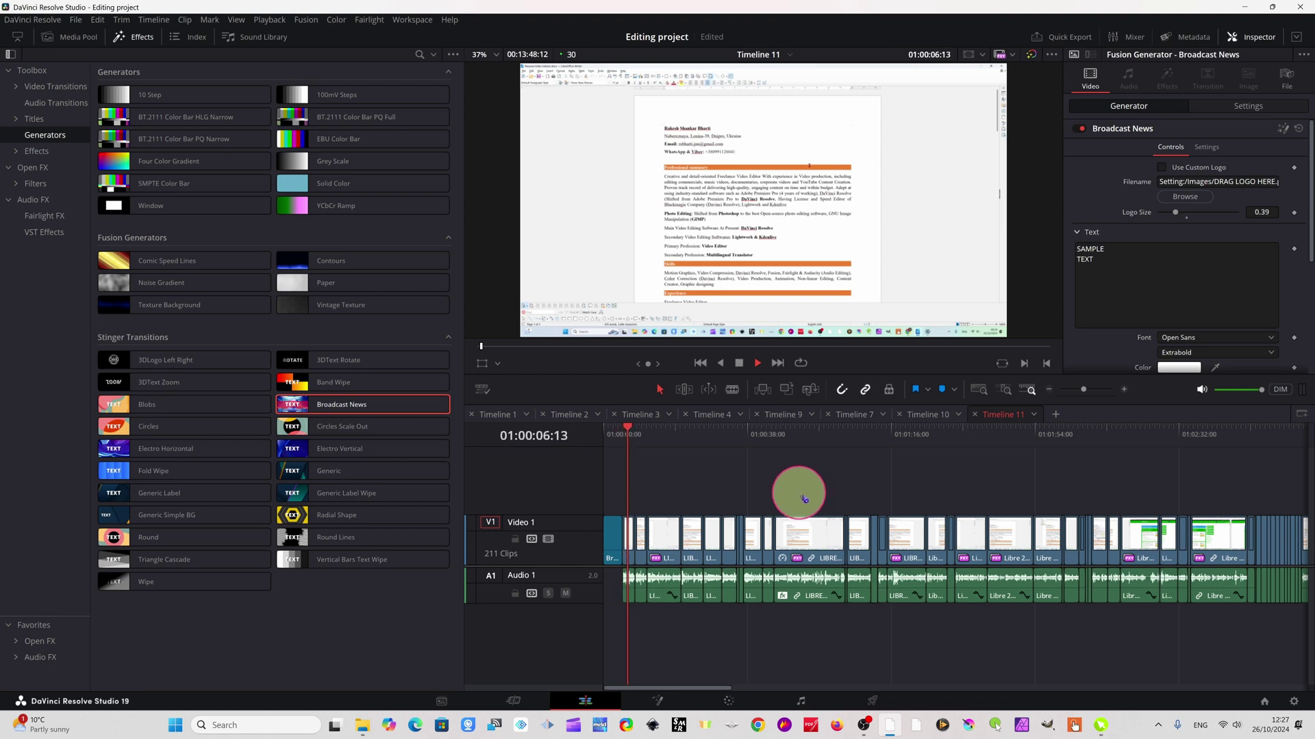
click(739, 363)
click(683, 452)
drag(661, 429, 1218, 510)
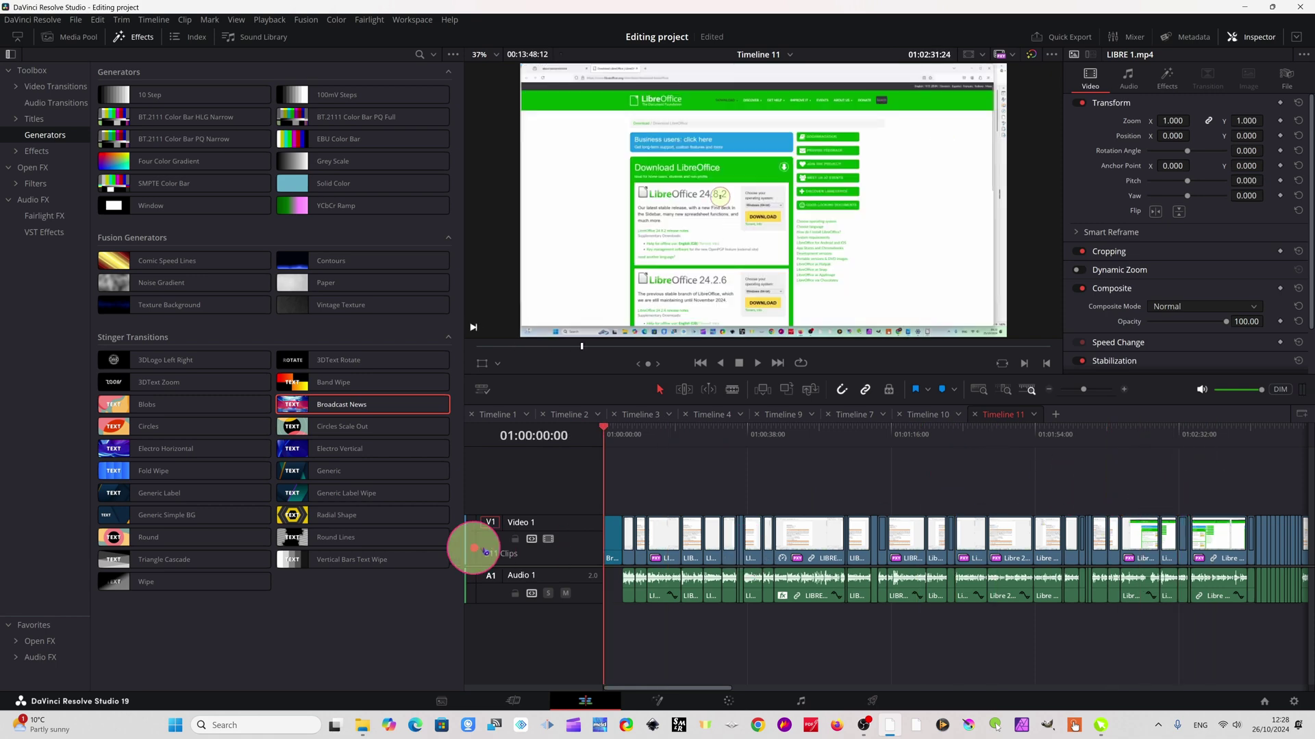
Replace the Broadcast News stinger's sample text with "Libre Office" and "Update", separated by a blank line
click(608, 538)
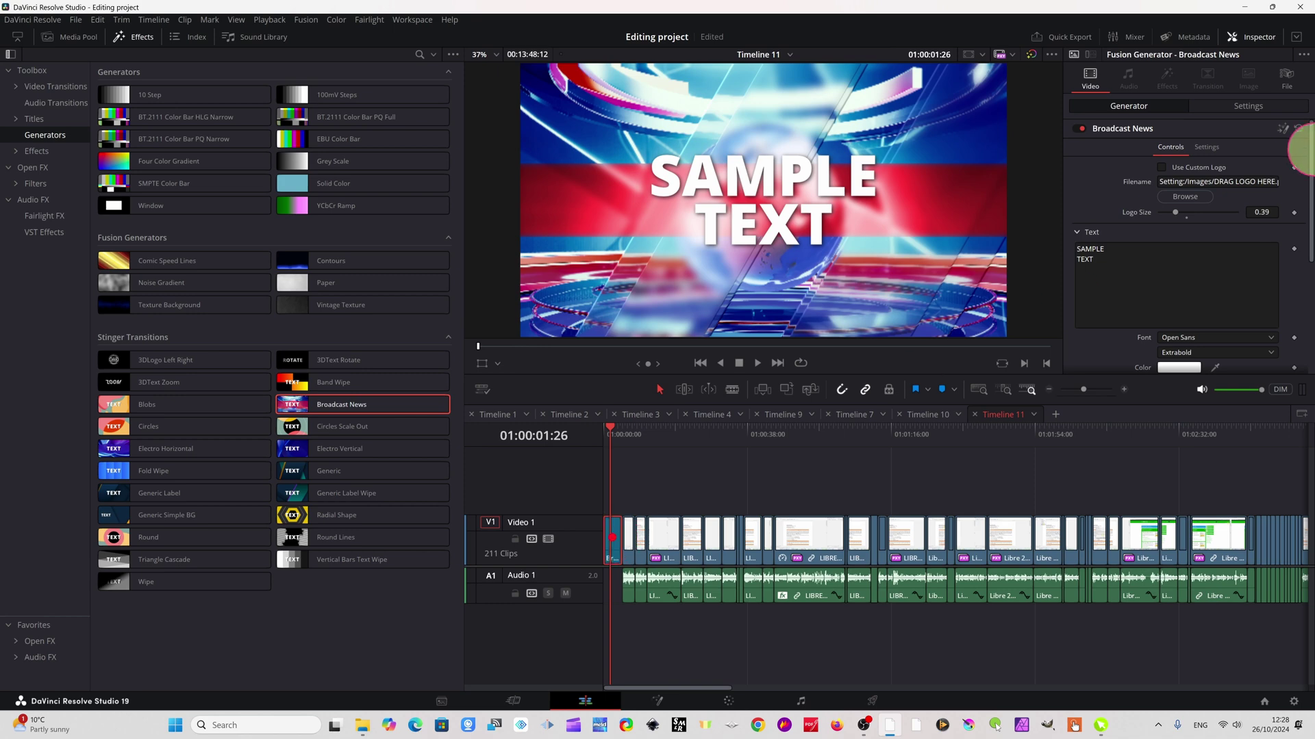
click(1110, 255)
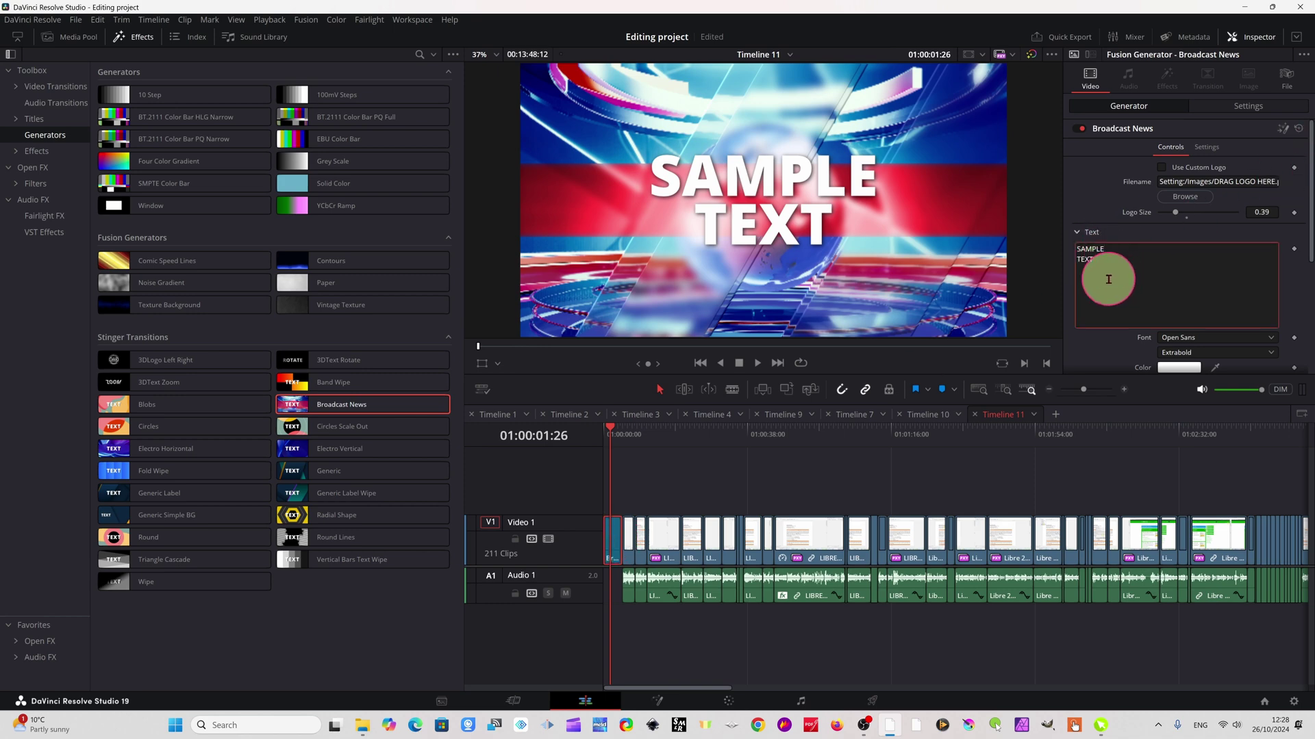
key(BackSpace)
key(BackSpace)
key(BackSpace)
key(BackSpace)
key(BackSpace)
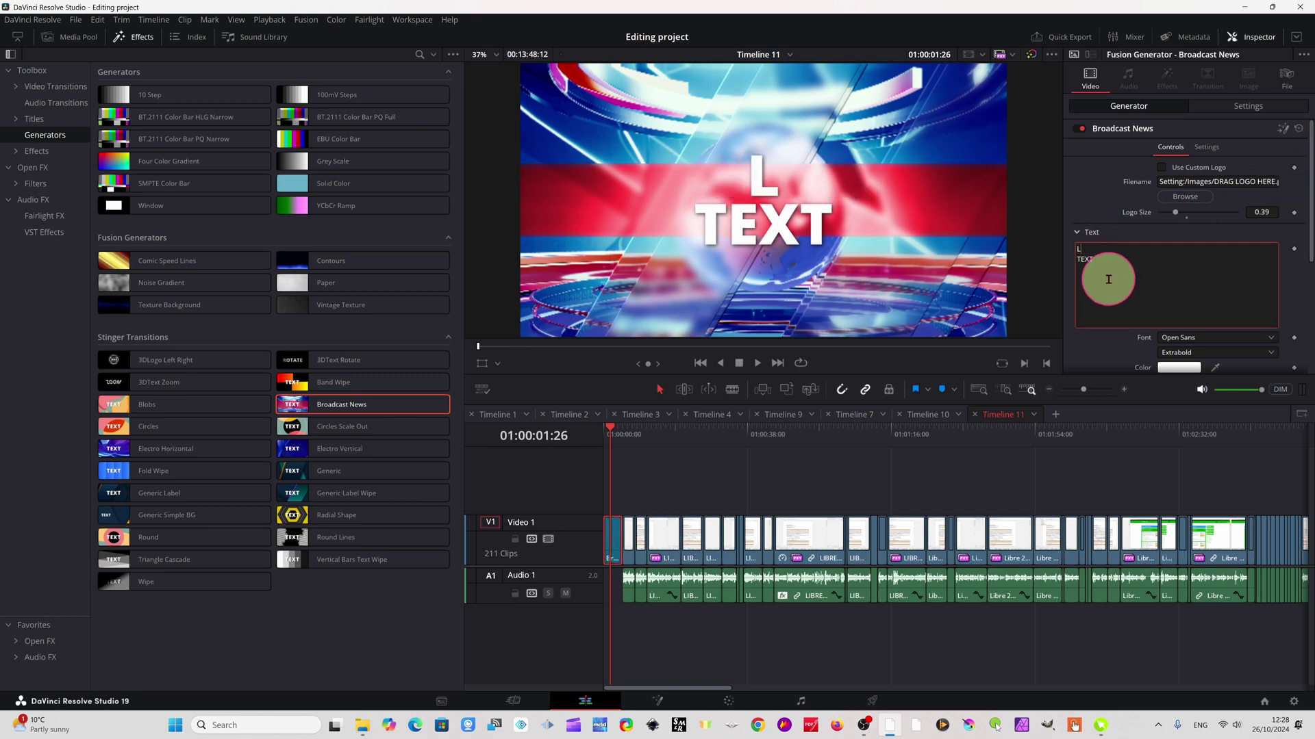
text(Libre O)
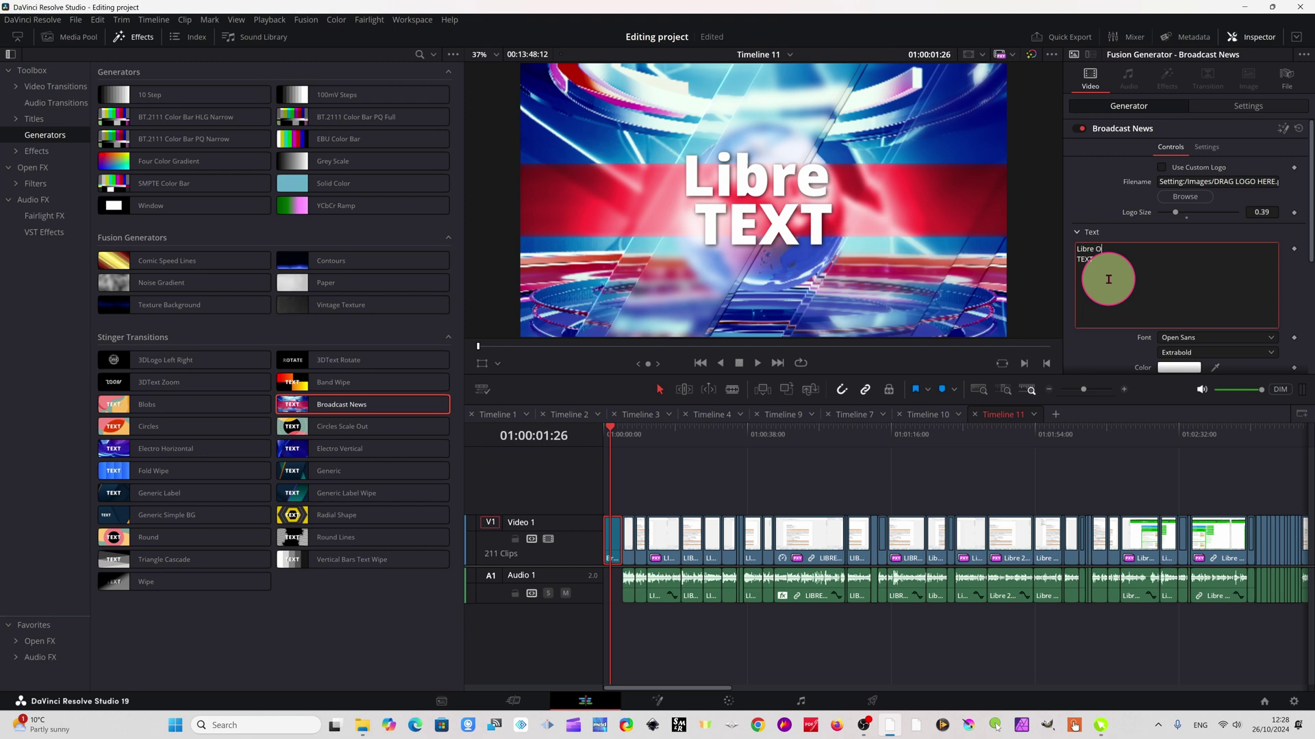
text(ffice)
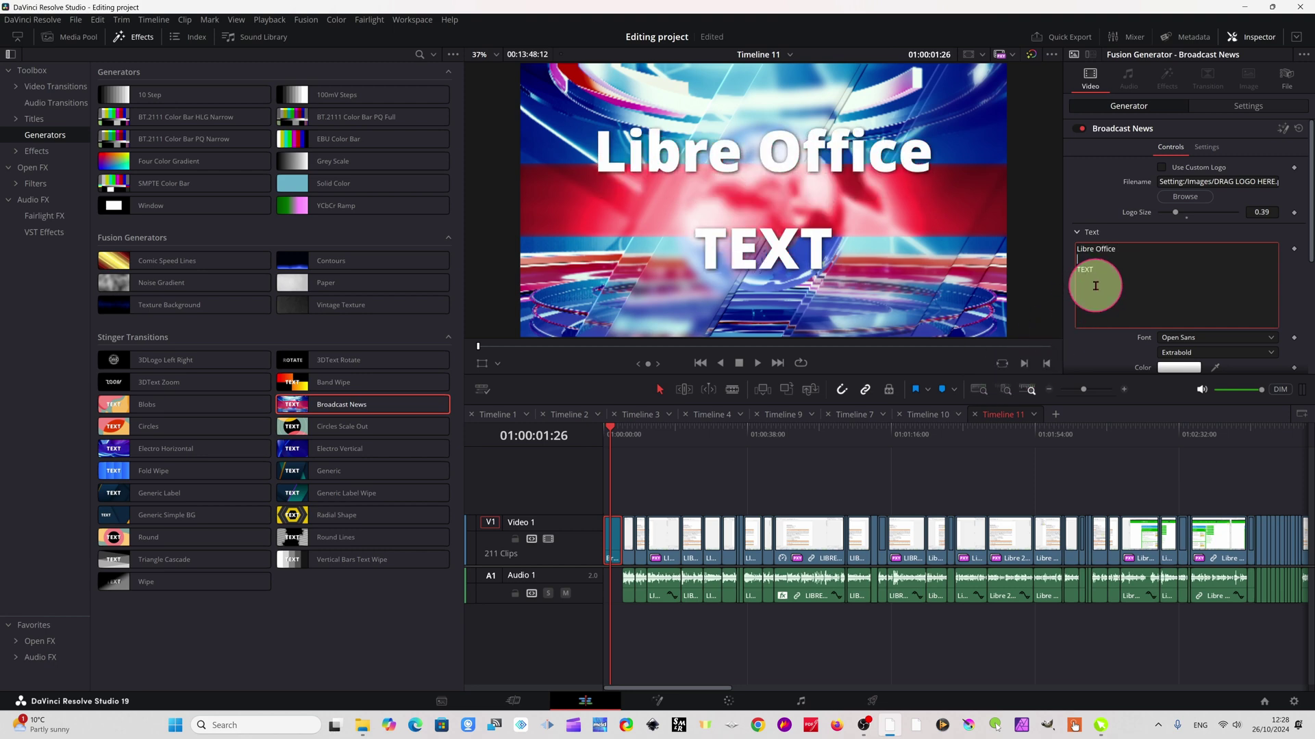
click(1077, 270)
text(Update)
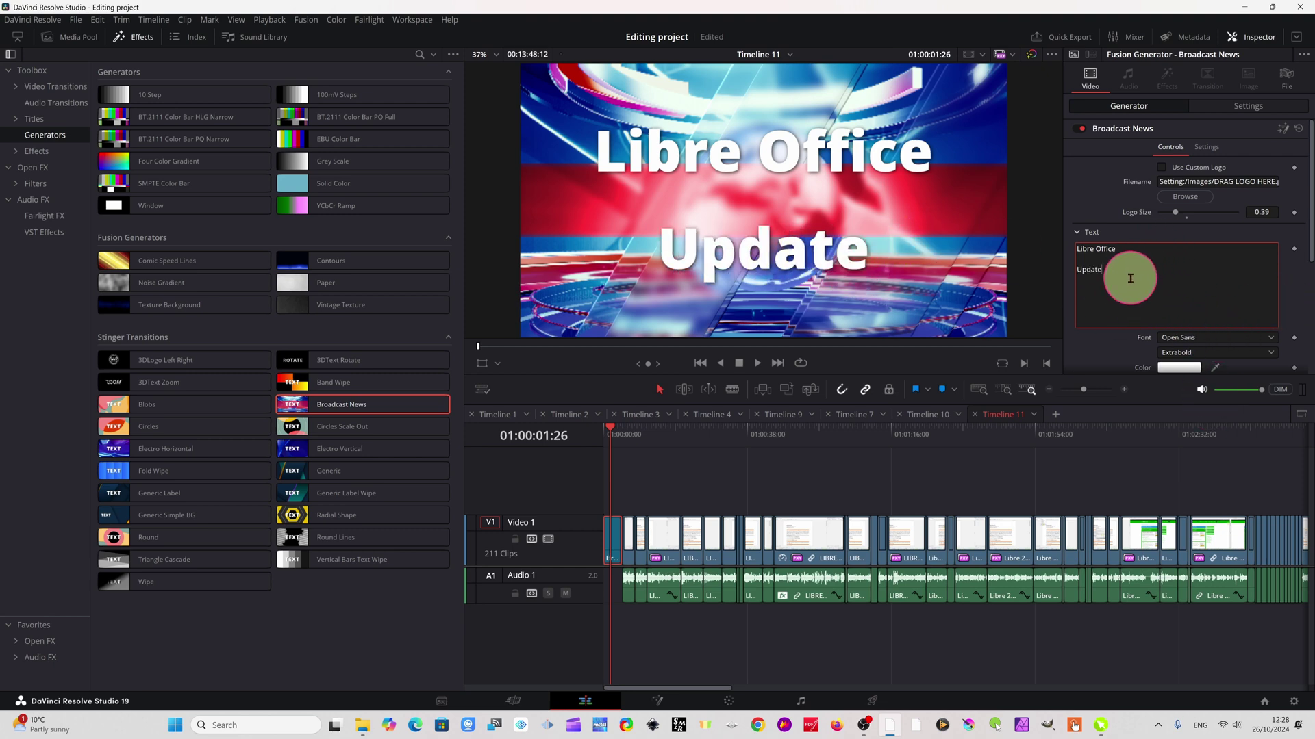
Look through the stinger's text settings and preview alternative fonts on the title without choosing one
scroll(1153, 294, down, 5)
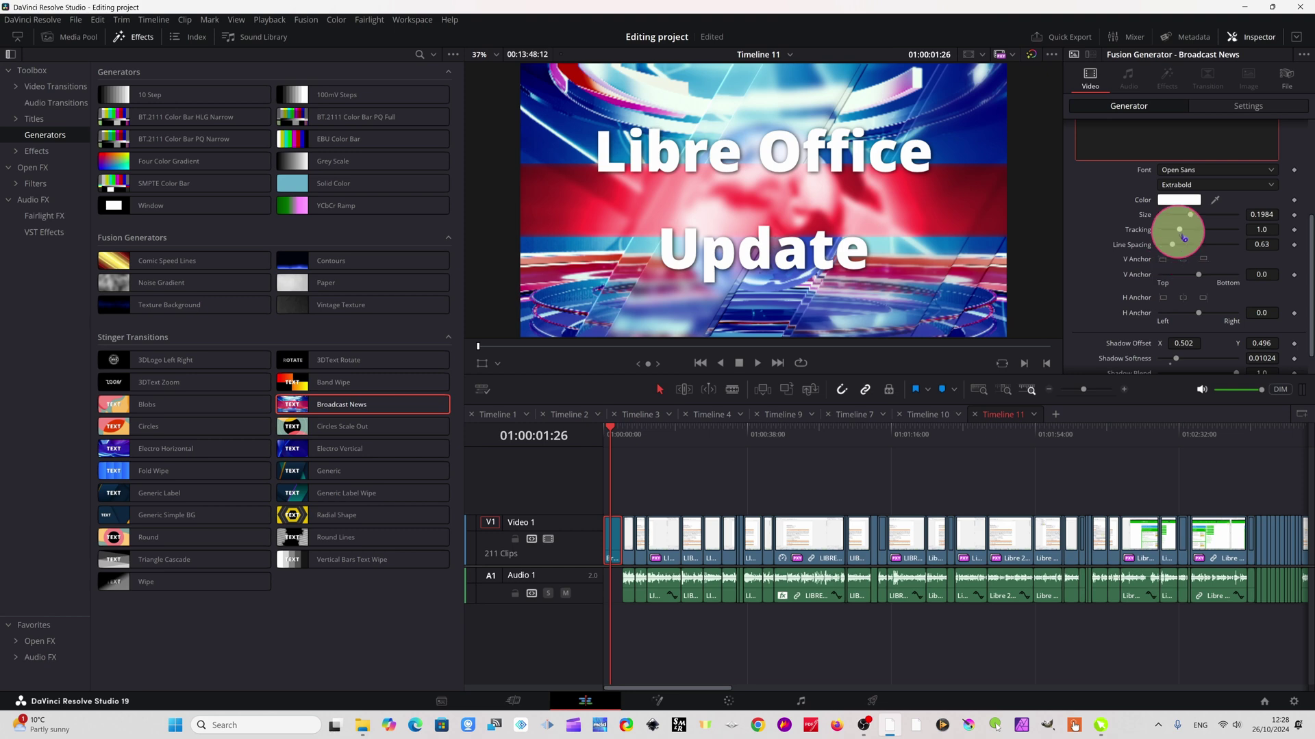
scroll(1184, 238, up, 5)
click(1270, 337)
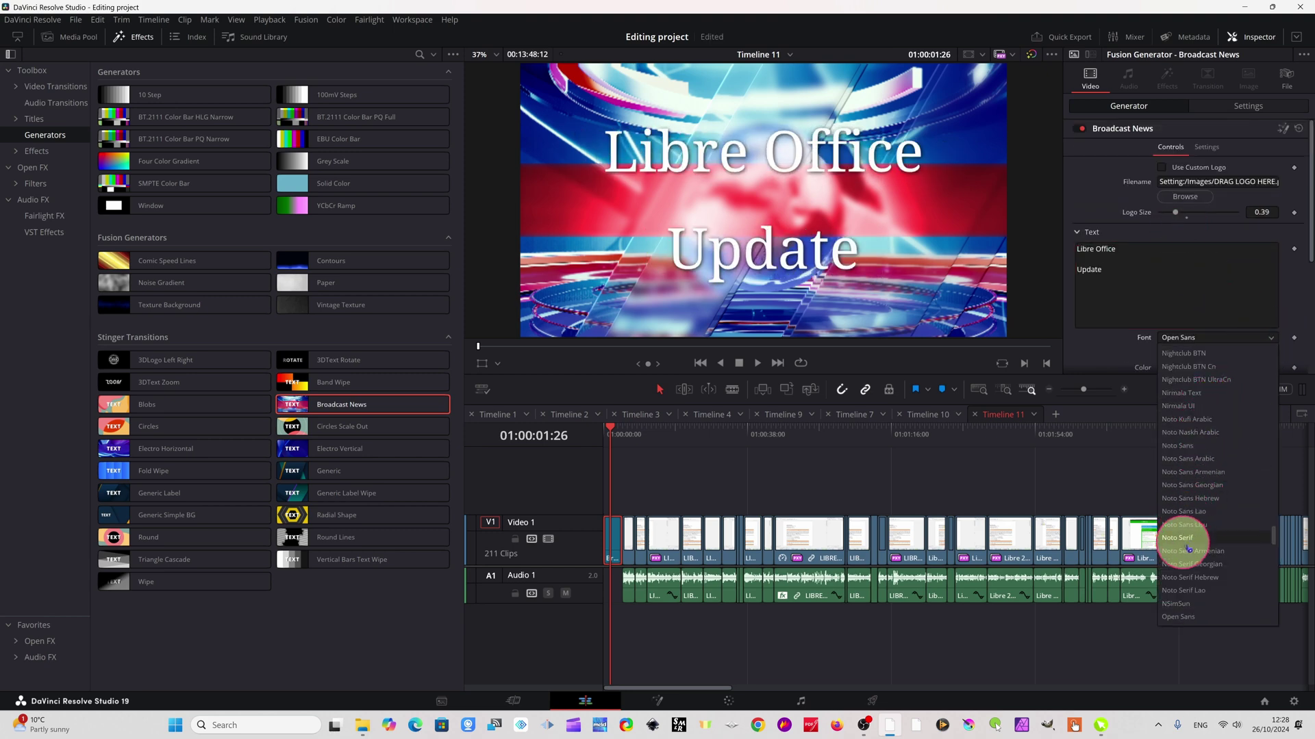
scroll(1189, 550, up, 15)
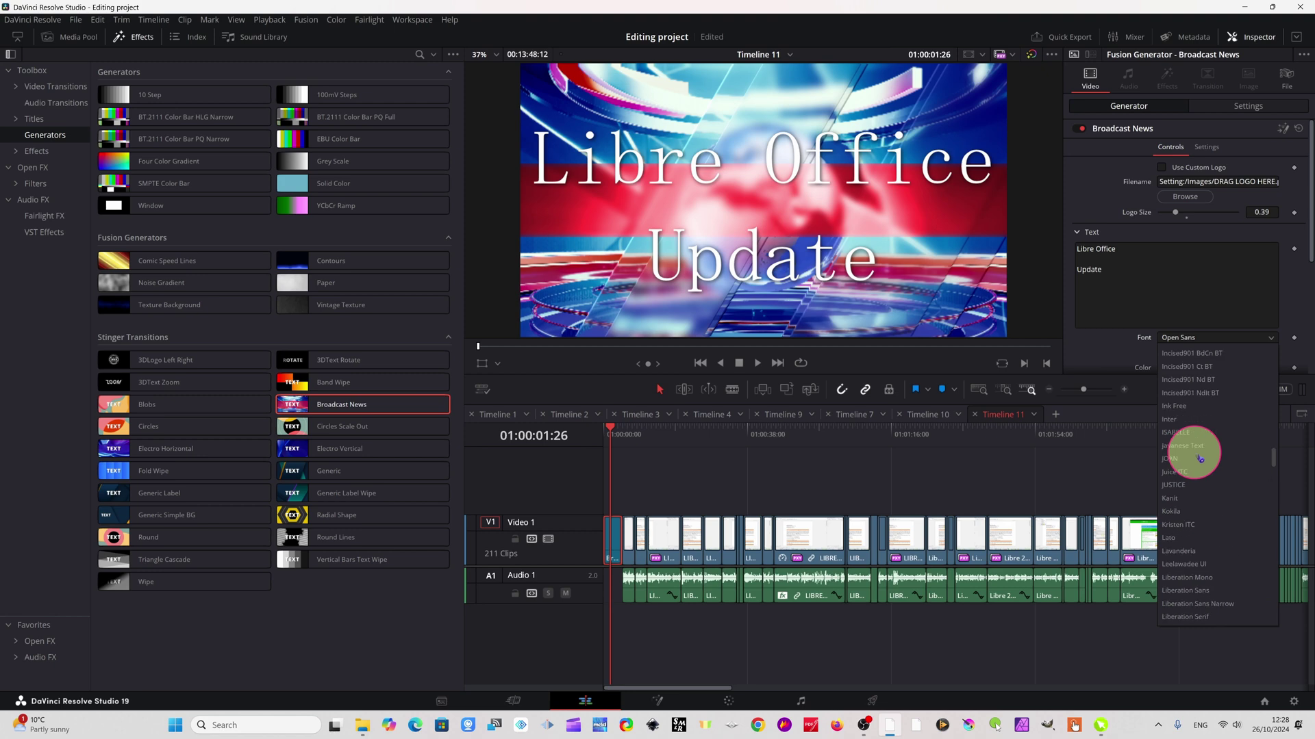
click(1118, 381)
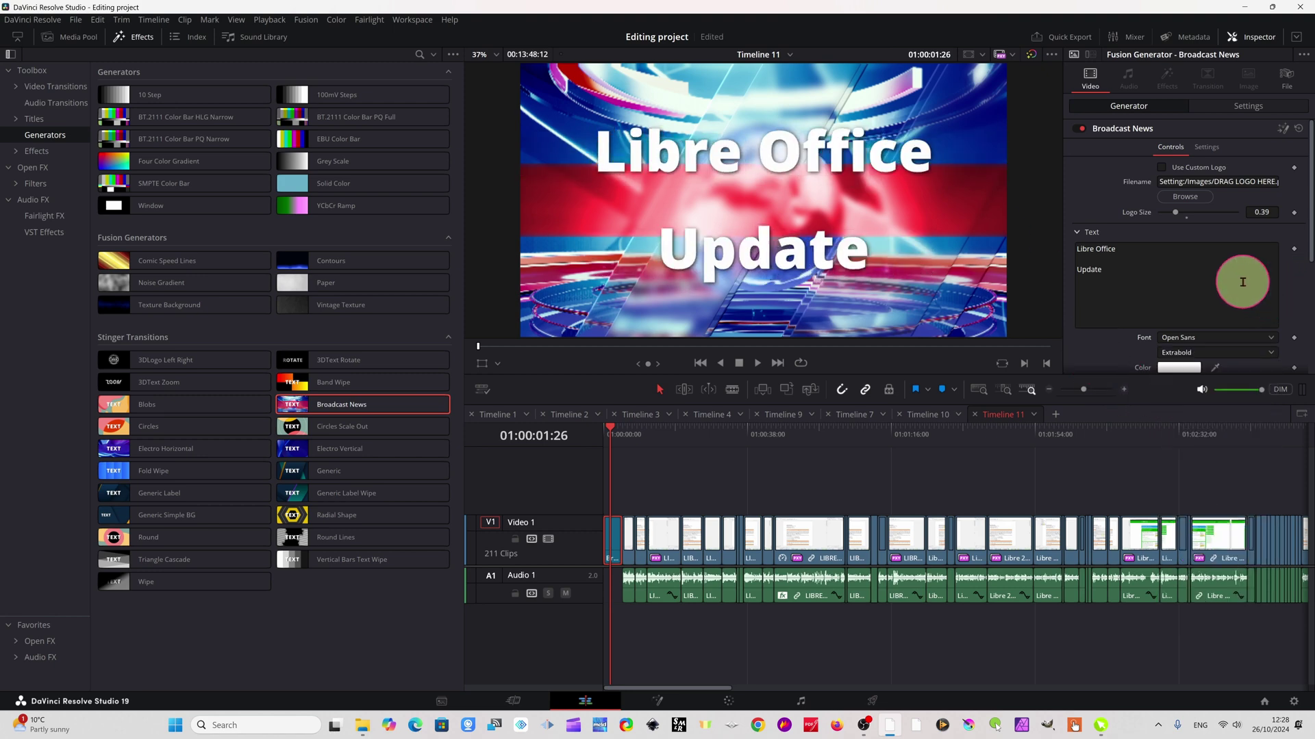
Set the Open Sans font style of the stinger text to Bold
scroll(1219, 349, down, 2)
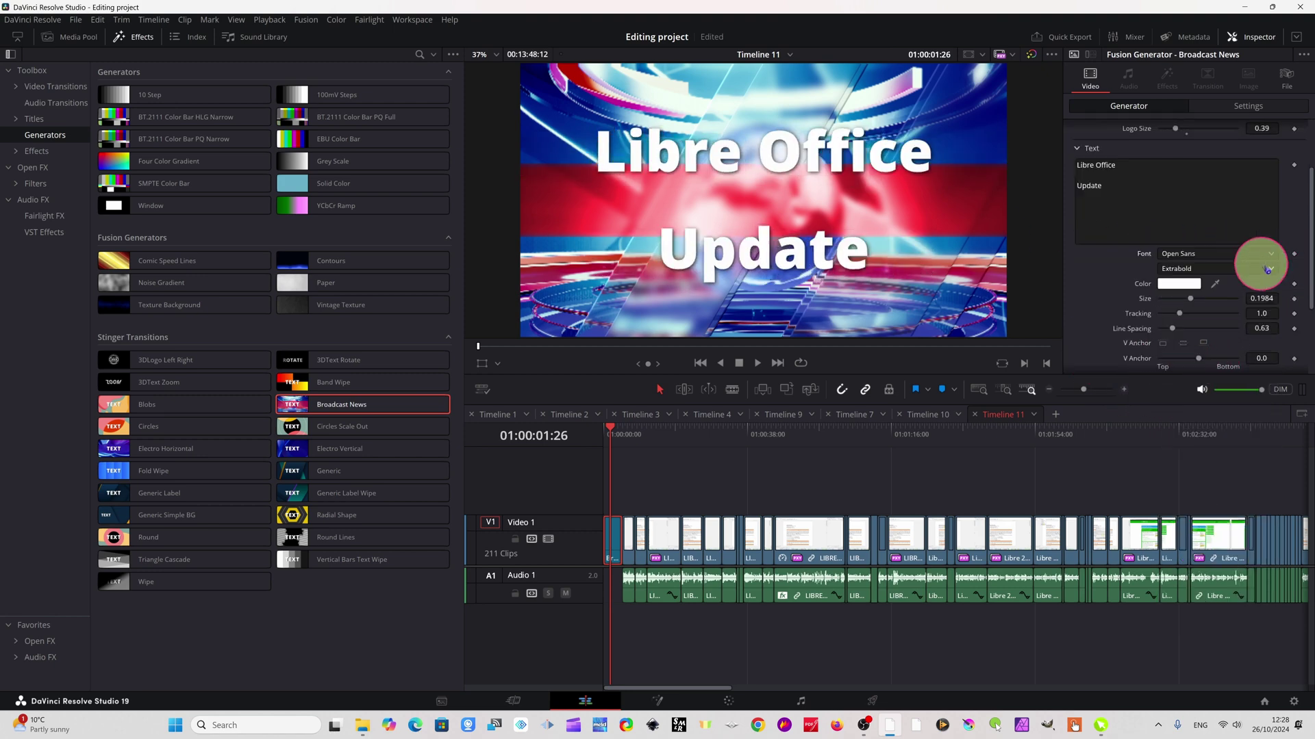
click(1268, 269)
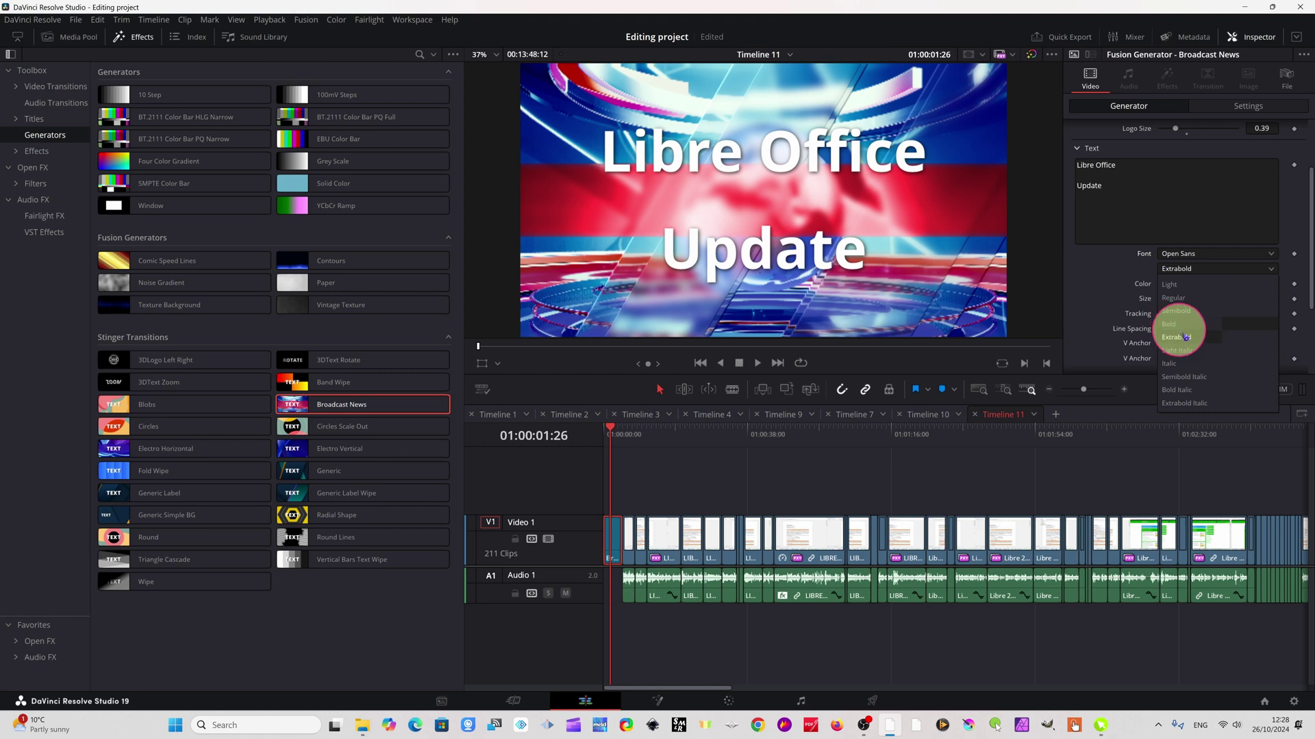
click(1184, 337)
click(1247, 268)
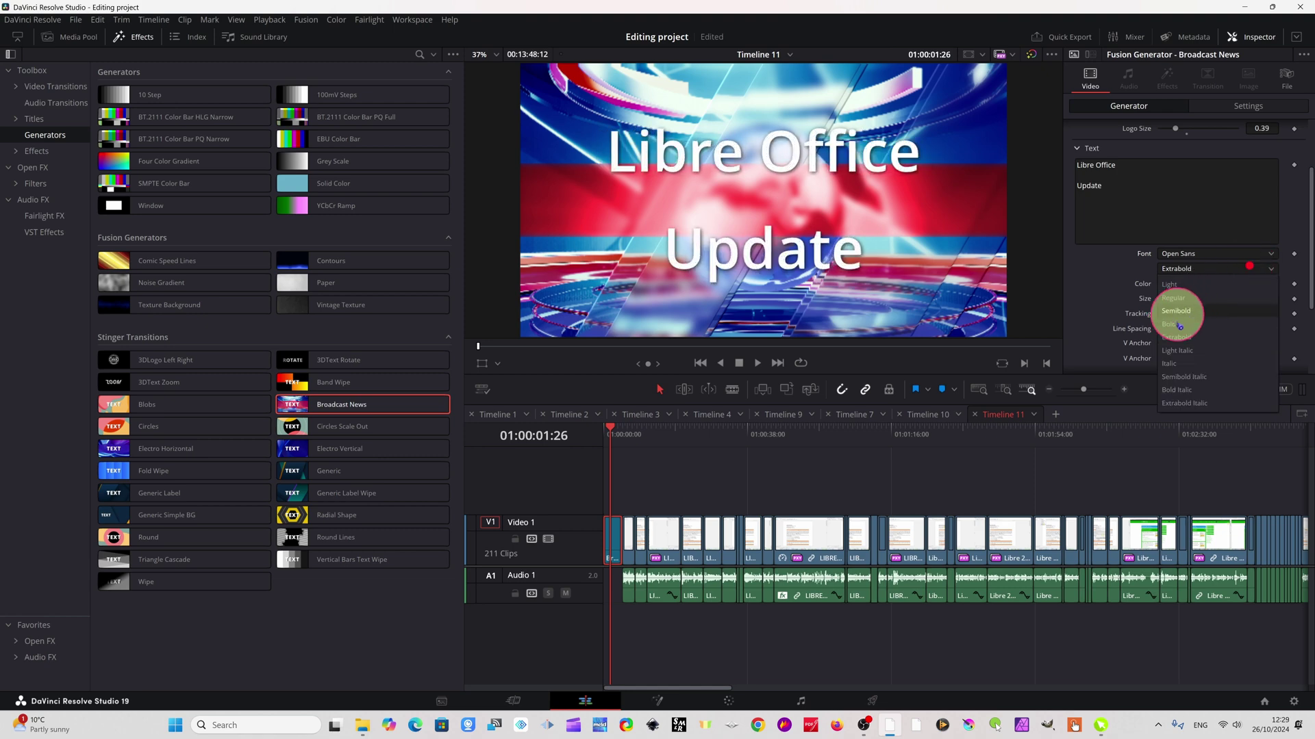
click(1173, 317)
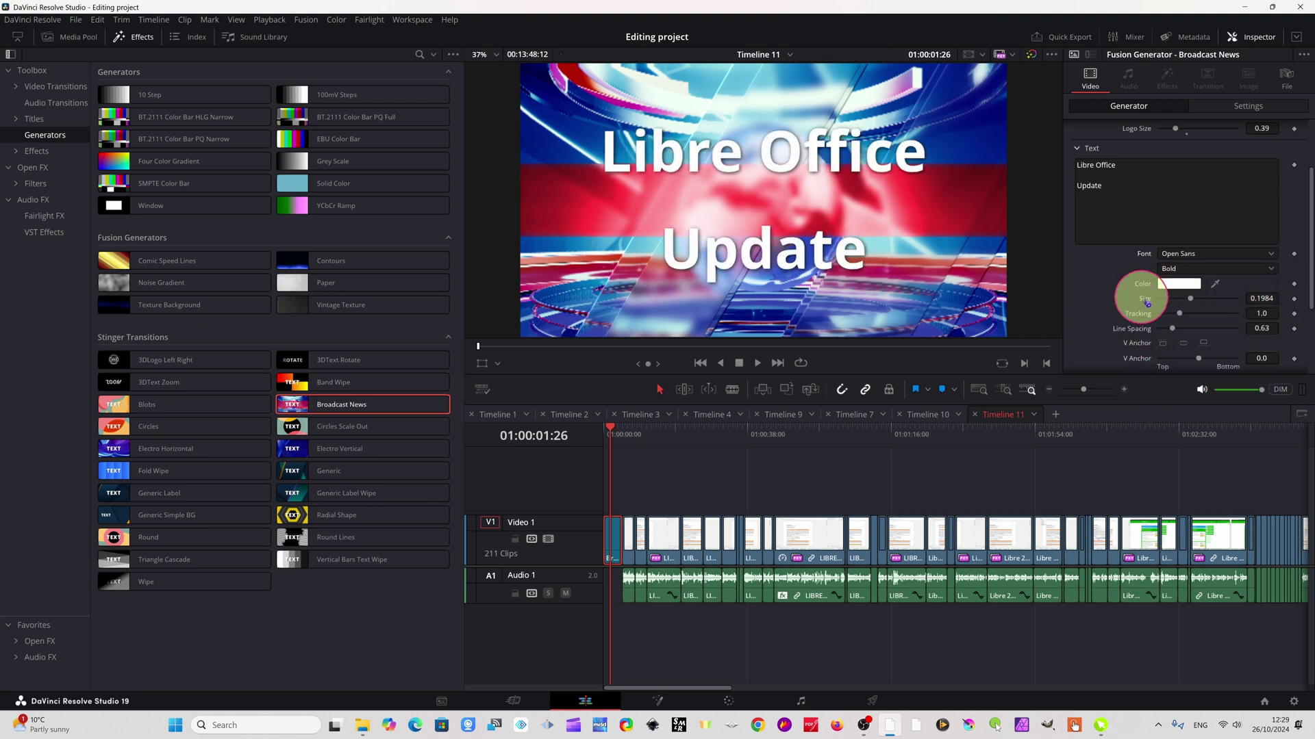
Set the stinger's text colour to bright yellow
click(1173, 288)
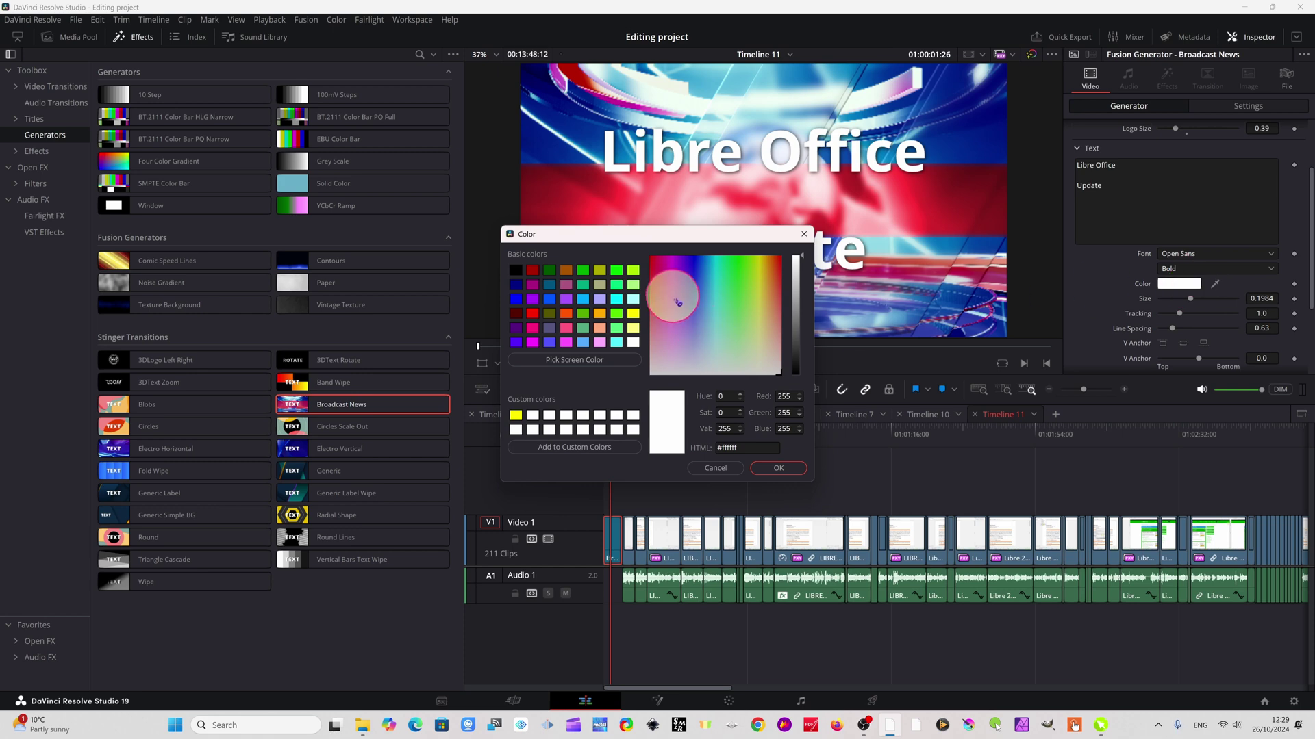
drag(670, 280, 758, 265)
click(778, 468)
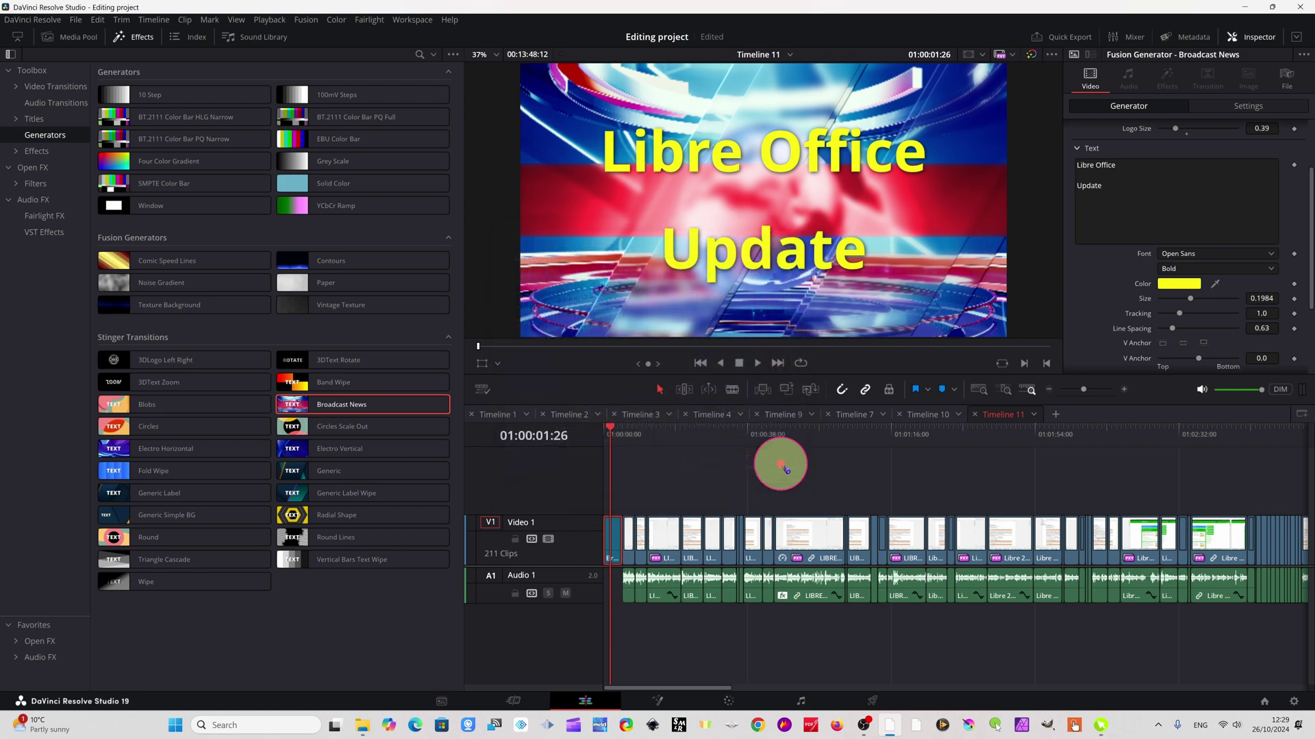
Adjust the stinger's background box to a width of about 1.102 and a height of about 0.276
scroll(1291, 291, down, 3)
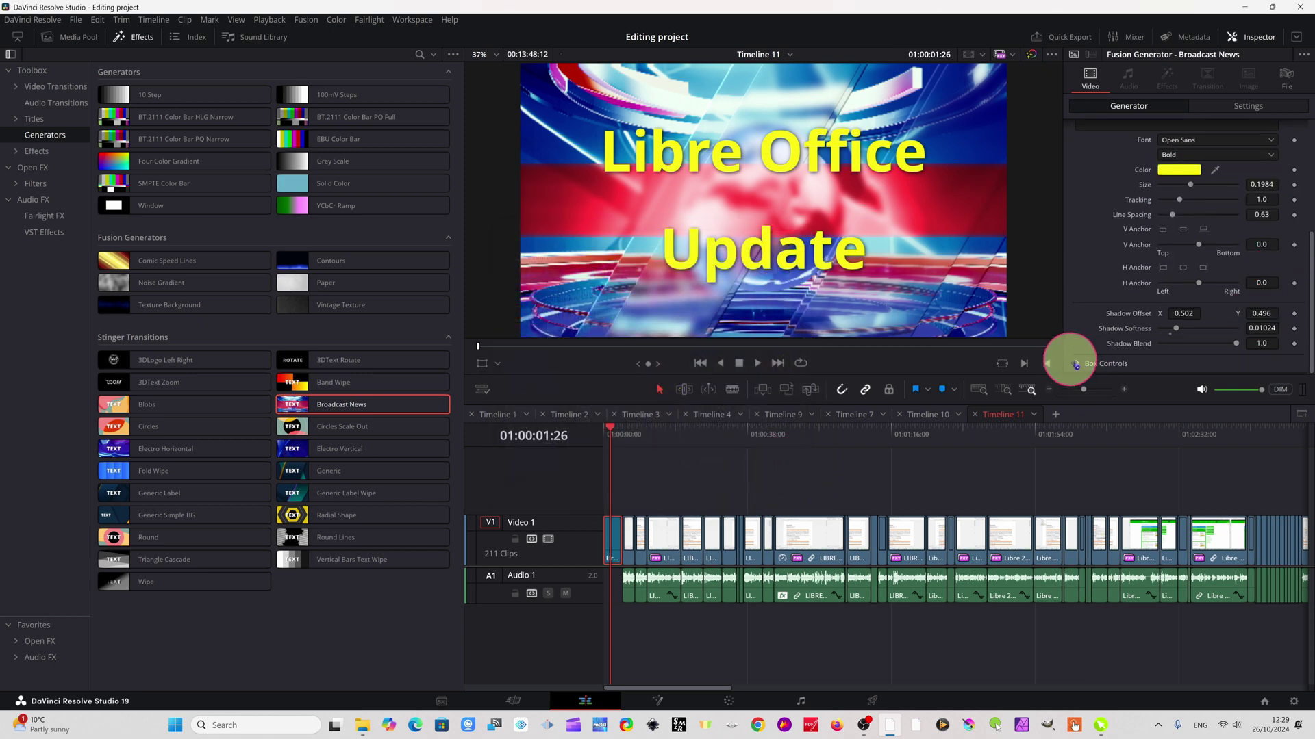
scroll(1166, 308, up, 5)
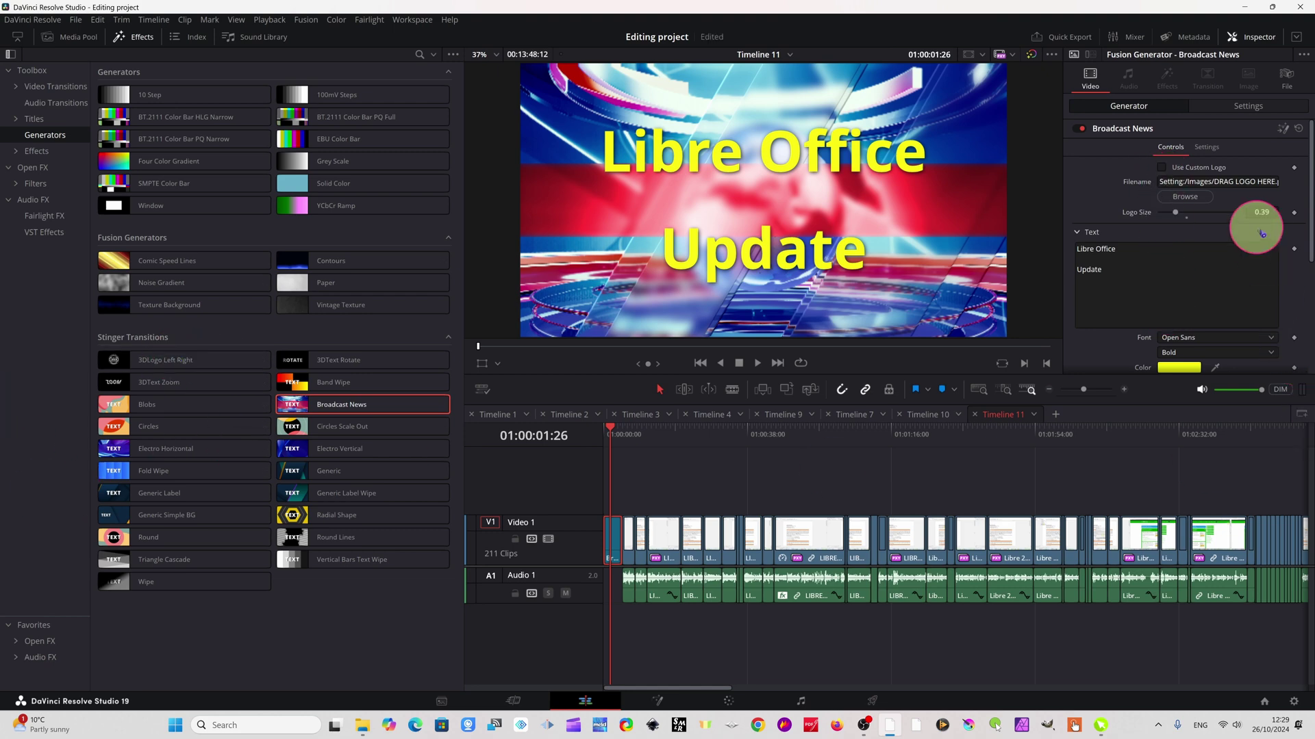
scroll(1147, 296, down, 5)
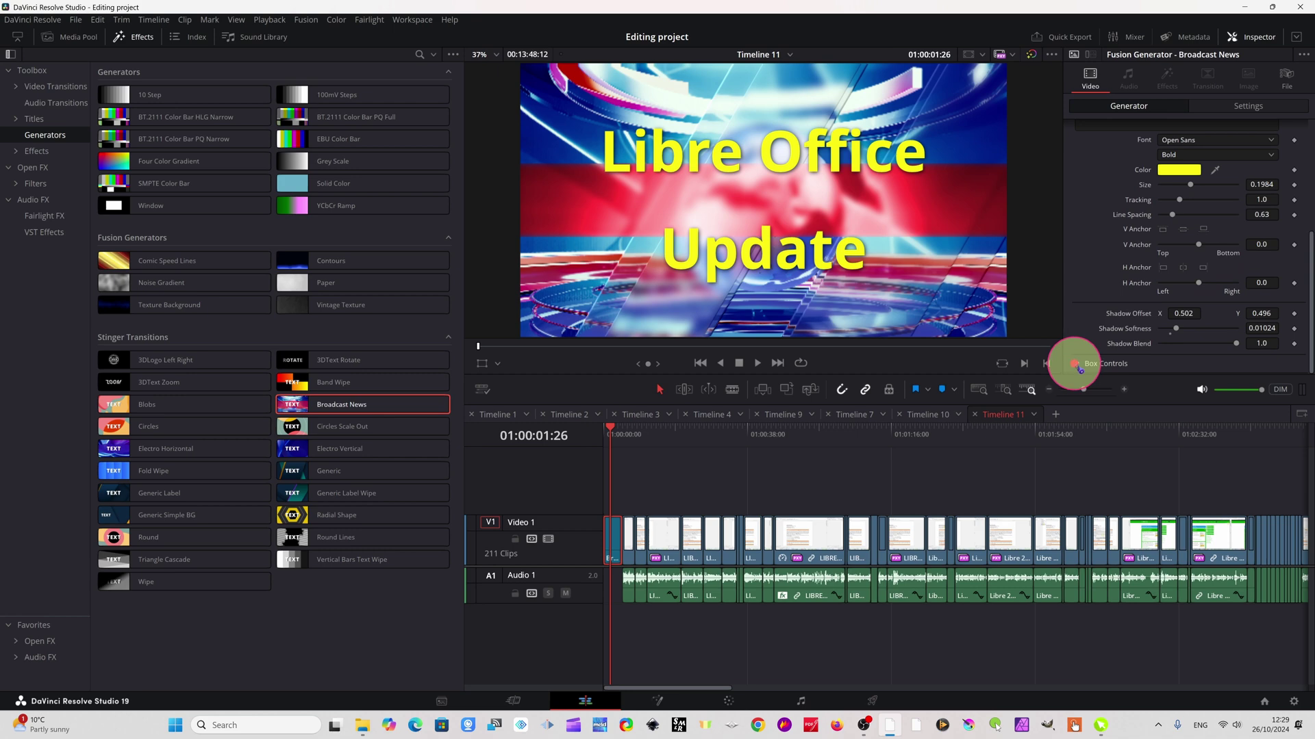
click(1075, 364)
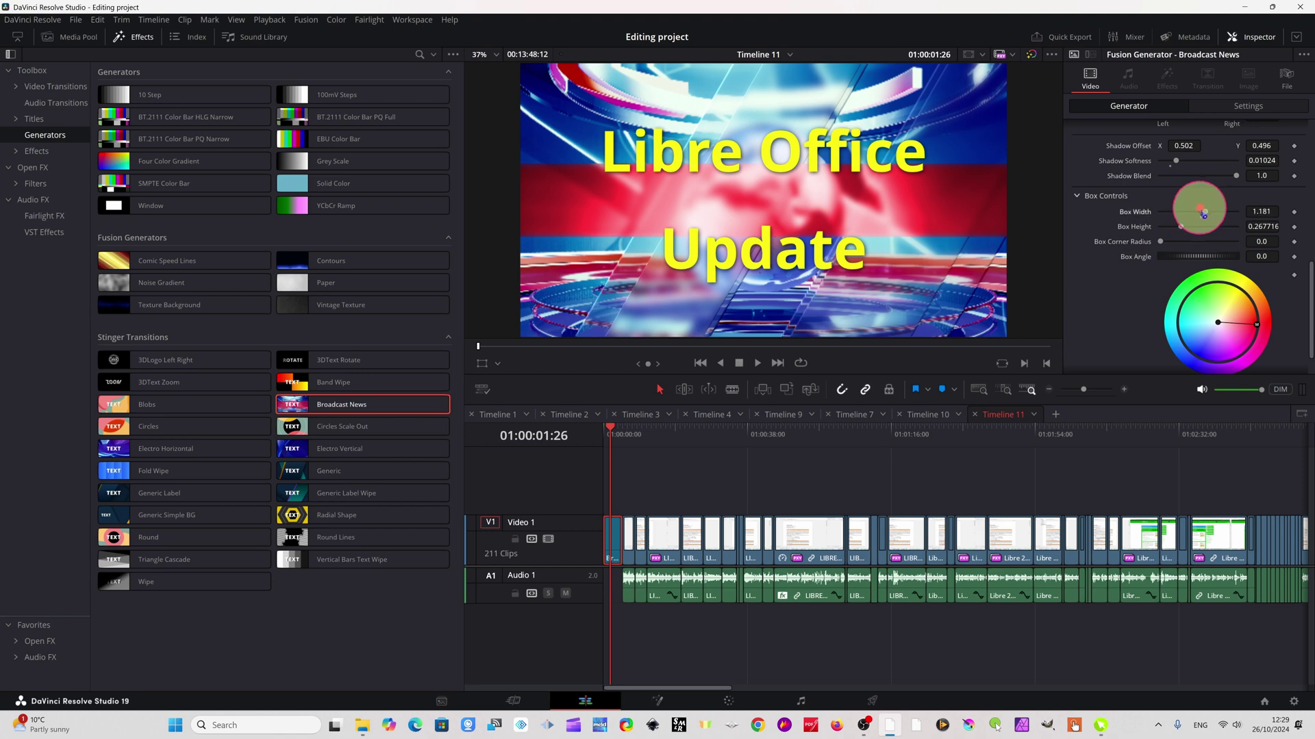
drag(1203, 214, 1175, 248)
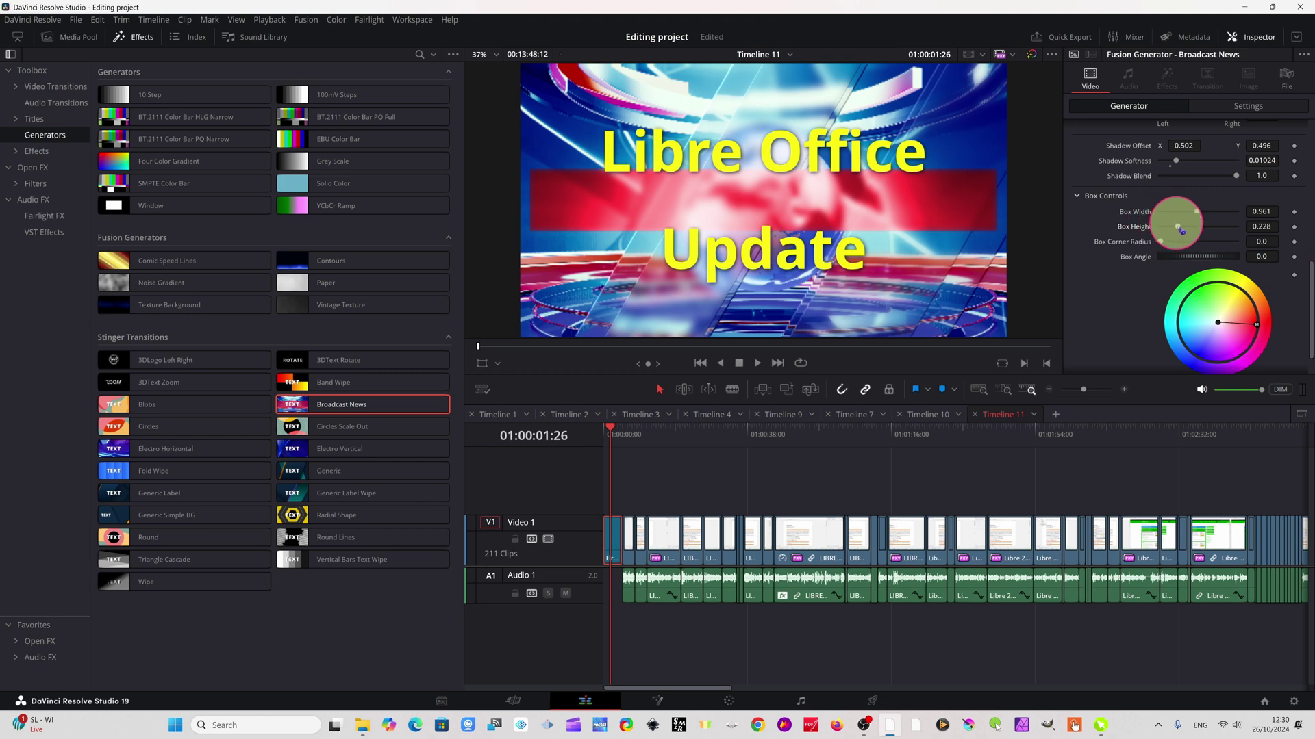
drag(1176, 224, 1182, 226)
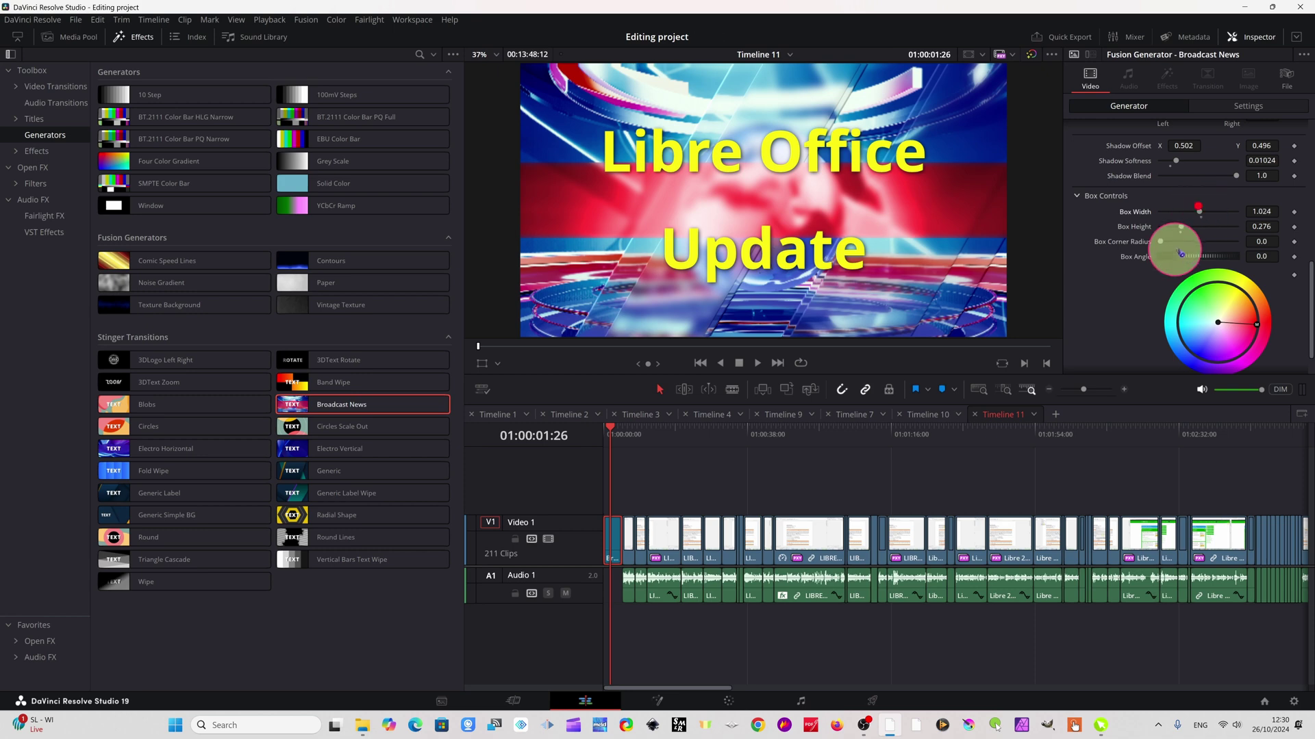
mouse_move(1216, 213)
mouse_down()
mouse_move(1171, 214)
mouse_move(1197, 214)
mouse_up()
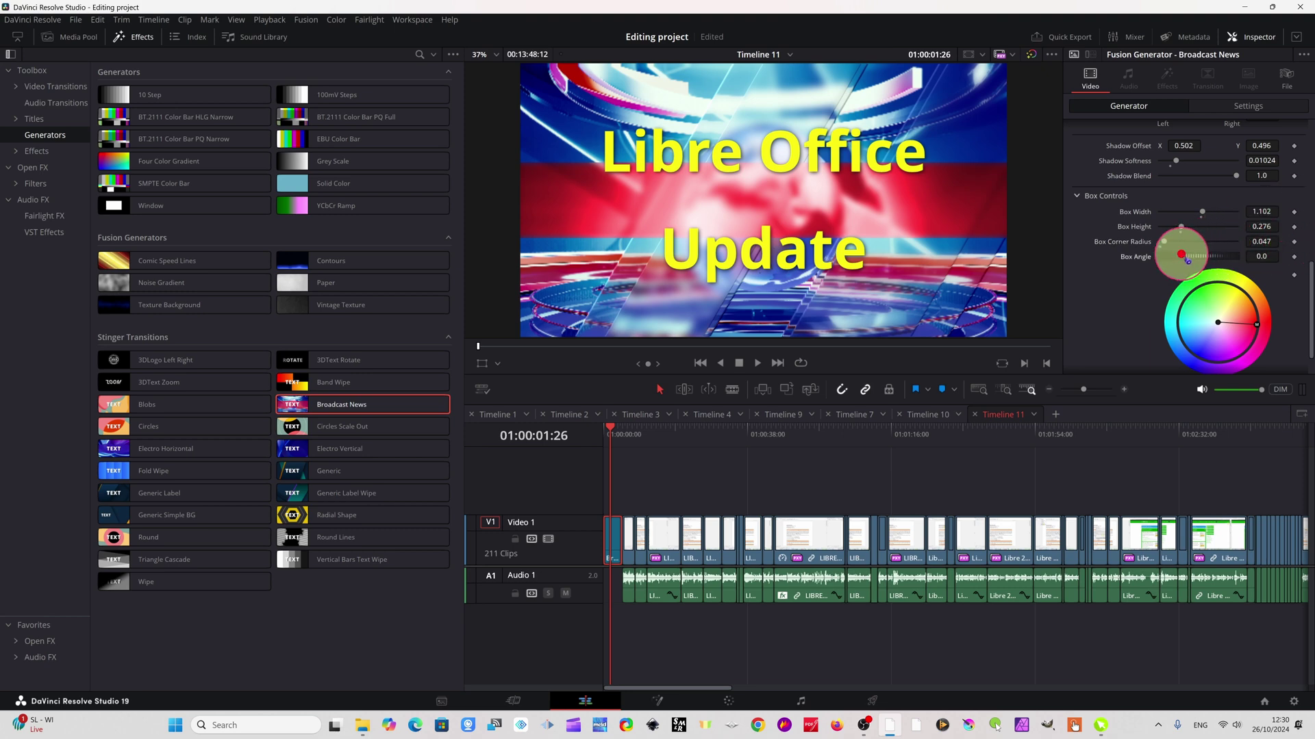
Set the box corner radius to 0.0 and adjust the box colour wheel to about -1.0105 tint and 0.8428 strength
mouse_move(1181, 255)
mouse_down()
mouse_move(1221, 238)
mouse_move(1210, 229)
mouse_move(1163, 247)
mouse_move(1170, 230)
mouse_move(1187, 244)
mouse_up()
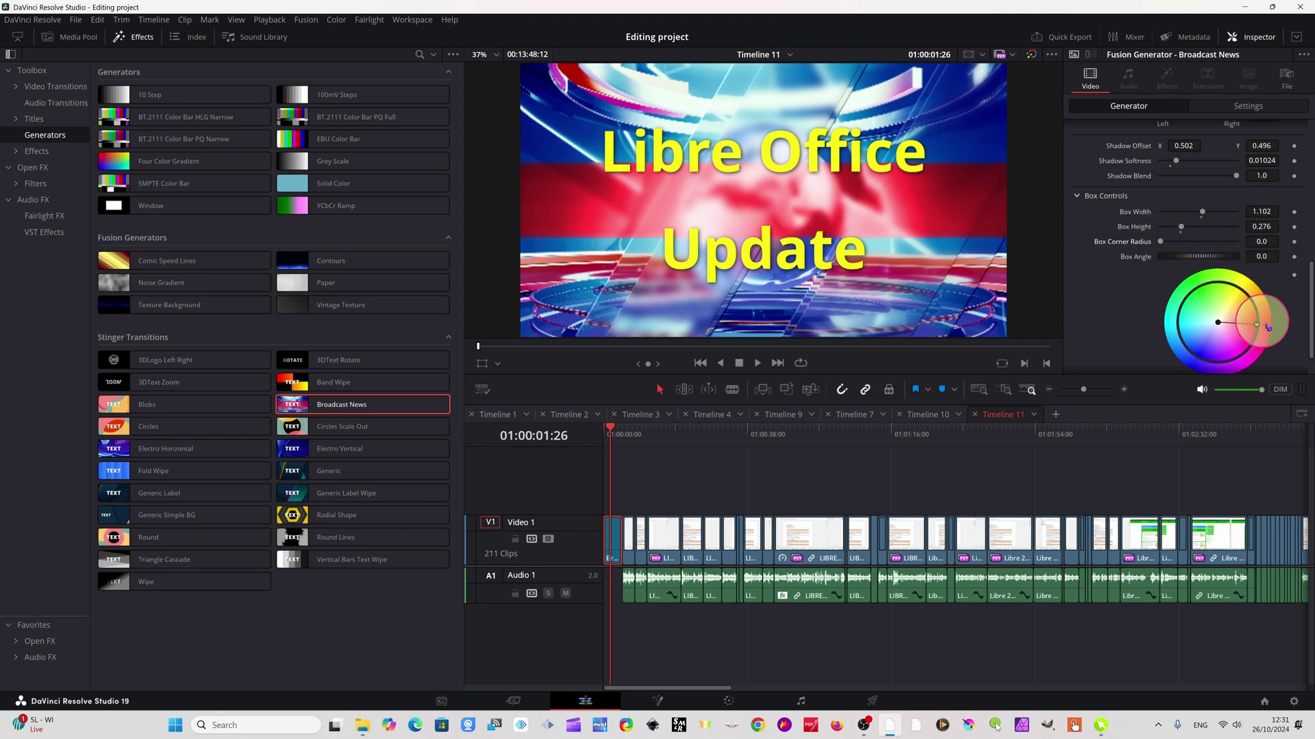
scroll(1255, 324, down, 1)
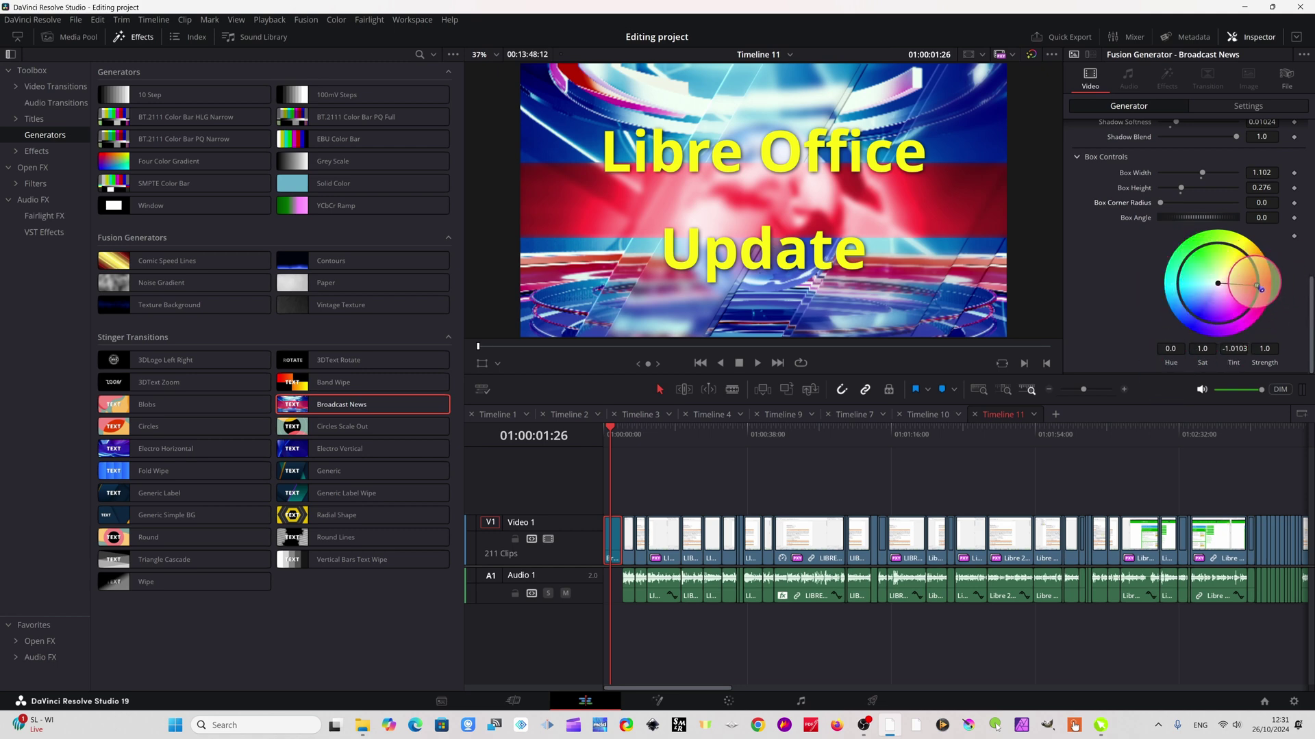
mouse_move(1260, 288)
mouse_down()
mouse_move(1253, 313)
mouse_move(1248, 288)
mouse_move(1243, 326)
mouse_move(1171, 318)
mouse_move(1168, 301)
mouse_move(1189, 240)
mouse_move(1219, 252)
mouse_move(1175, 286)
mouse_move(1249, 255)
mouse_move(1269, 293)
mouse_move(1251, 319)
mouse_move(1259, 295)
mouse_up()
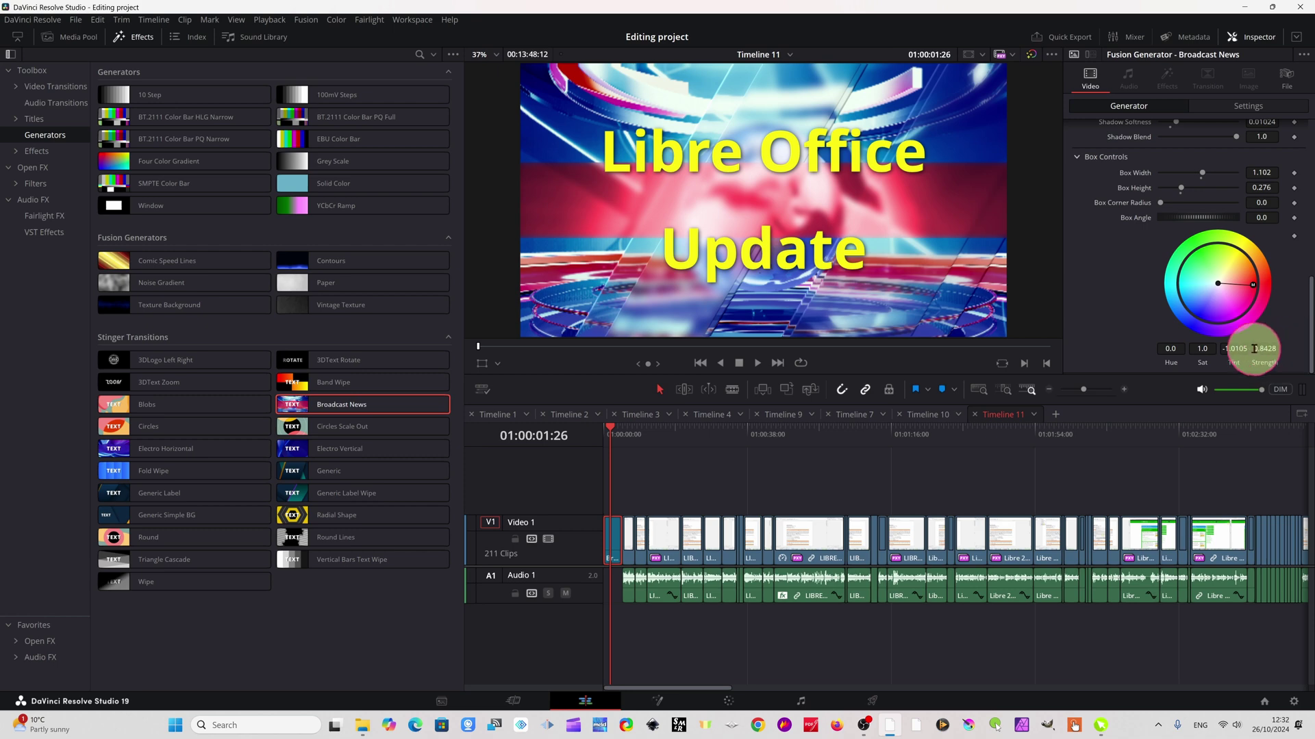
Increase the stinger text's tracking to about 1.071
scroll(1298, 302, up, 5)
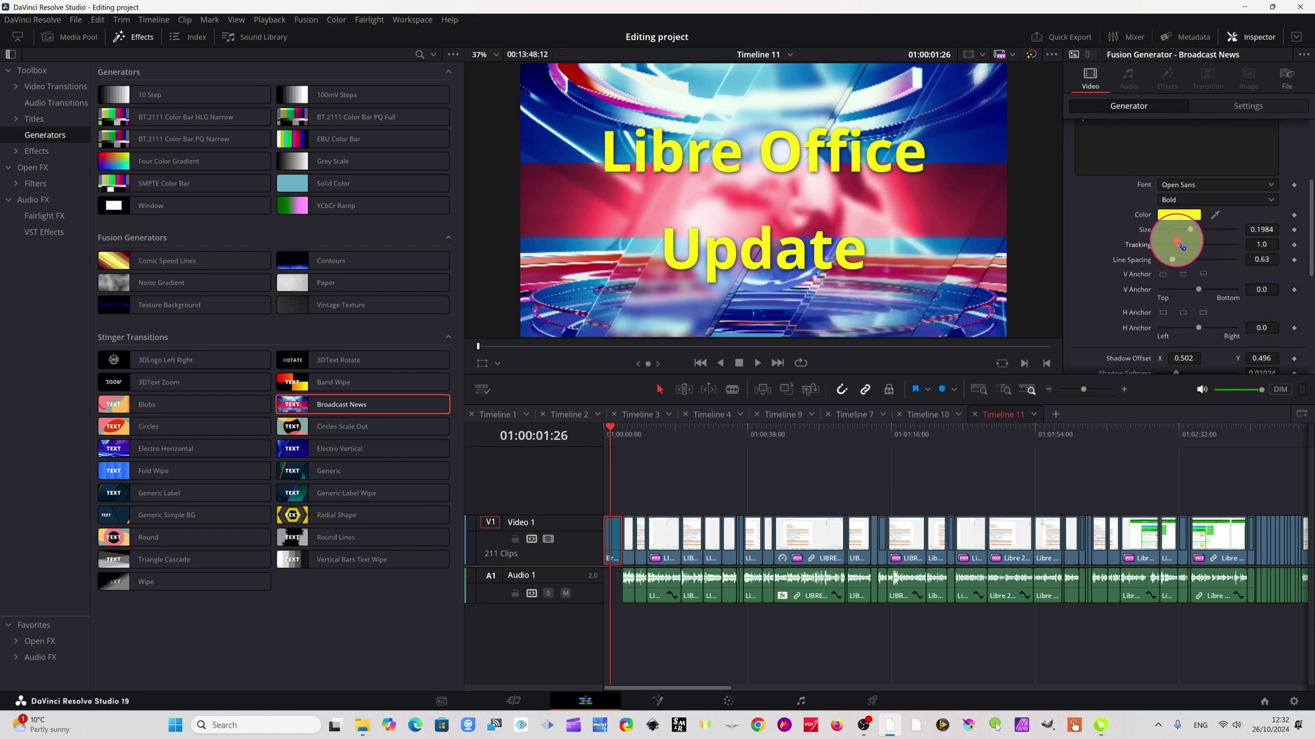
drag(1182, 246, 1175, 281)
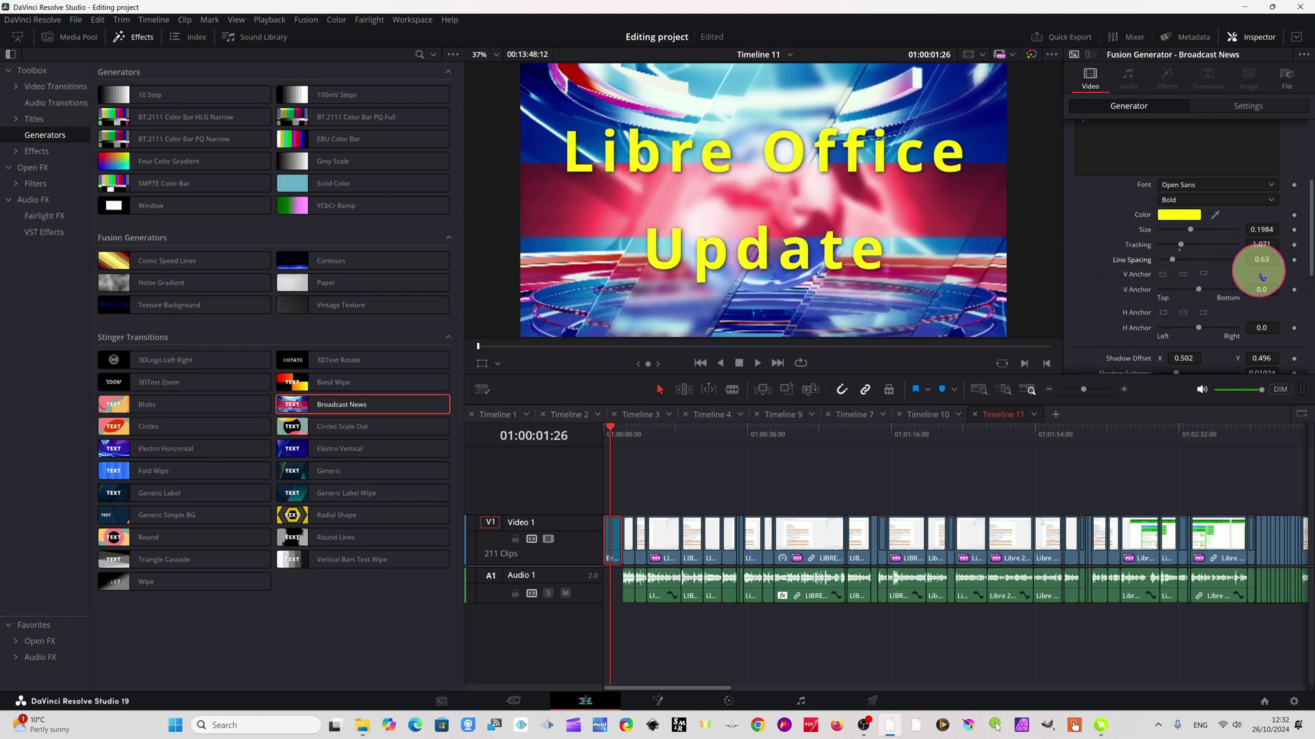
Try the top vertical anchor and the left and right horizontal anchors on the stinger text, and return it to centre
click(1166, 276)
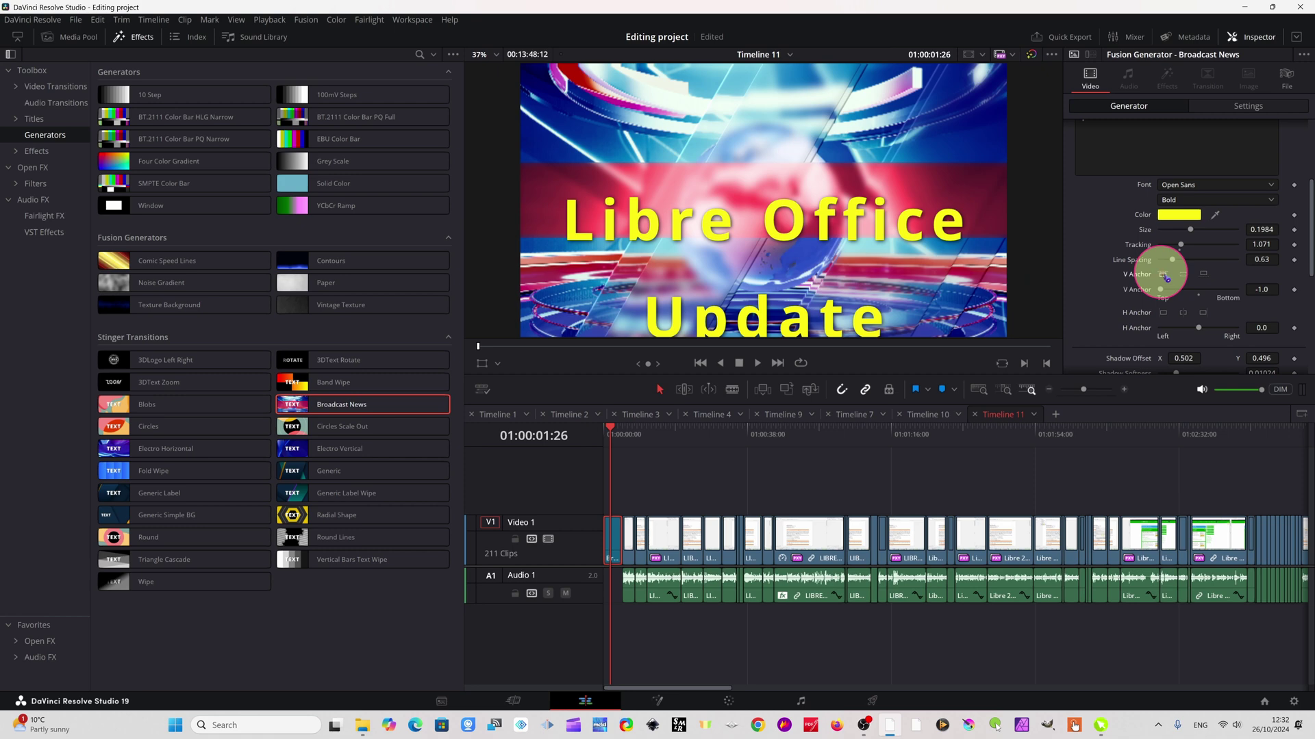
click(1188, 280)
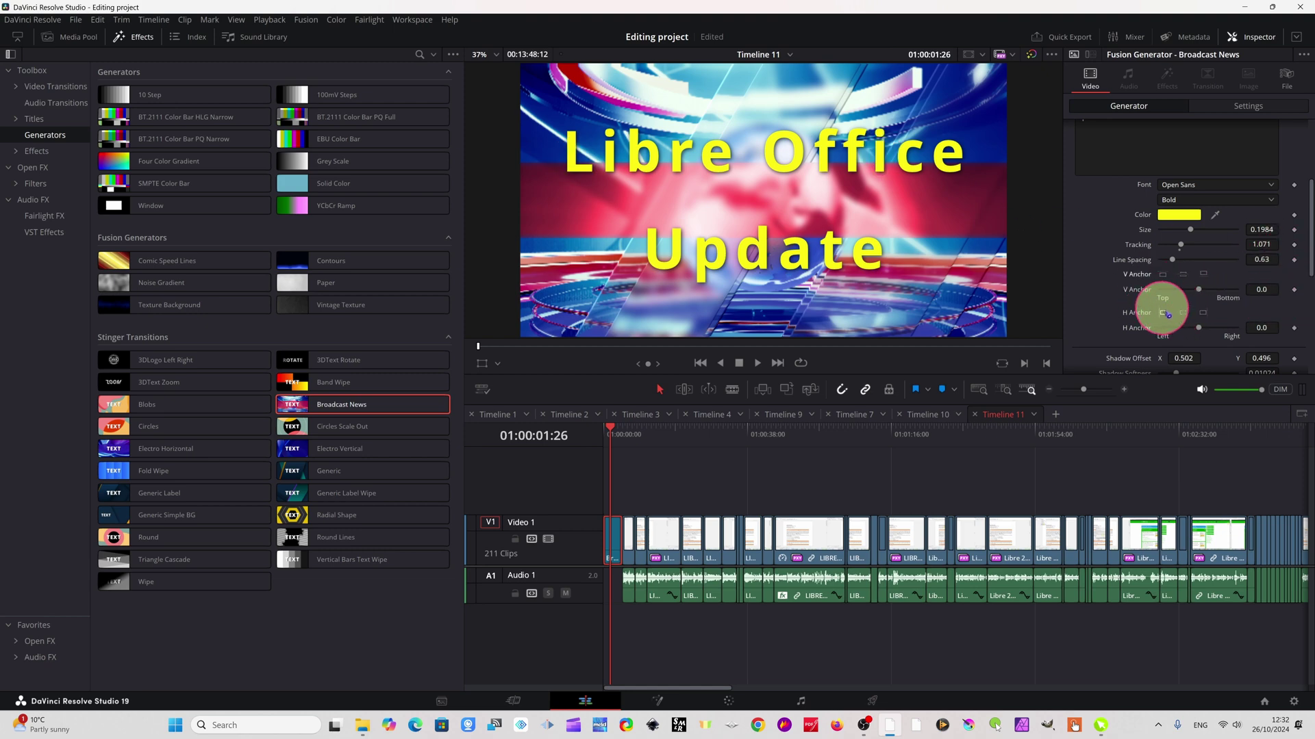
click(1162, 312)
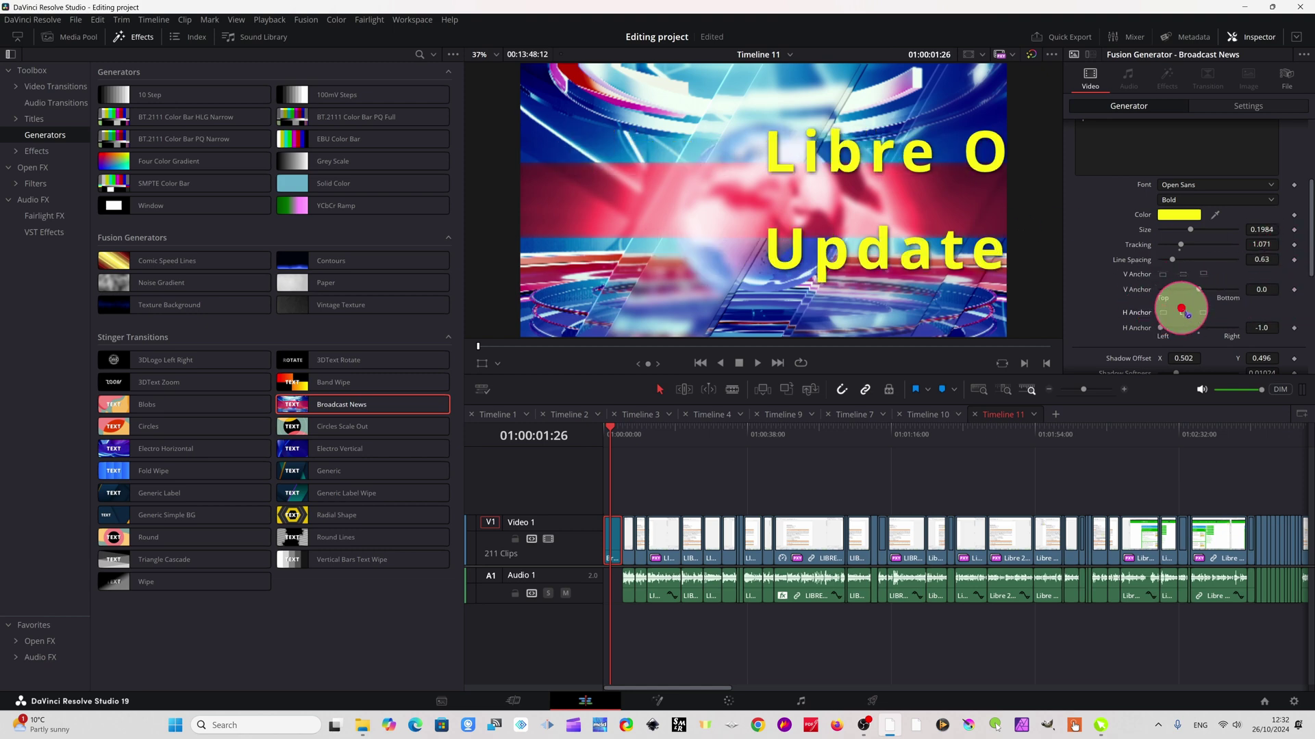
click(1184, 313)
click(1203, 313)
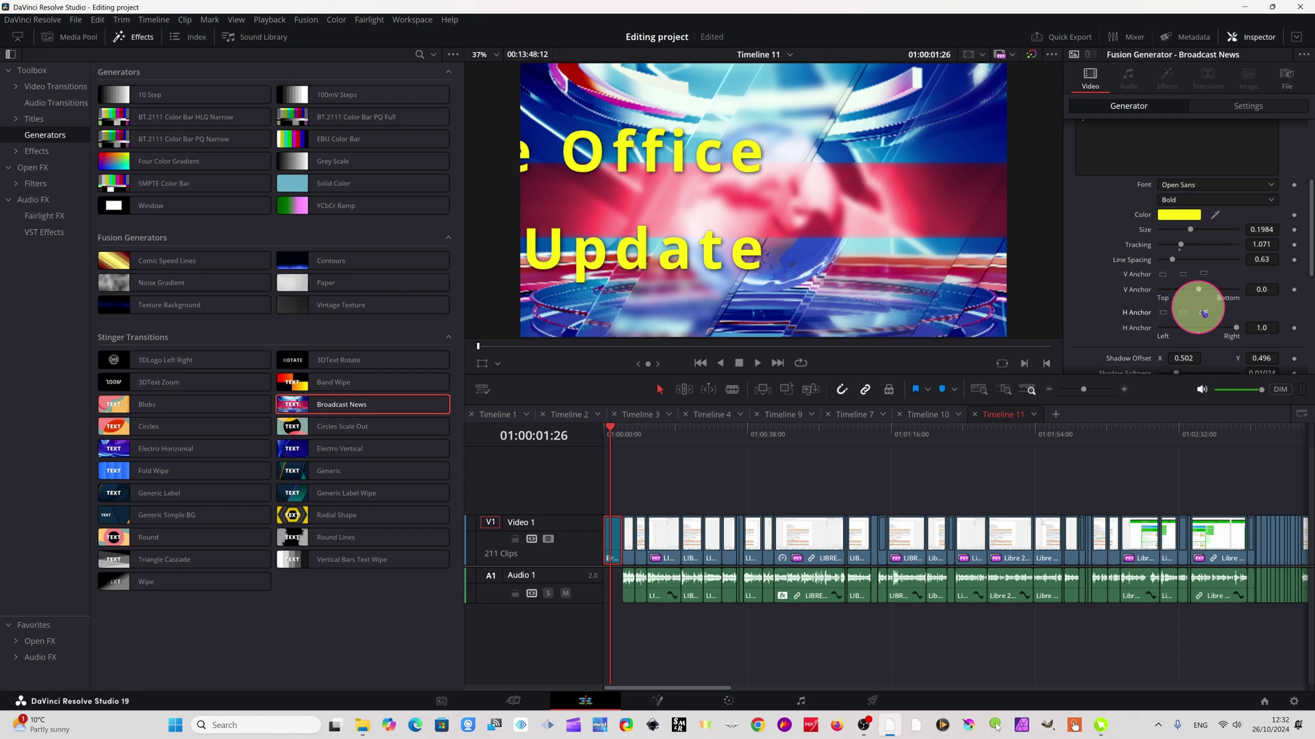
click(1162, 313)
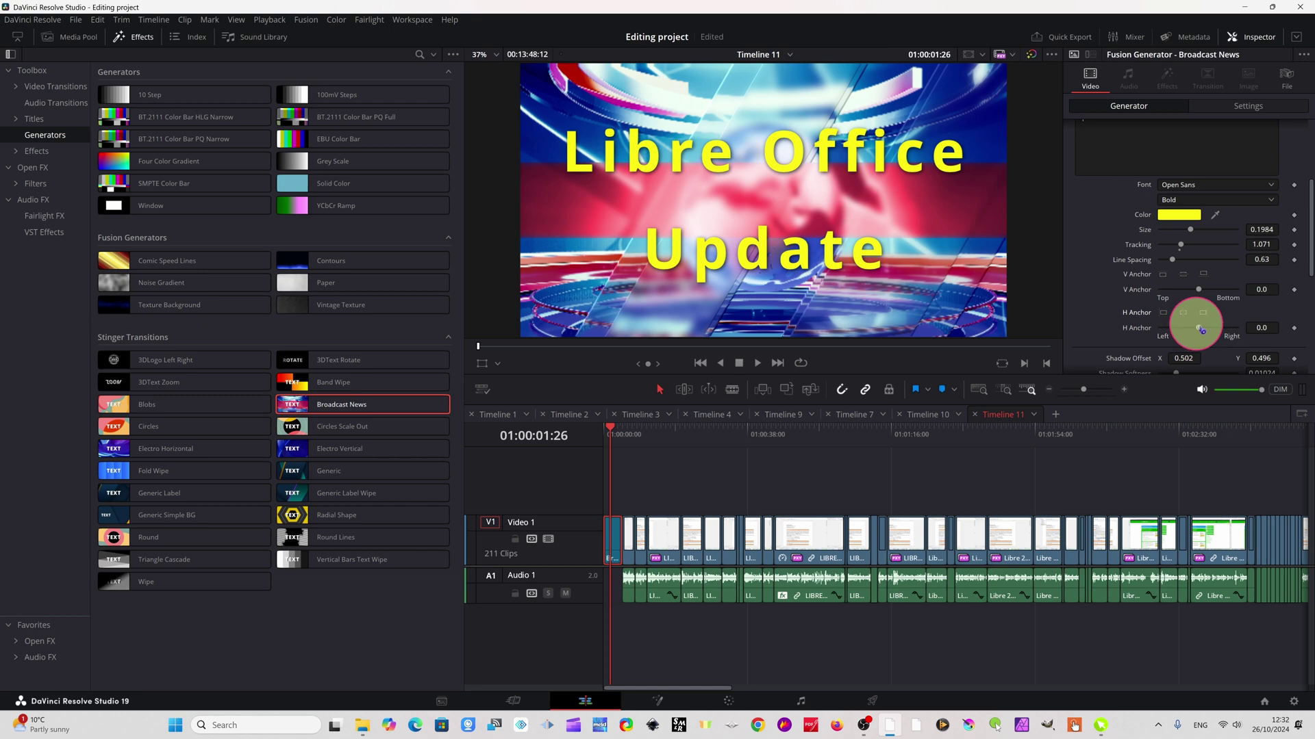
Shift the stinger text slightly by setting its horizontal anchor to 0.08
drag(1201, 330, 1203, 332)
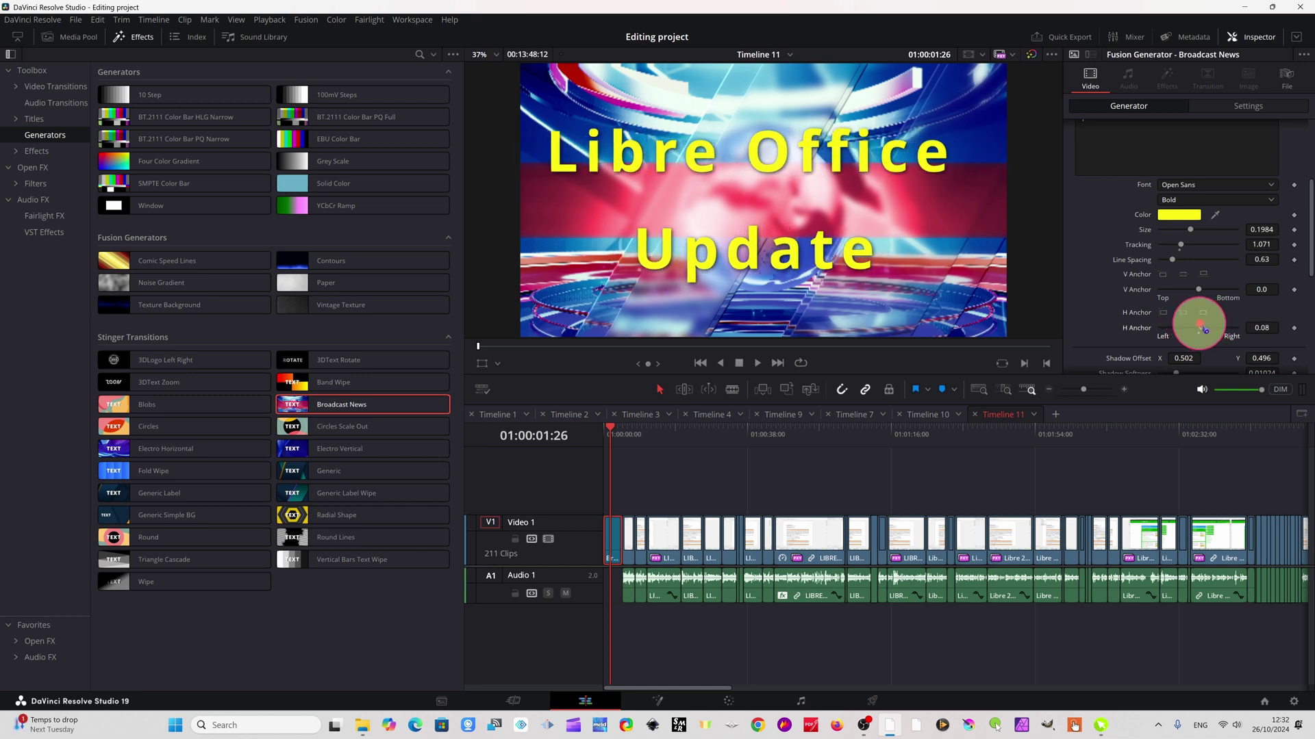
scroll(1294, 291, down, 3)
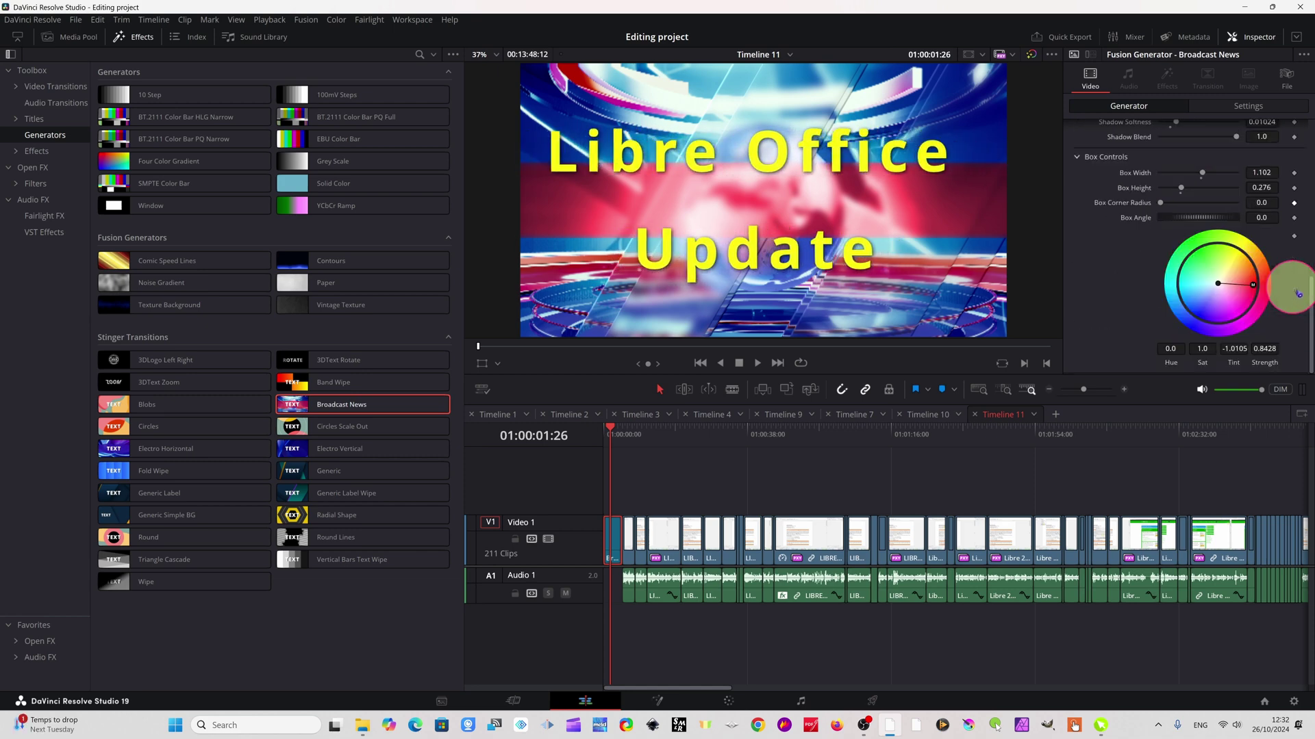
scroll(1297, 294, up, 6)
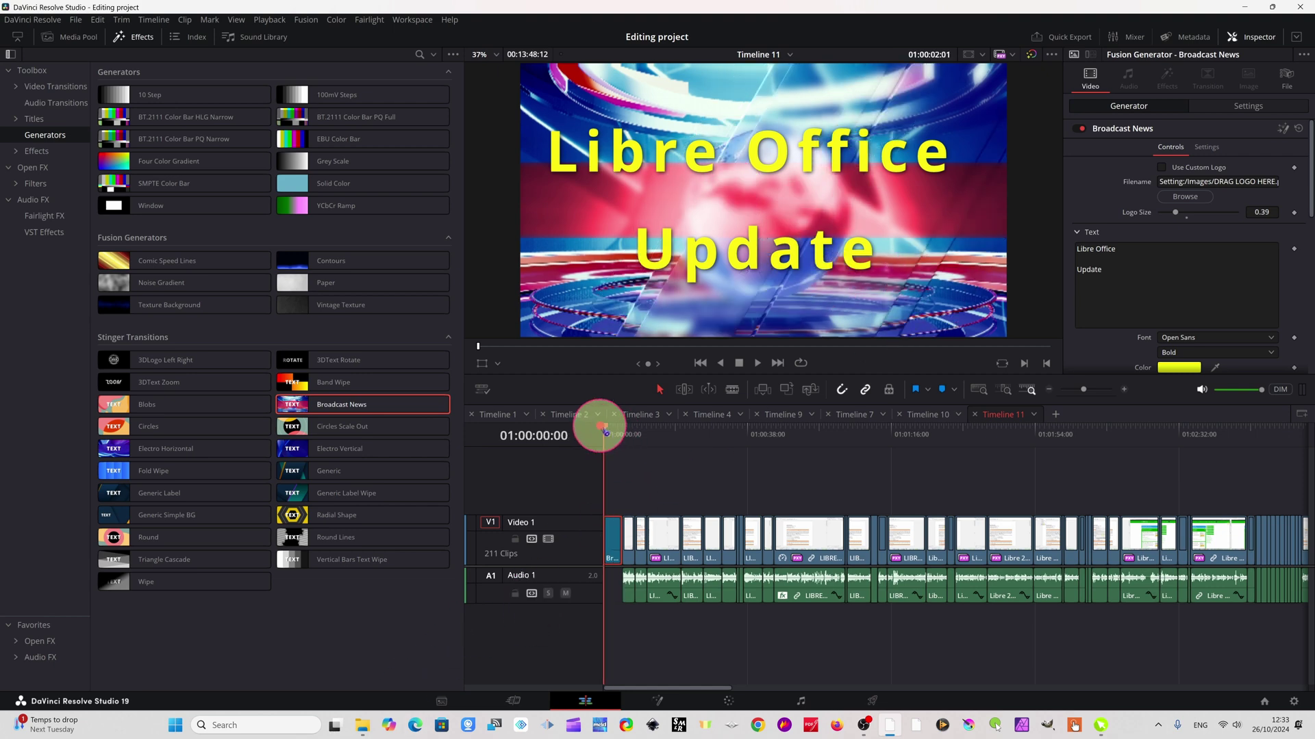
Play Timeline 11 from the start to review the customized stinger, and scrub back over the title
drag(616, 433, 604, 432)
click(756, 362)
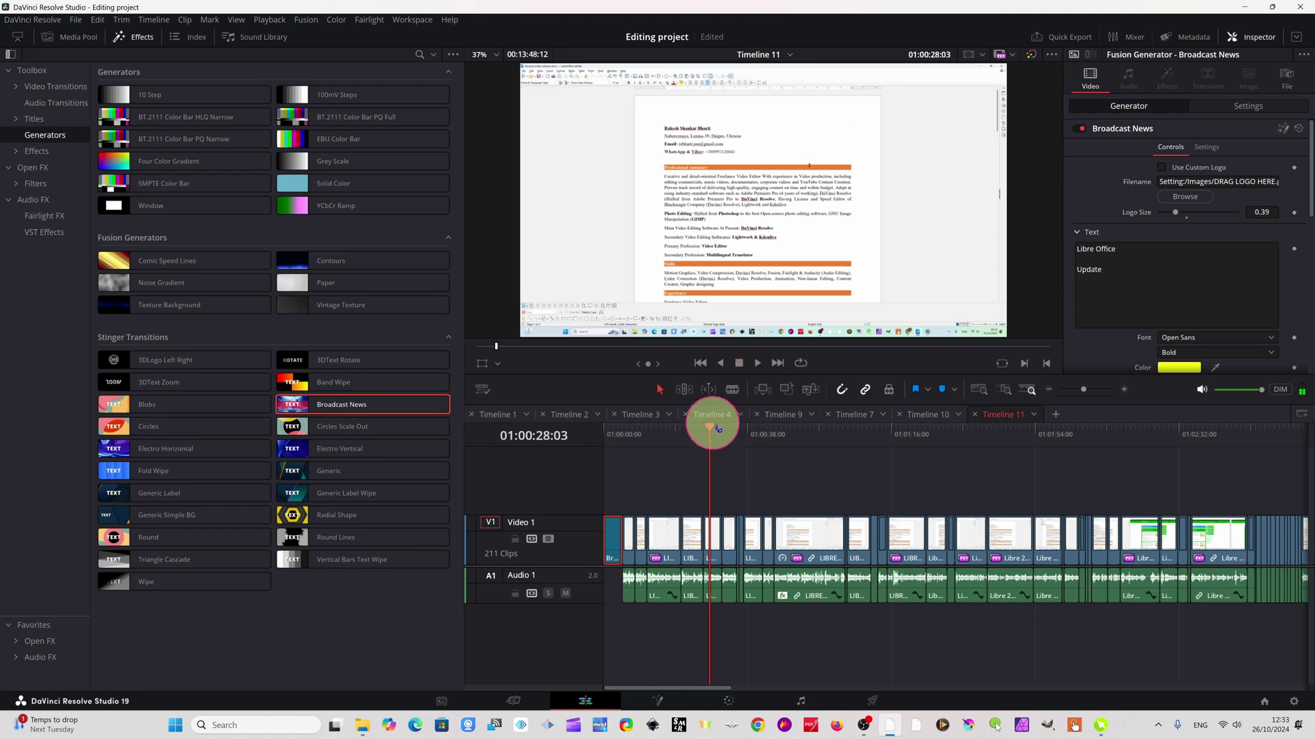
drag(710, 434, 614, 434)
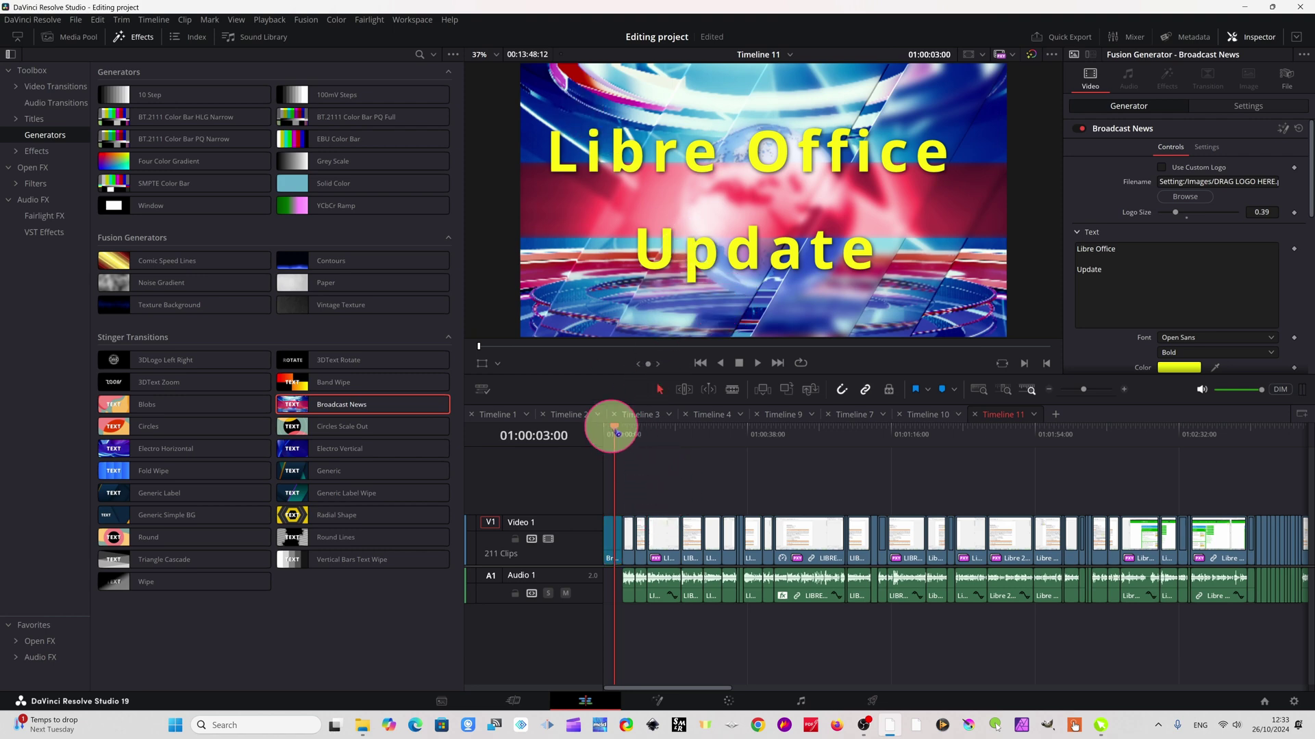
drag(611, 428, 619, 437)
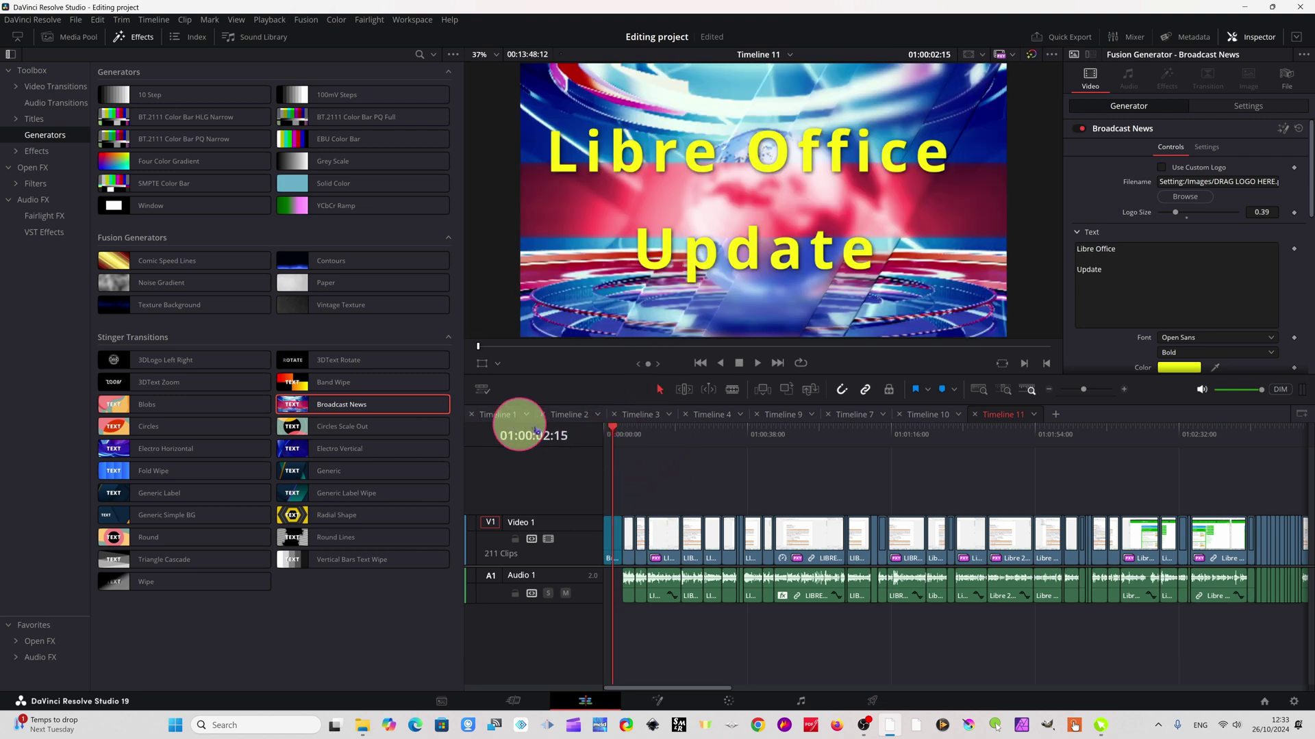
Switch to Timeline 10 and open the Sound Library
click(919, 422)
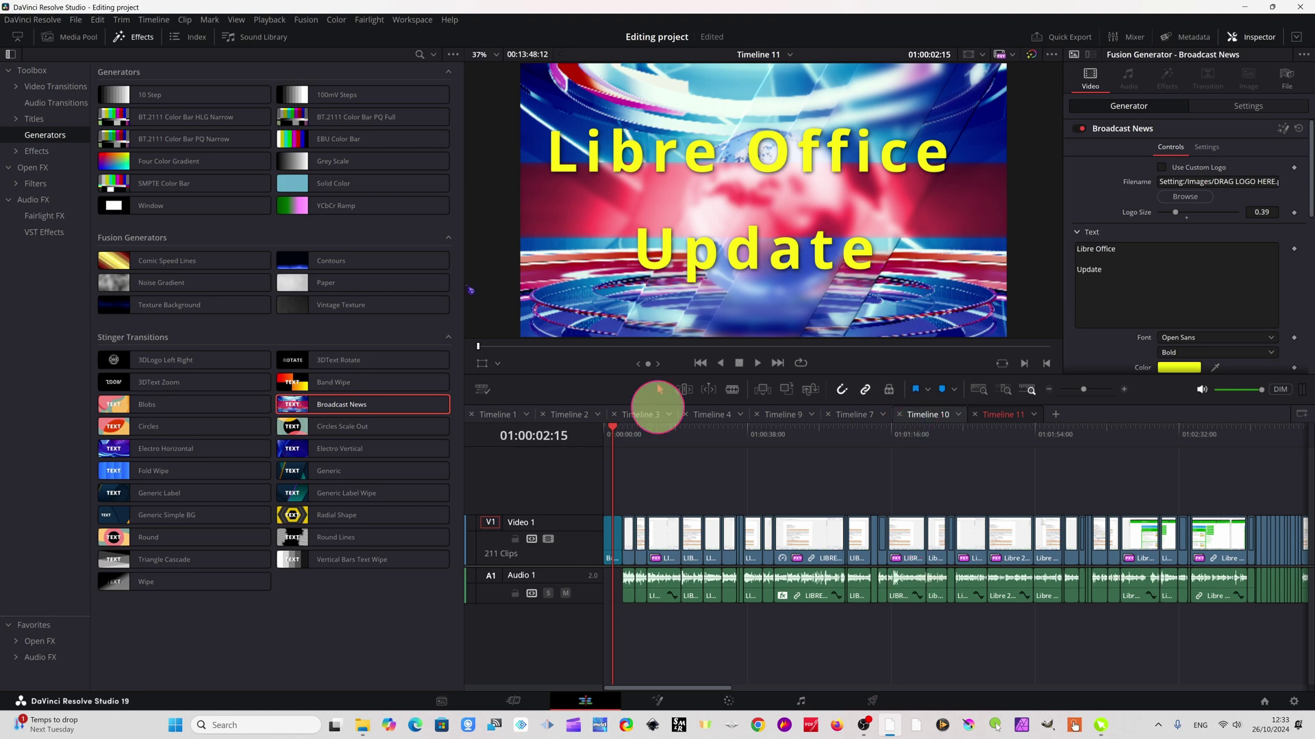
click(251, 40)
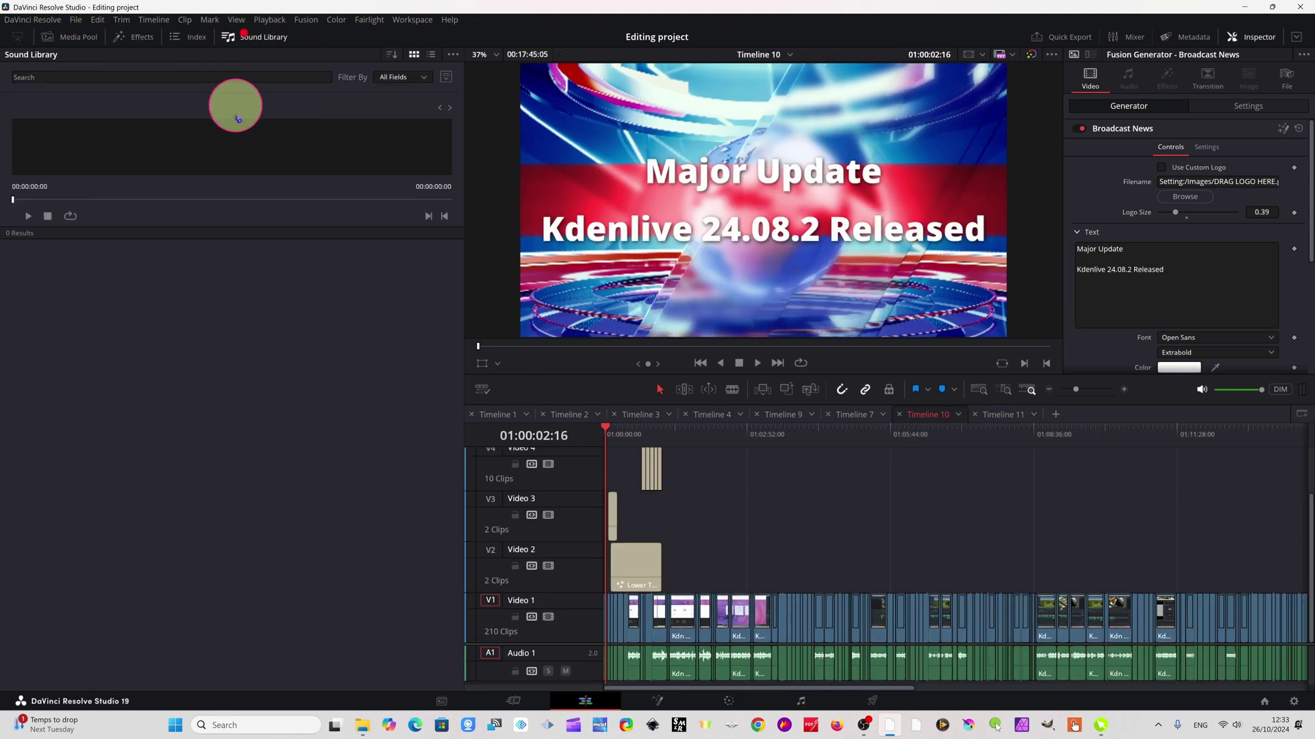
Search the Sound Library for "bell" and add Bell Clang Resonance High.M to Audio 1 at the start of Timeline 11
click(62, 76)
text(bell)
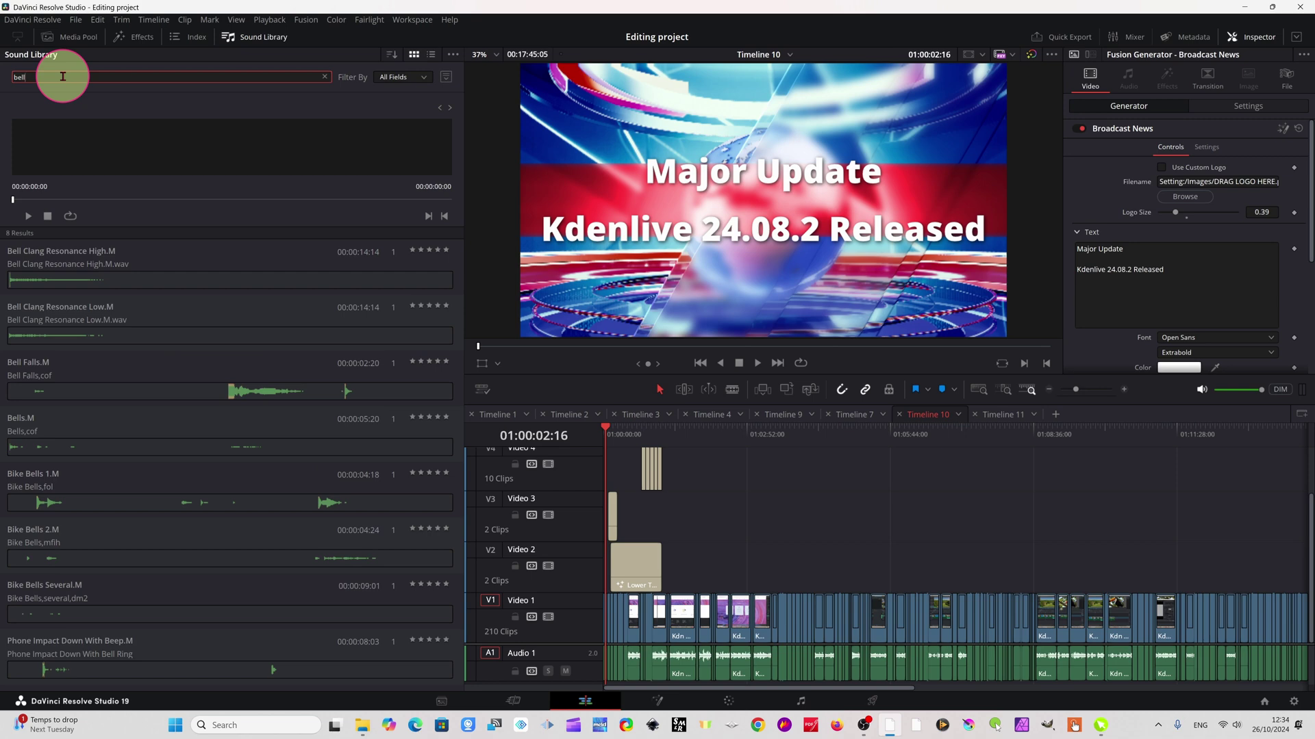
click(1012, 420)
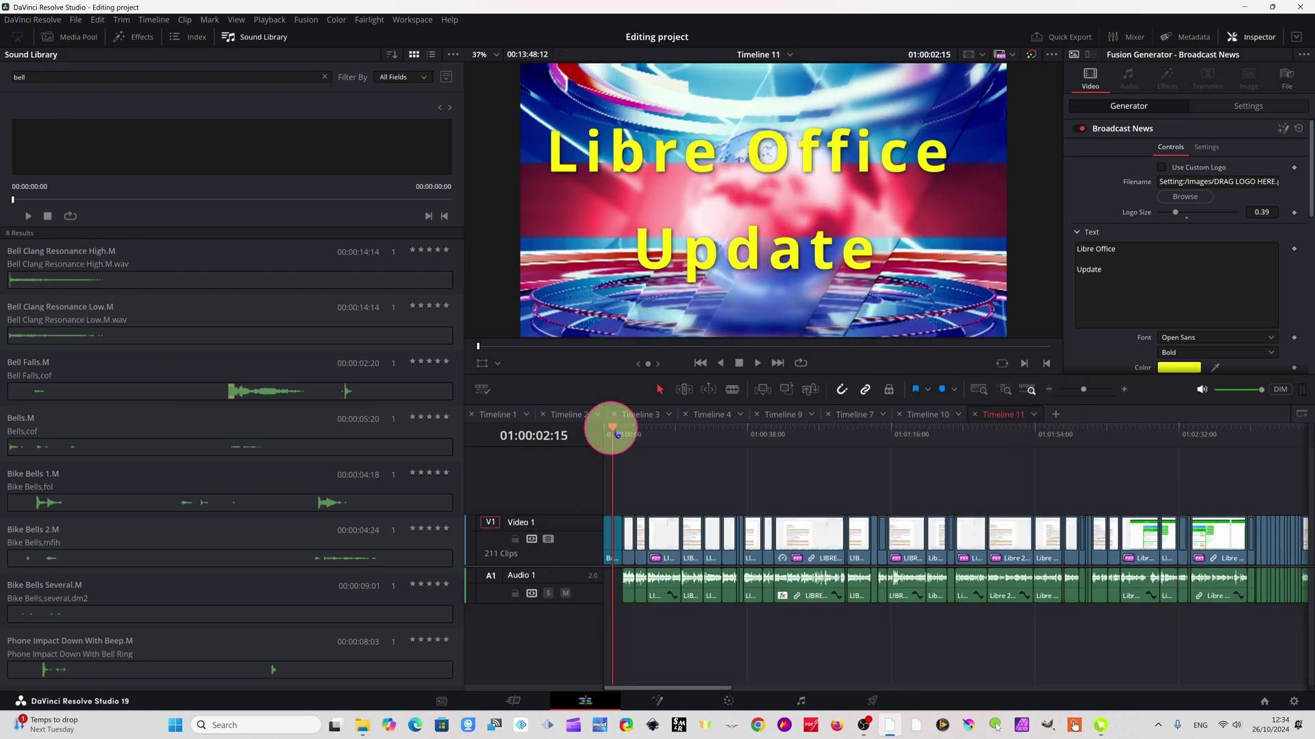
click(602, 433)
click(26, 273)
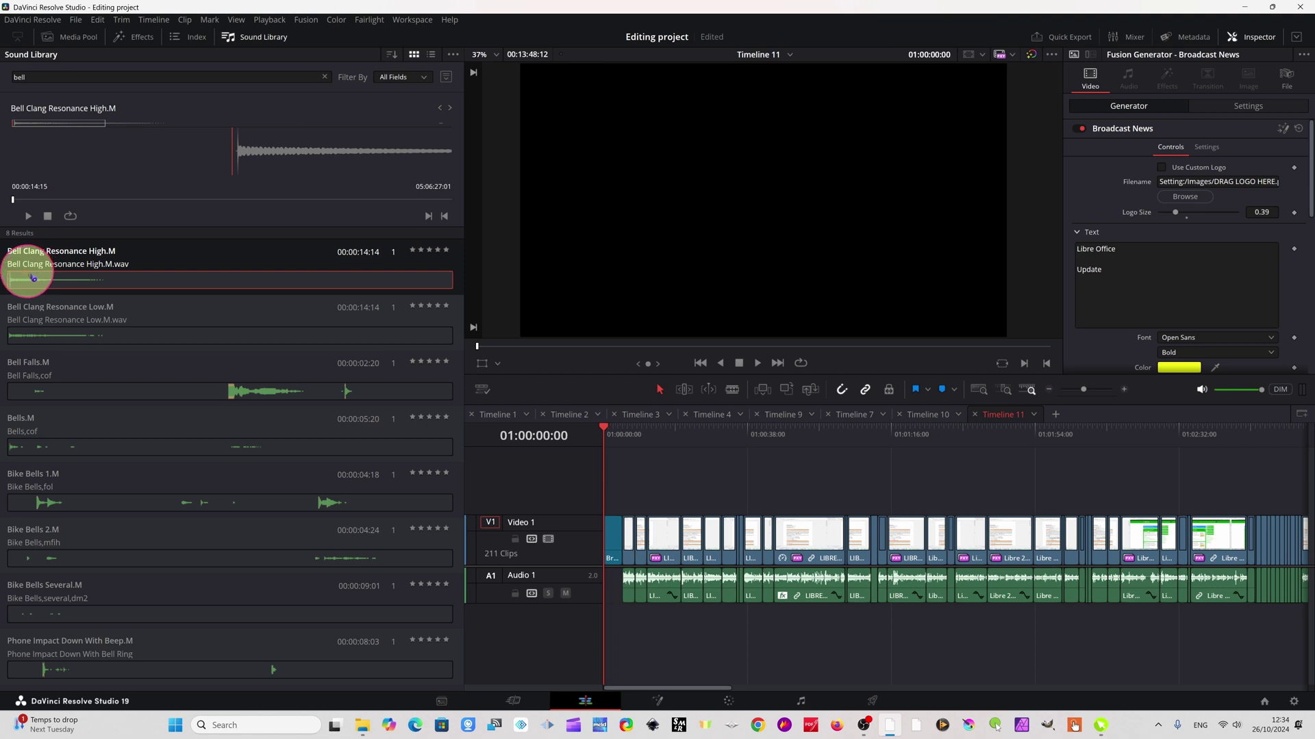
drag(31, 277, 608, 588)
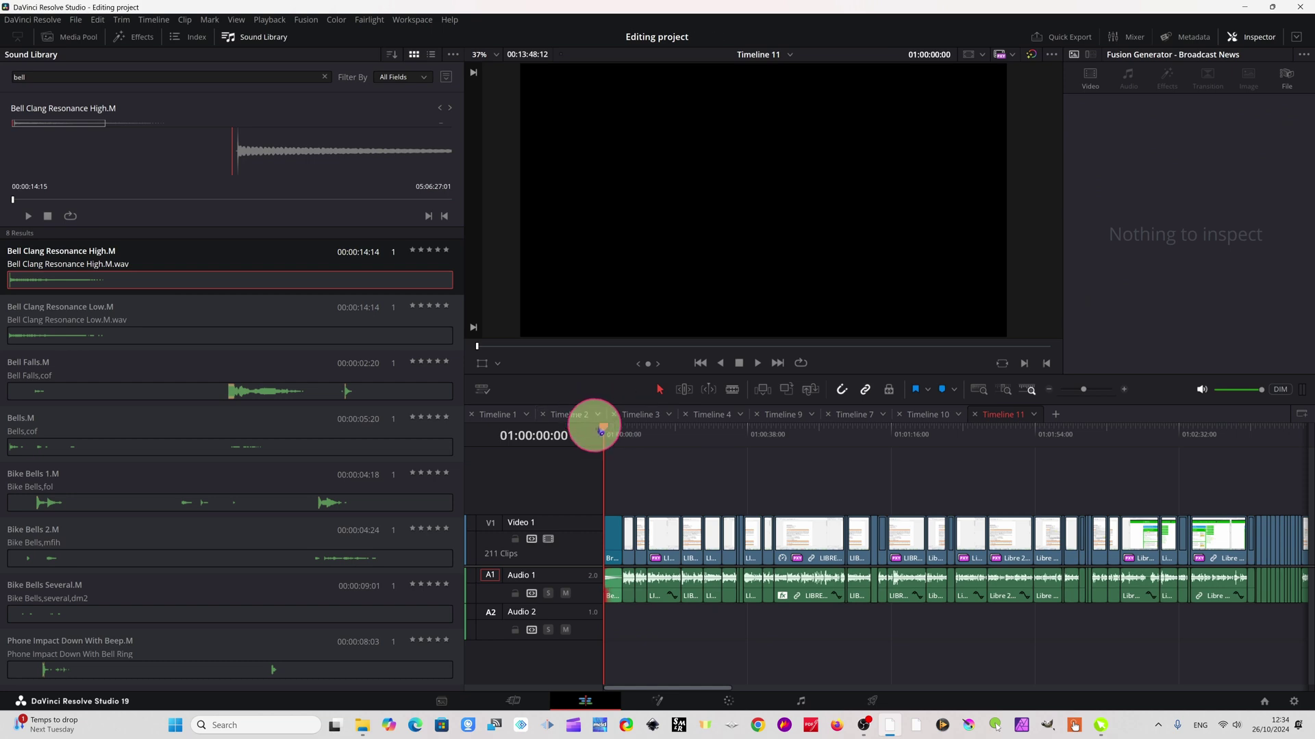
Play the opening of Timeline 11 to review the title with the bell sound, and scrub back onto the title
drag(614, 433, 607, 437)
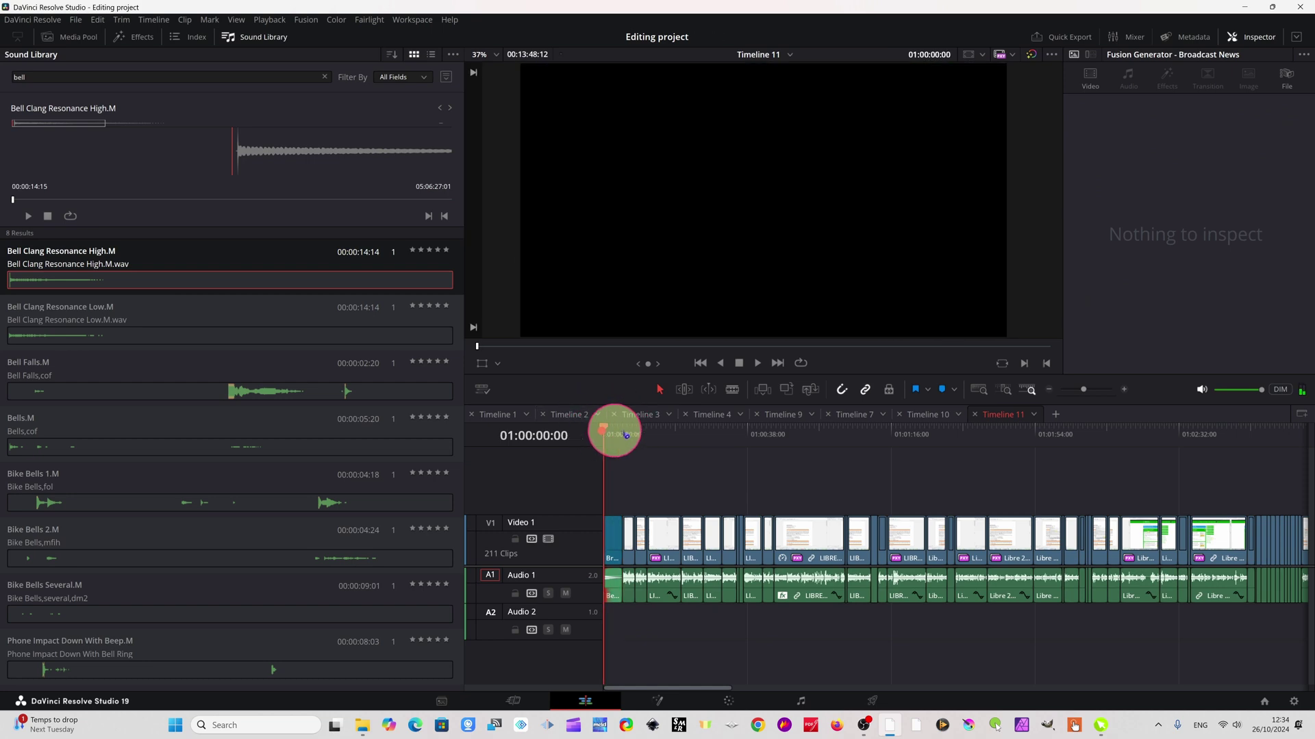
click(756, 364)
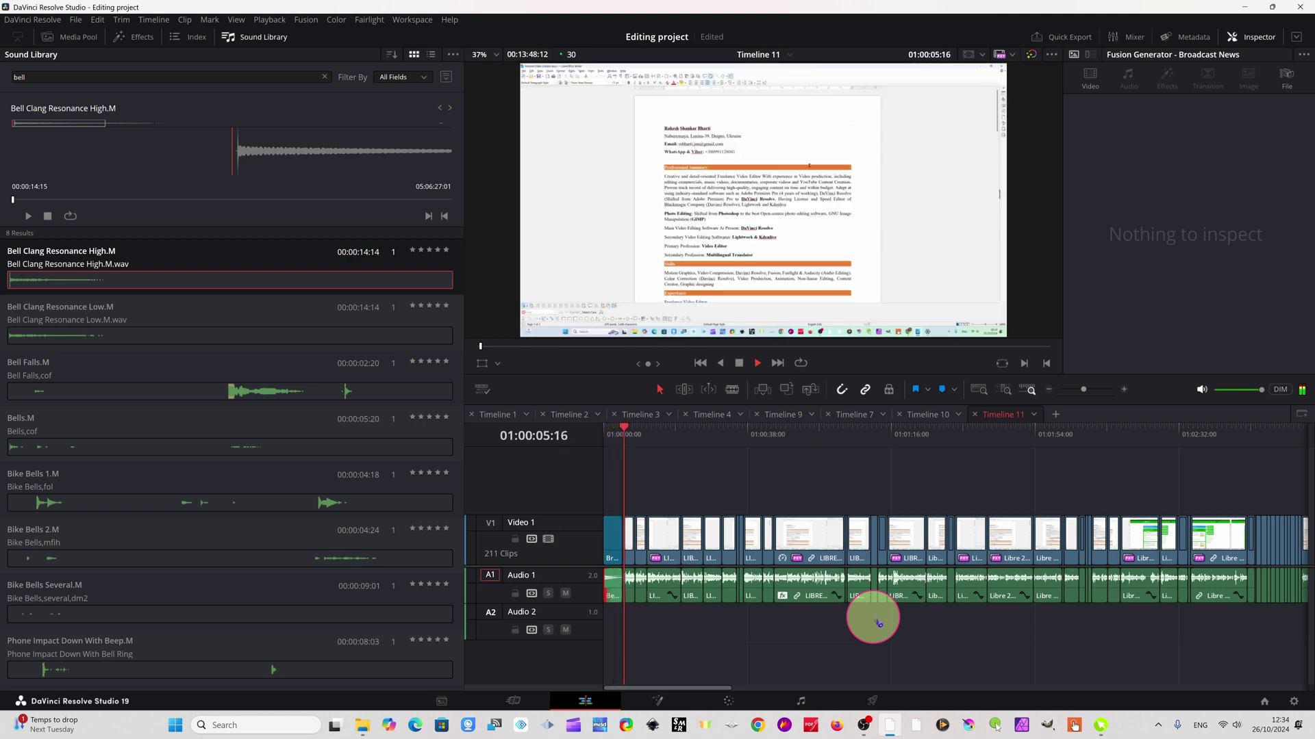
click(757, 363)
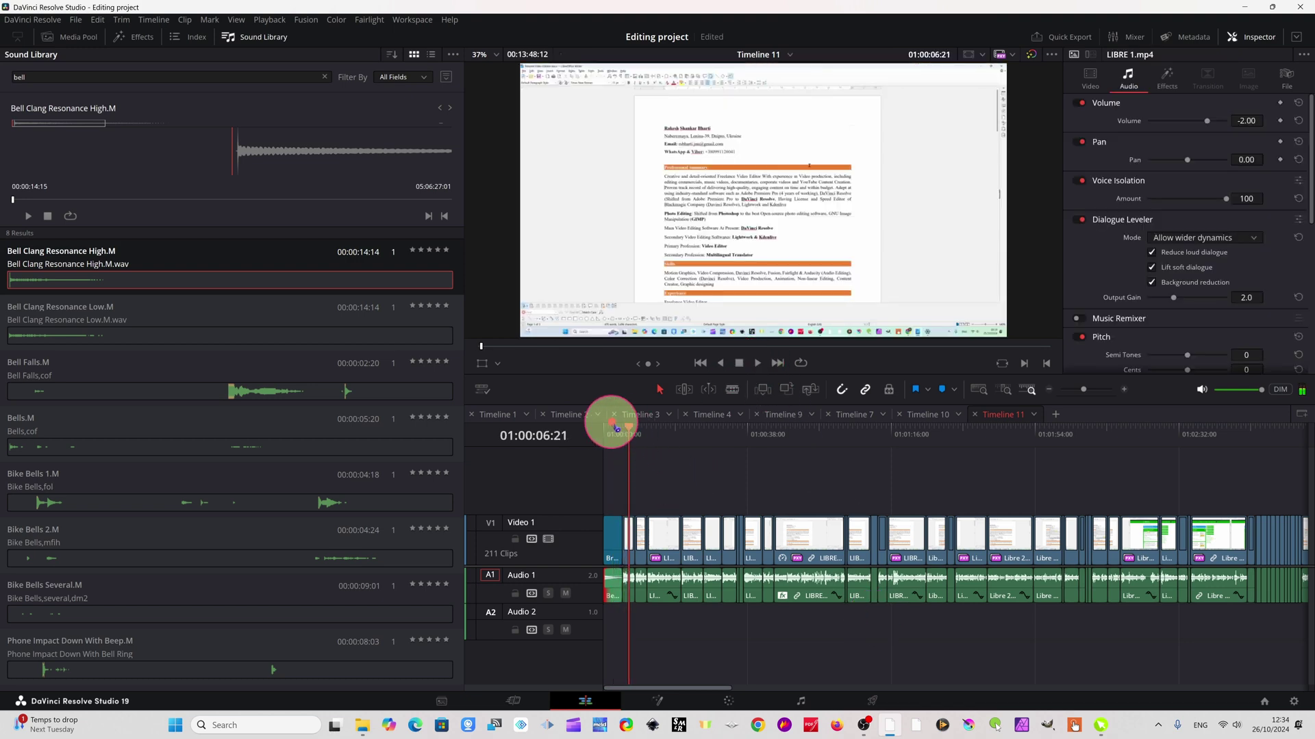
mouse_move(630, 428)
mouse_down()
mouse_move(602, 431)
mouse_move(613, 431)
mouse_up()
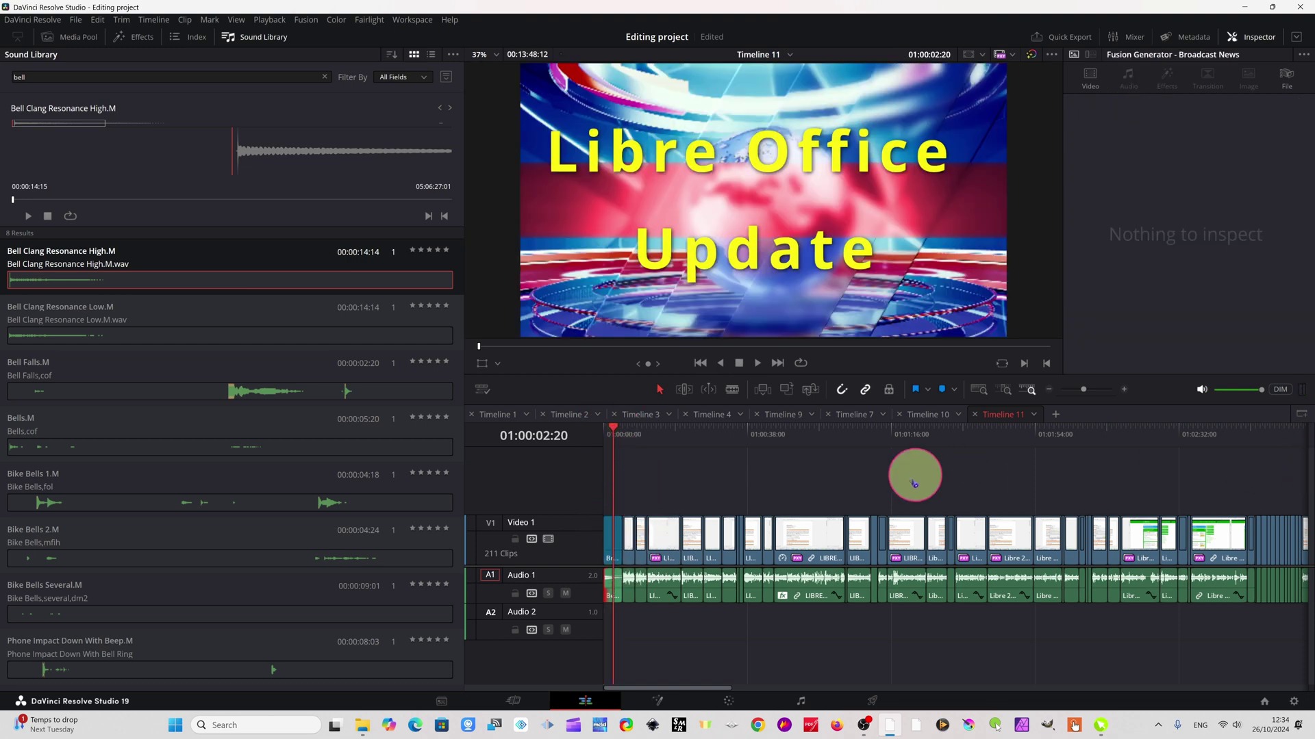
Add the Circles stinger generator to Video 1 directly after the last clip at the end of Timeline 11
drag(610, 436, 1225, 567)
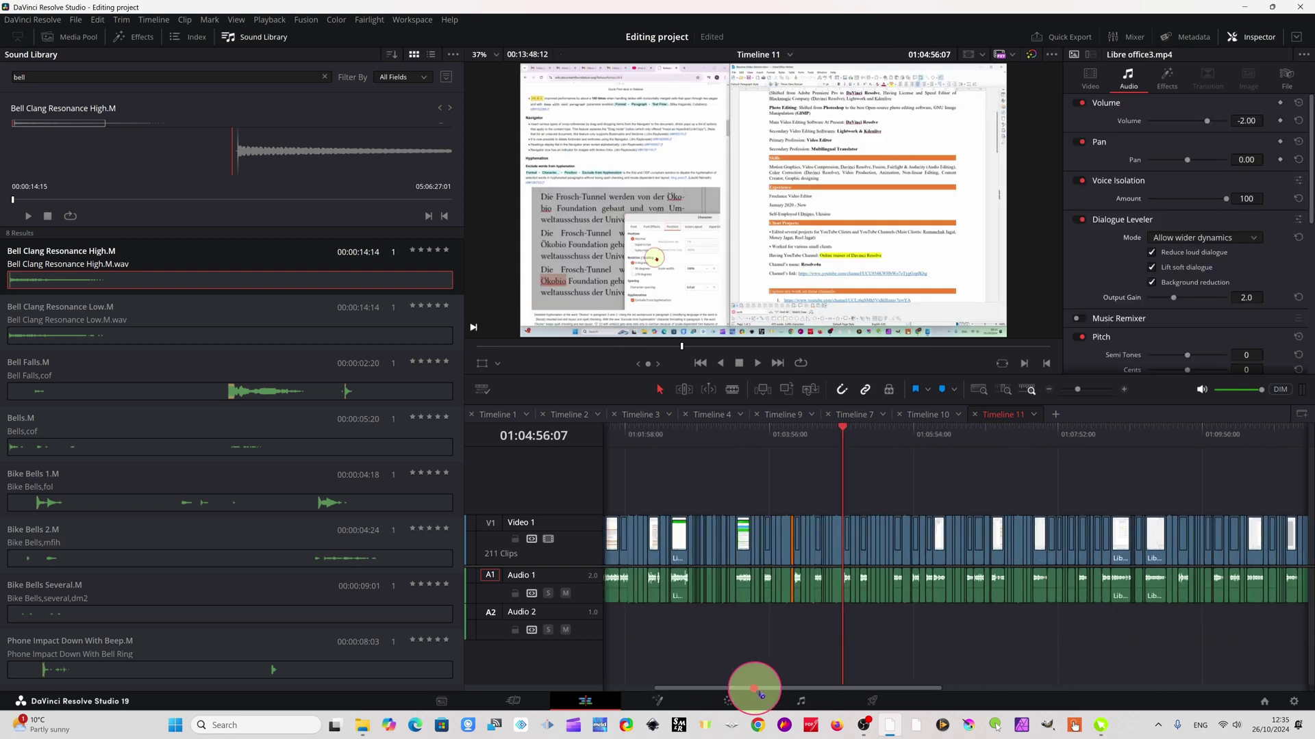
key(End)
drag(808, 687, 920, 690)
scroll(956, 616, up, 5)
scroll(957, 617, up, 4)
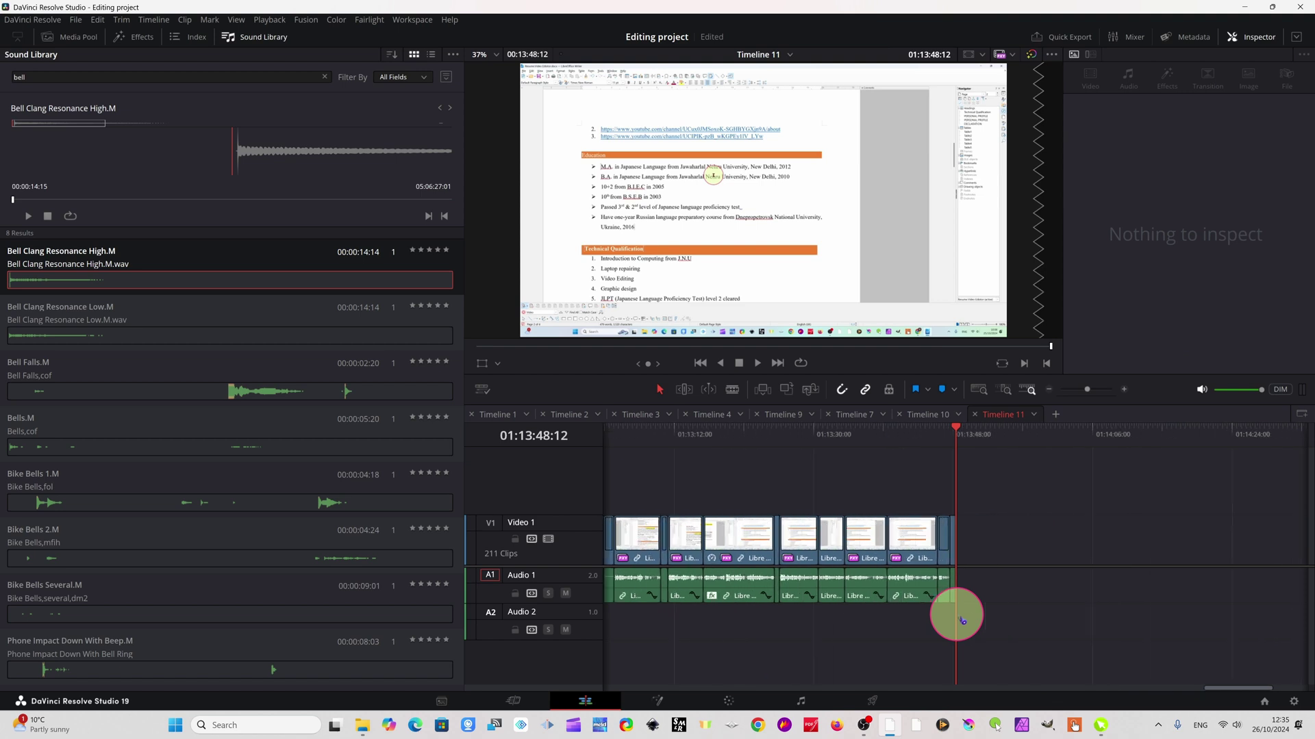
click(959, 436)
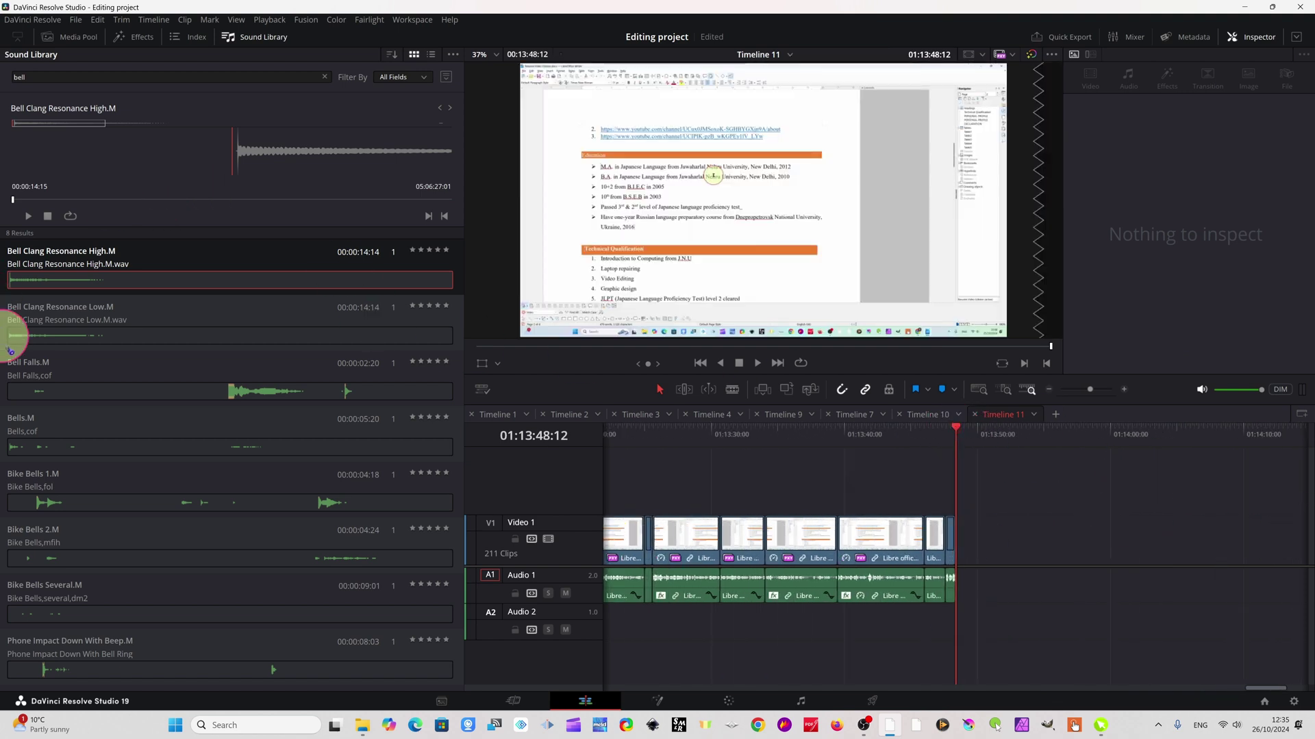
click(145, 38)
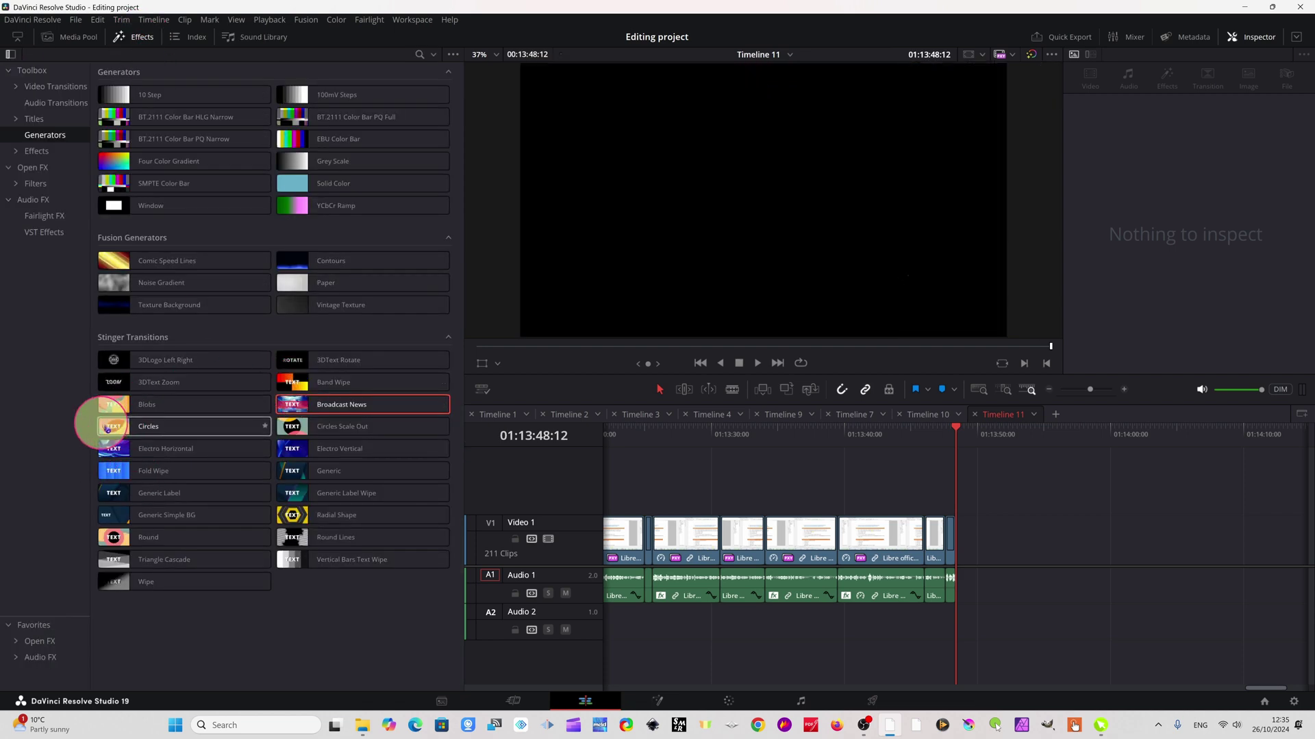
drag(110, 428, 959, 566)
Replace the first line of the Circles stinger's text with "Please" and leave a blank line below it
click(992, 438)
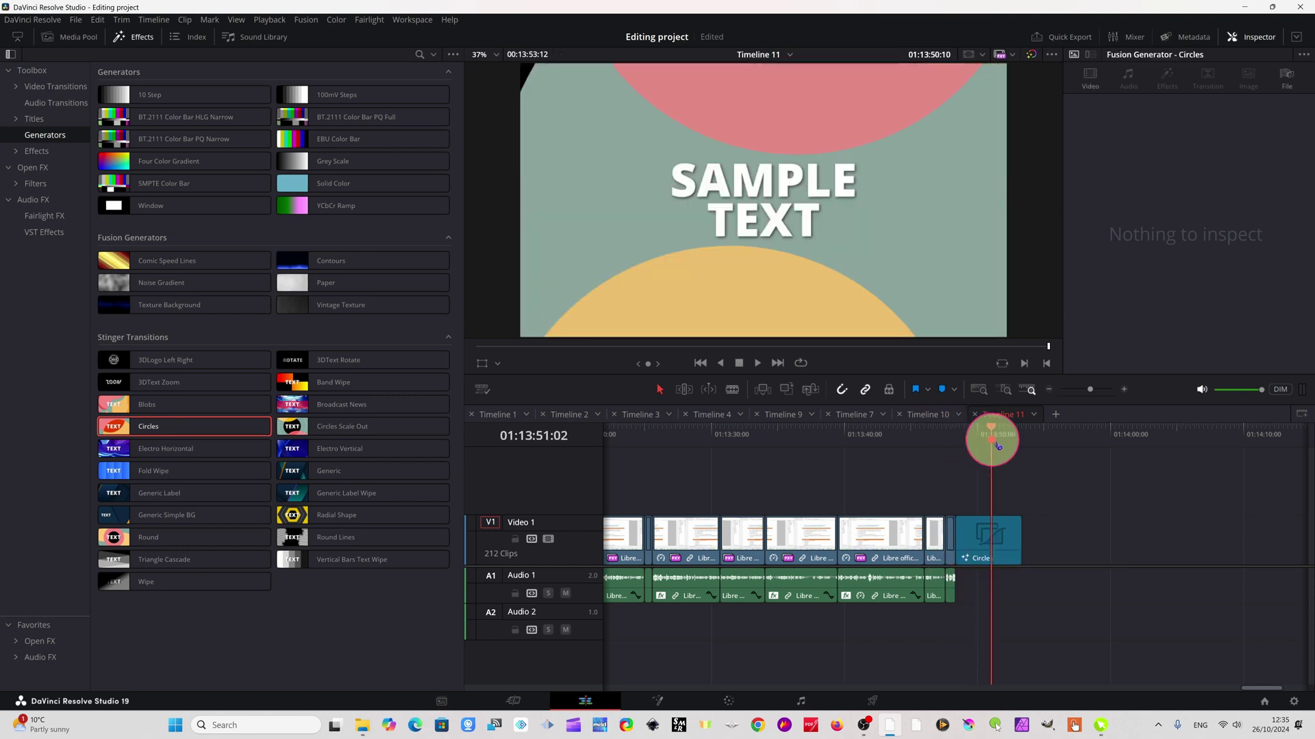
click(960, 543)
double_click(1071, 261)
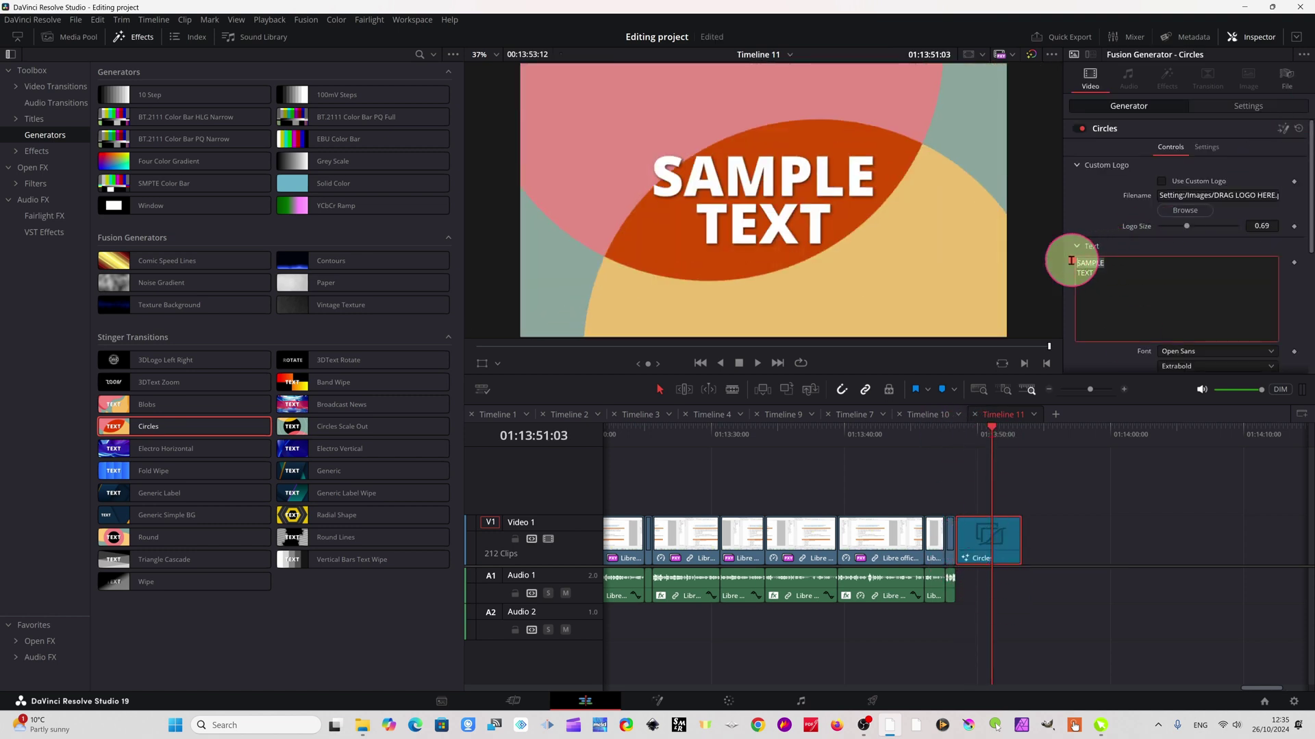
text(Pl)
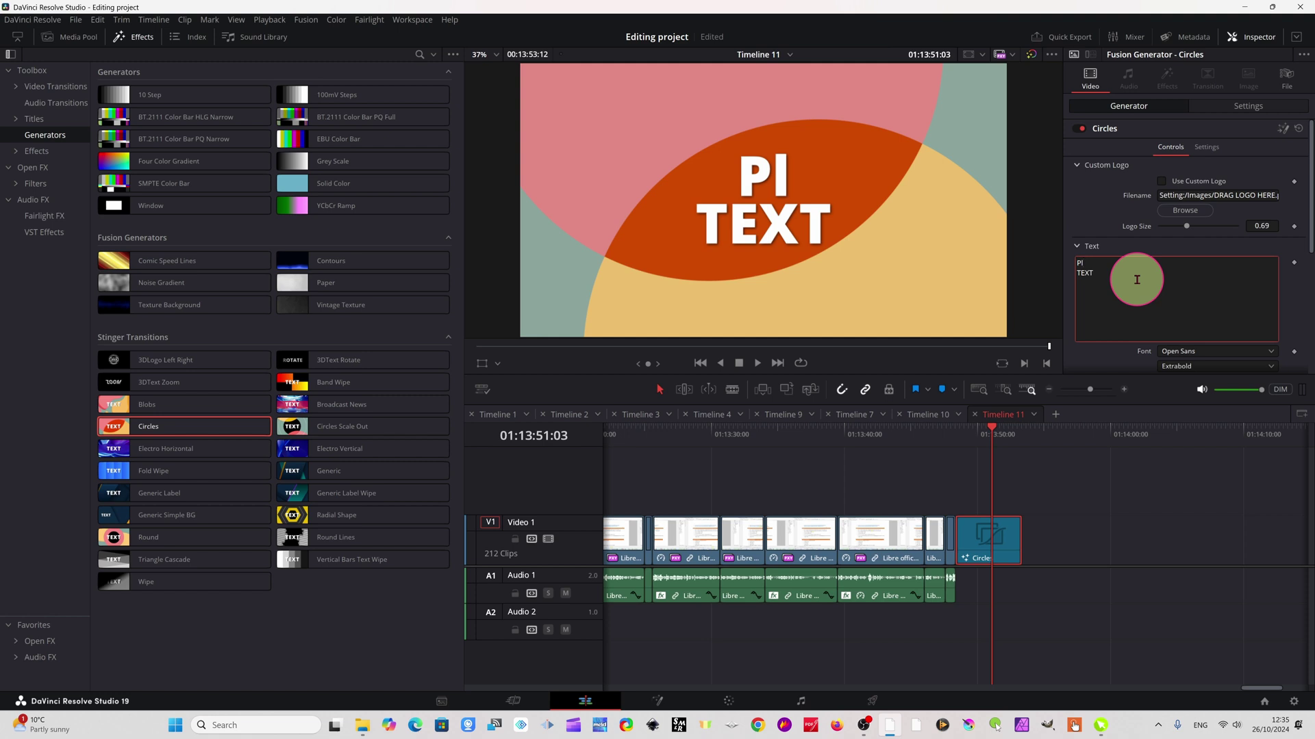
text(ease)
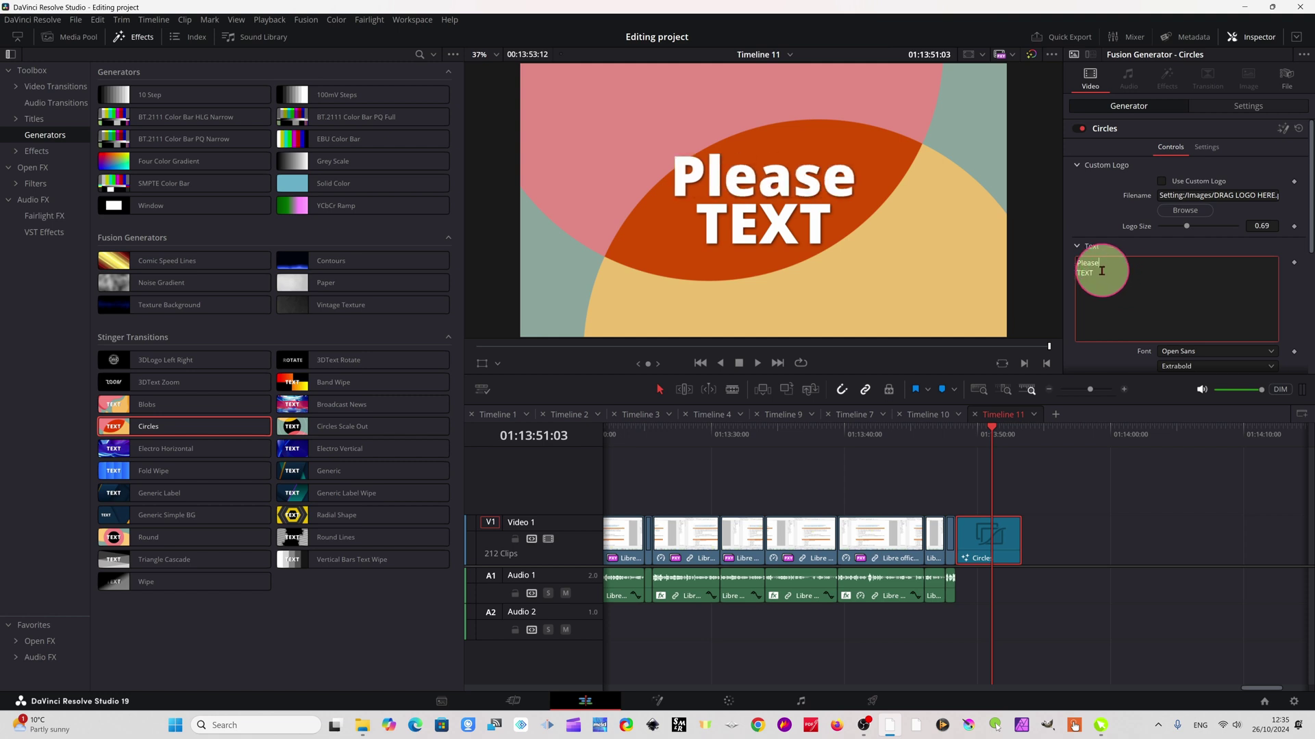
key(Return)
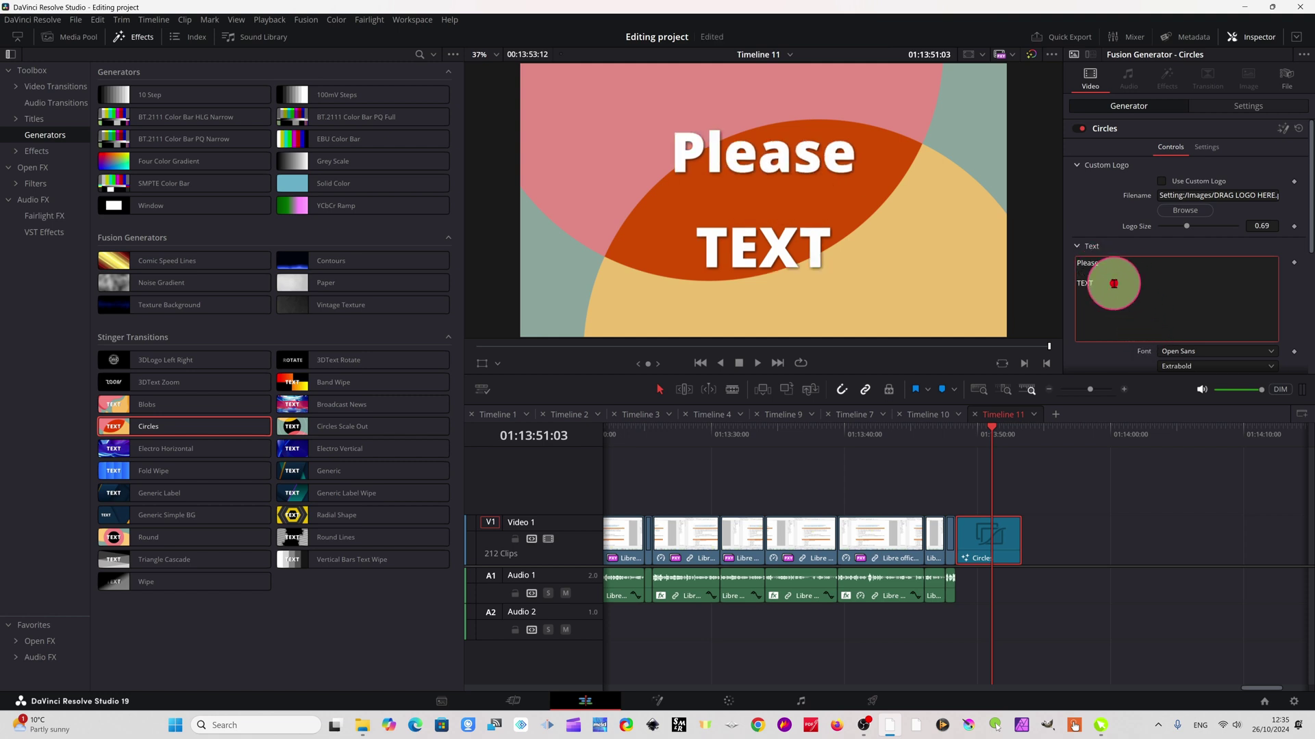
Replace the remaining sample word in the Circles text with "Subscribe the channel" and bring up the text formatting settings
drag(1113, 283, 1076, 282)
text(Sub)
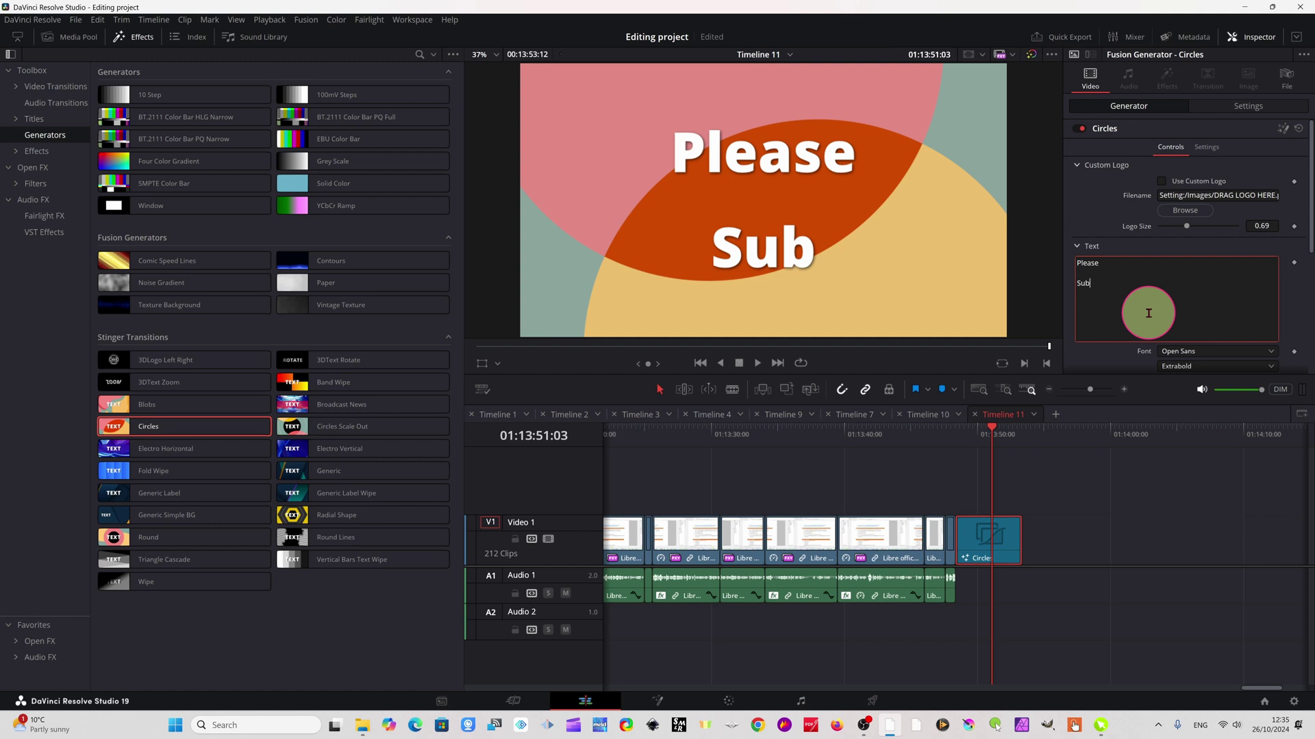
text(scribne)
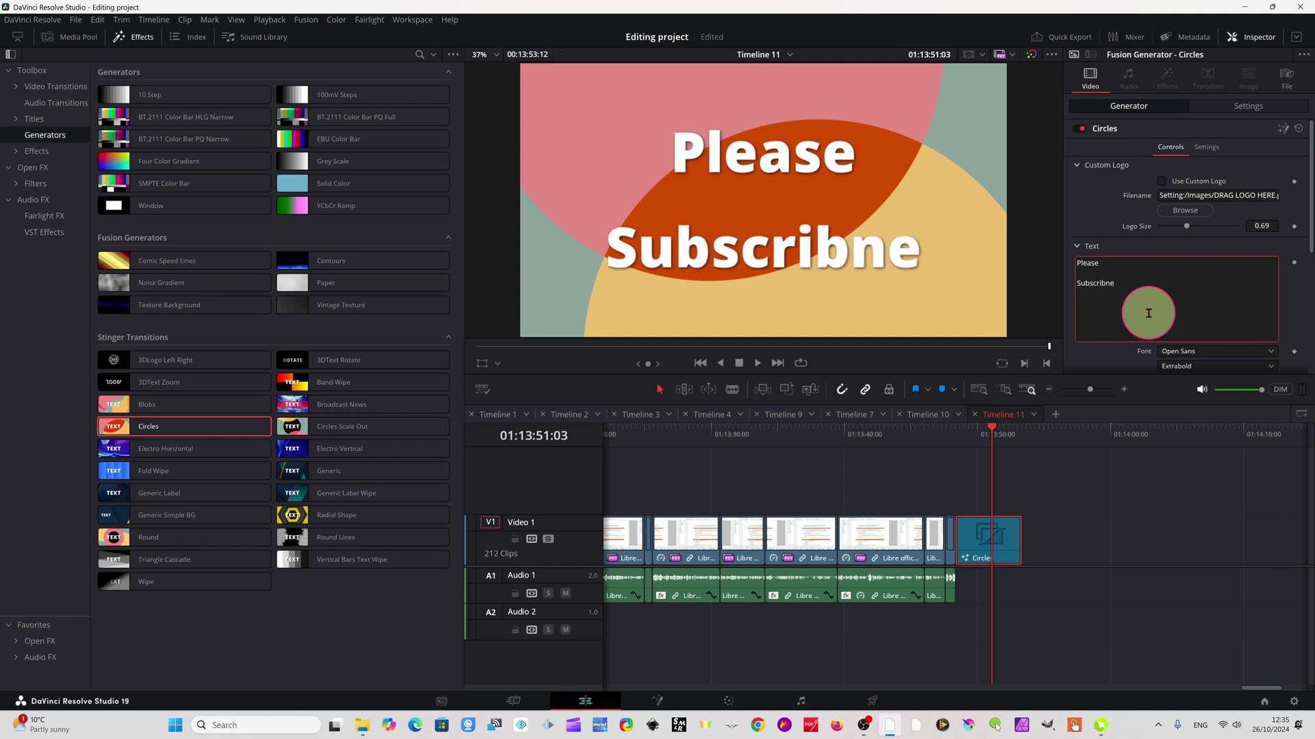
key(BackSpace)
key(BackSpace)
text(e)
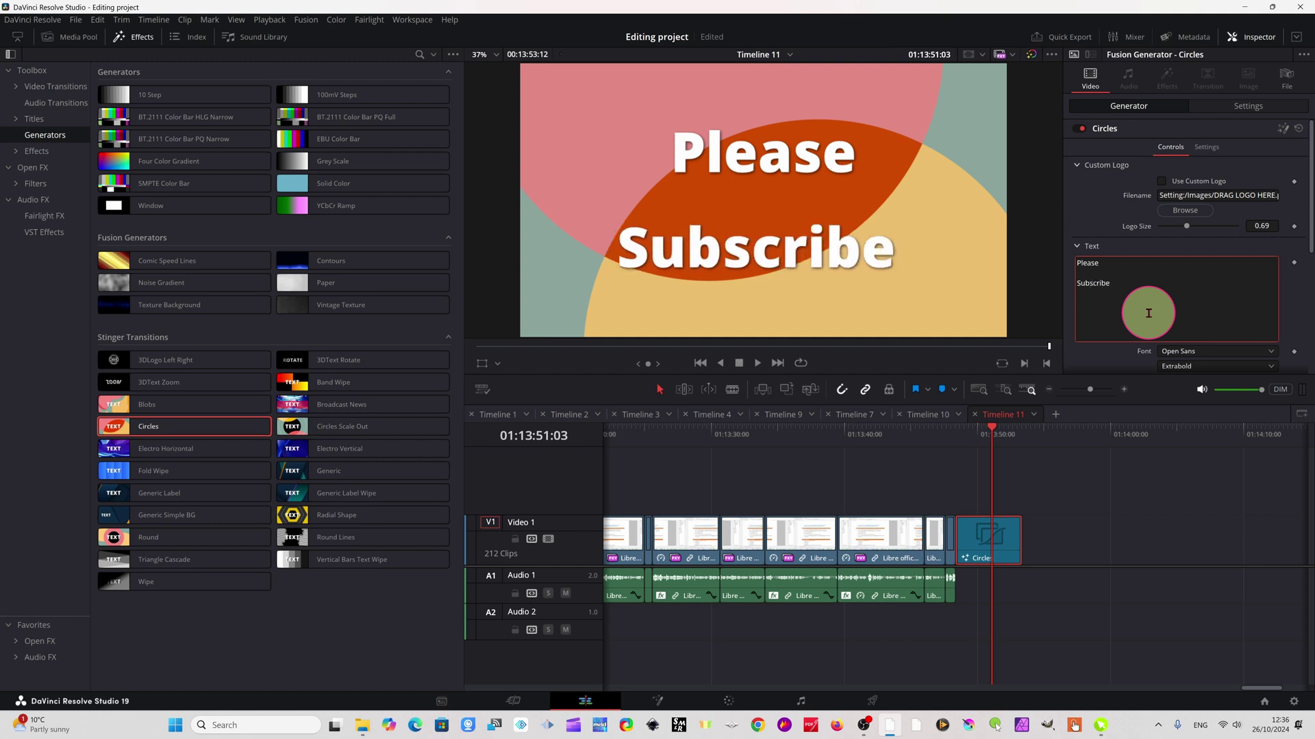
text( the chann)
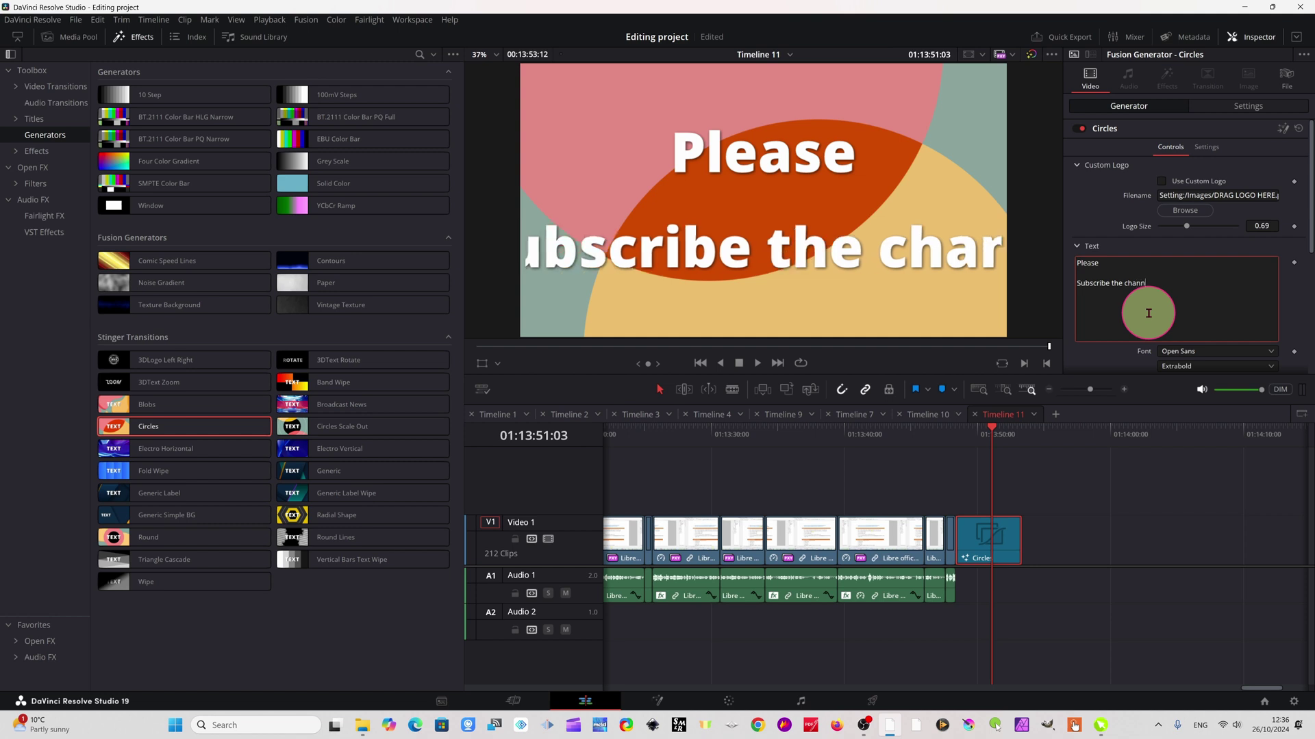
text(el)
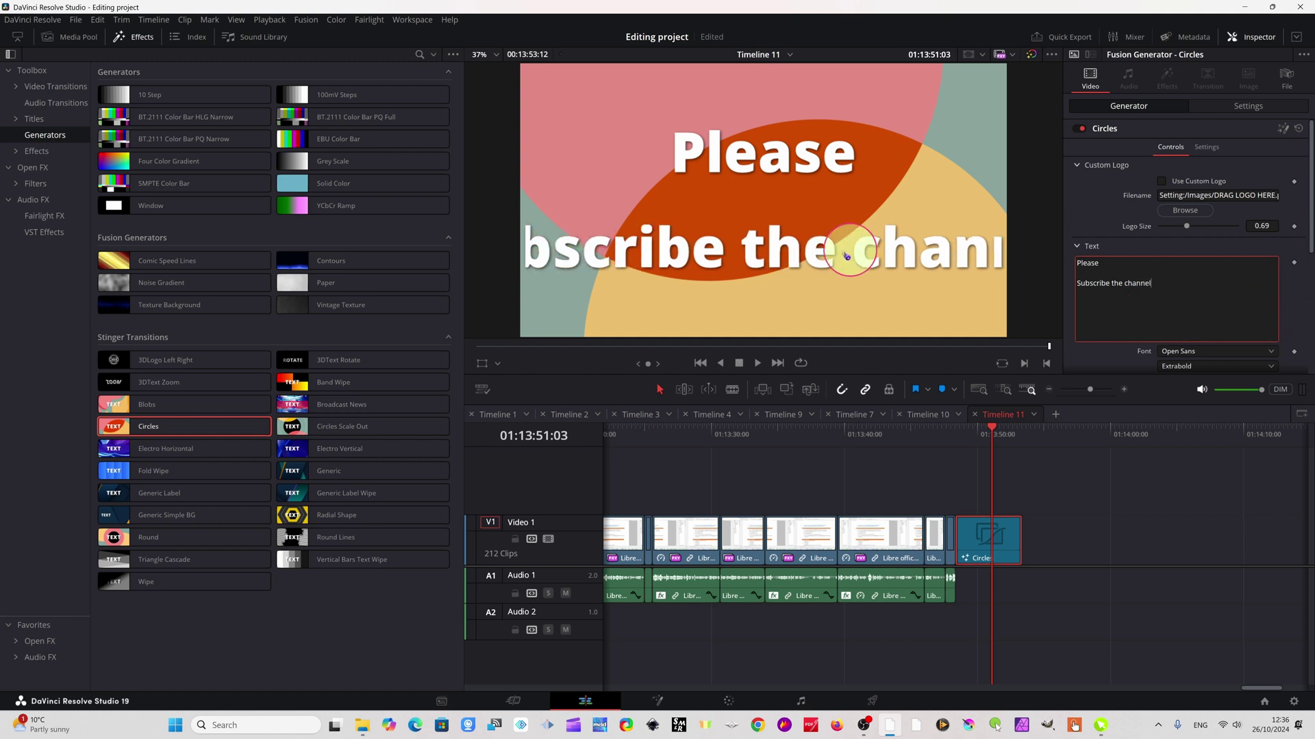
scroll(1305, 226, down, 3)
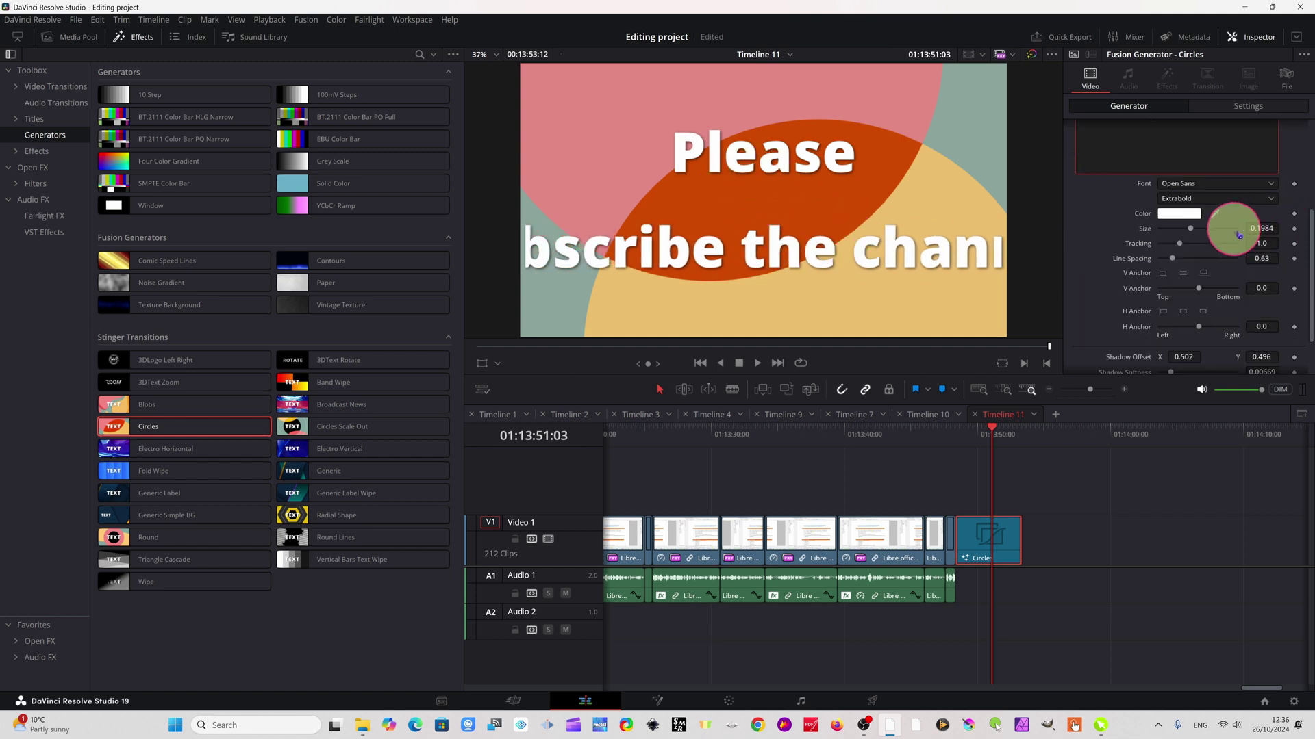
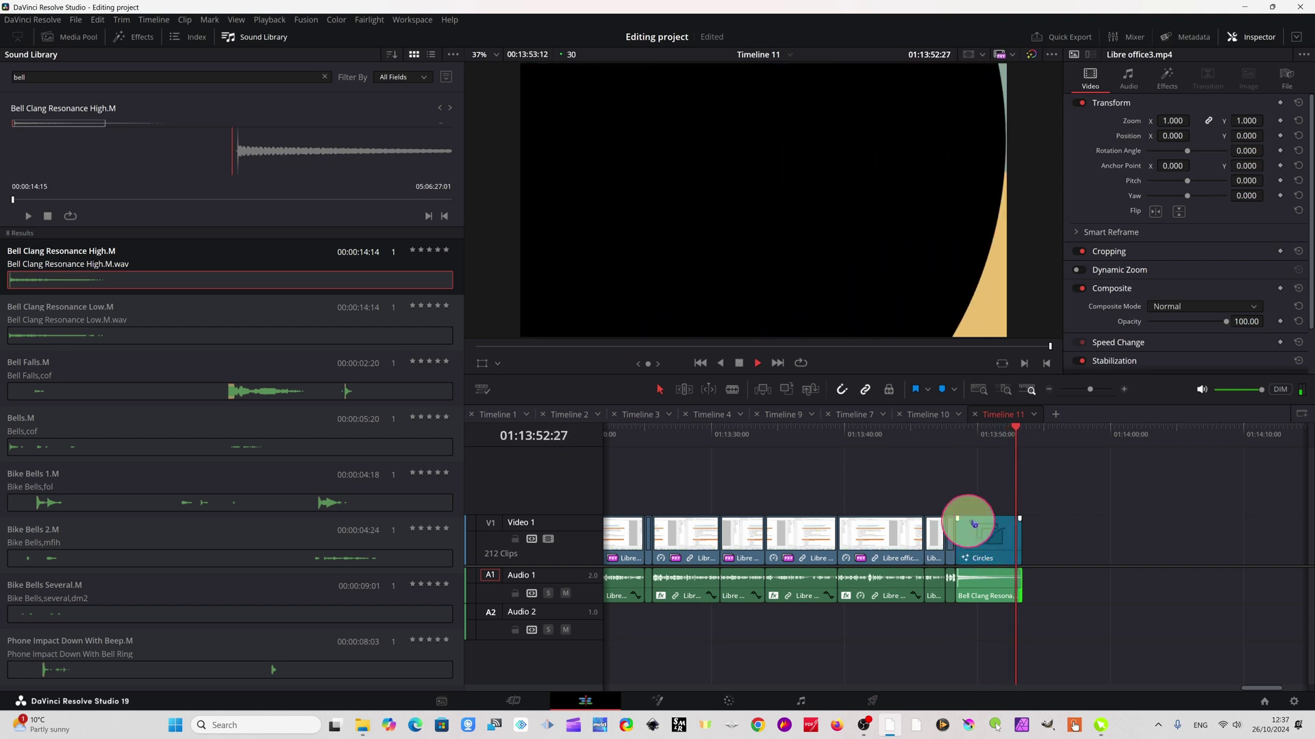
Scrub back through the closing part of Timeline 11 and bring up the generator effects again
click(1025, 424)
drag(1025, 424, 786, 430)
click(142, 37)
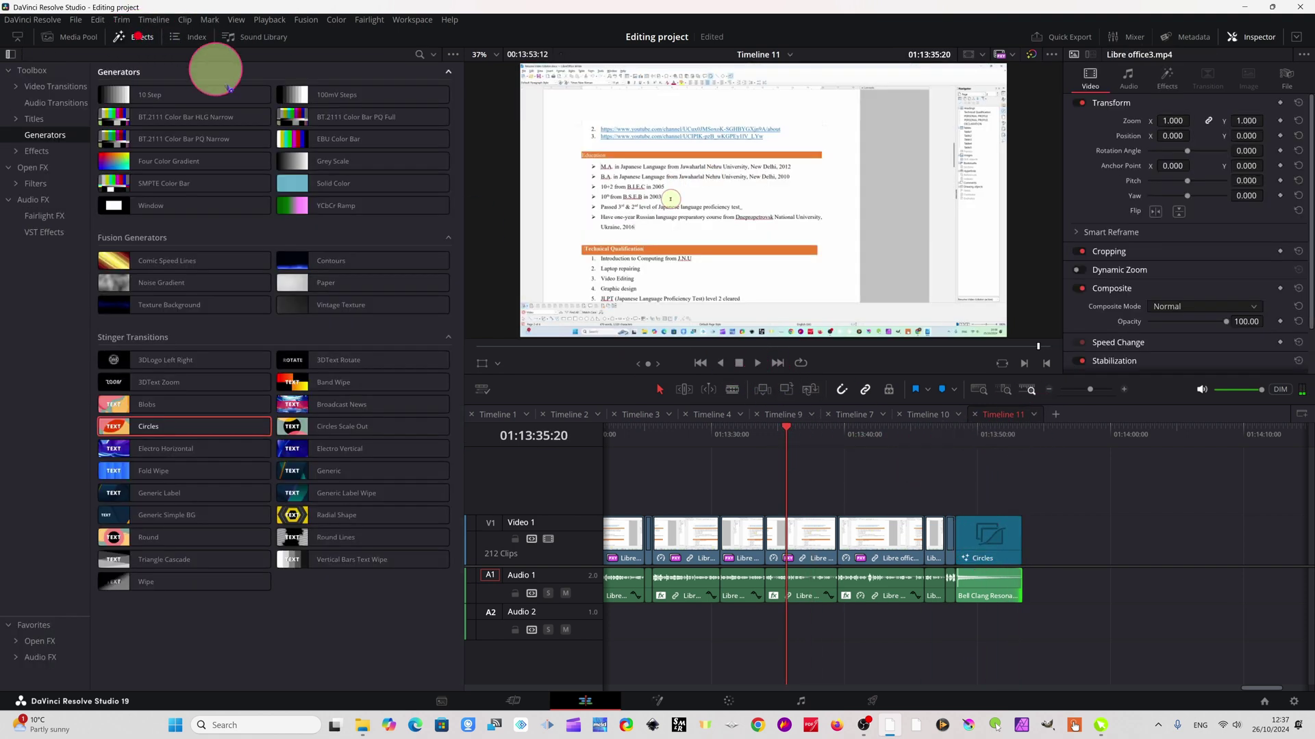
click(788, 428)
drag(789, 431, 914, 442)
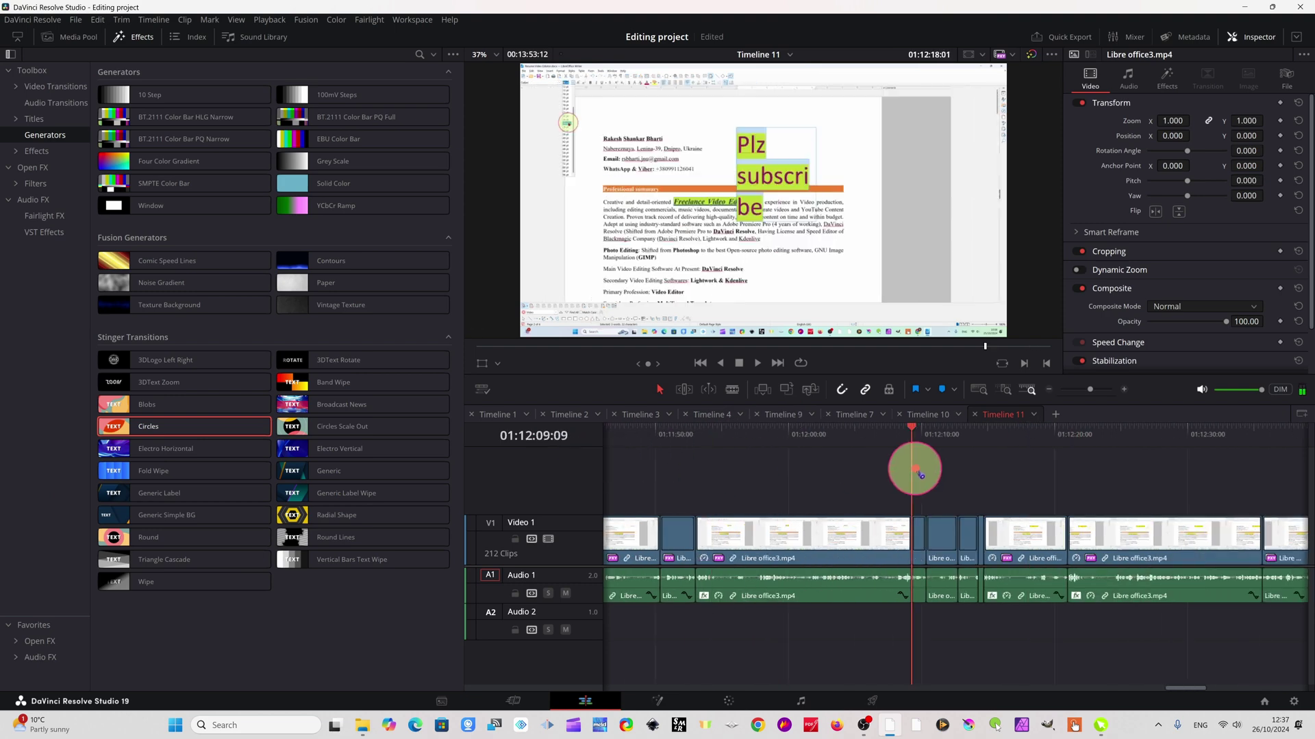
Switch to Timeline 1 and scrub over its opening Band Wipe title to examine the stinger
click(494, 414)
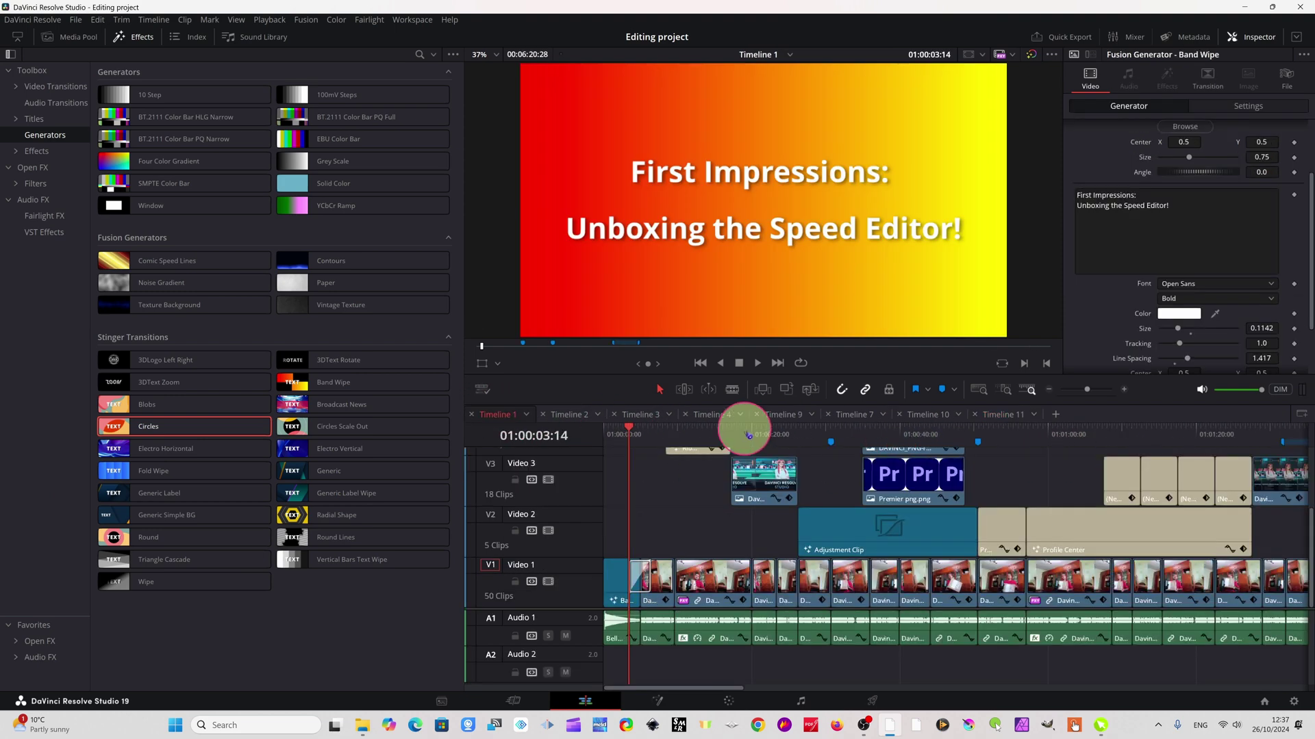
mouse_move(635, 441)
mouse_down()
mouse_move(609, 439)
mouse_move(625, 439)
mouse_up()
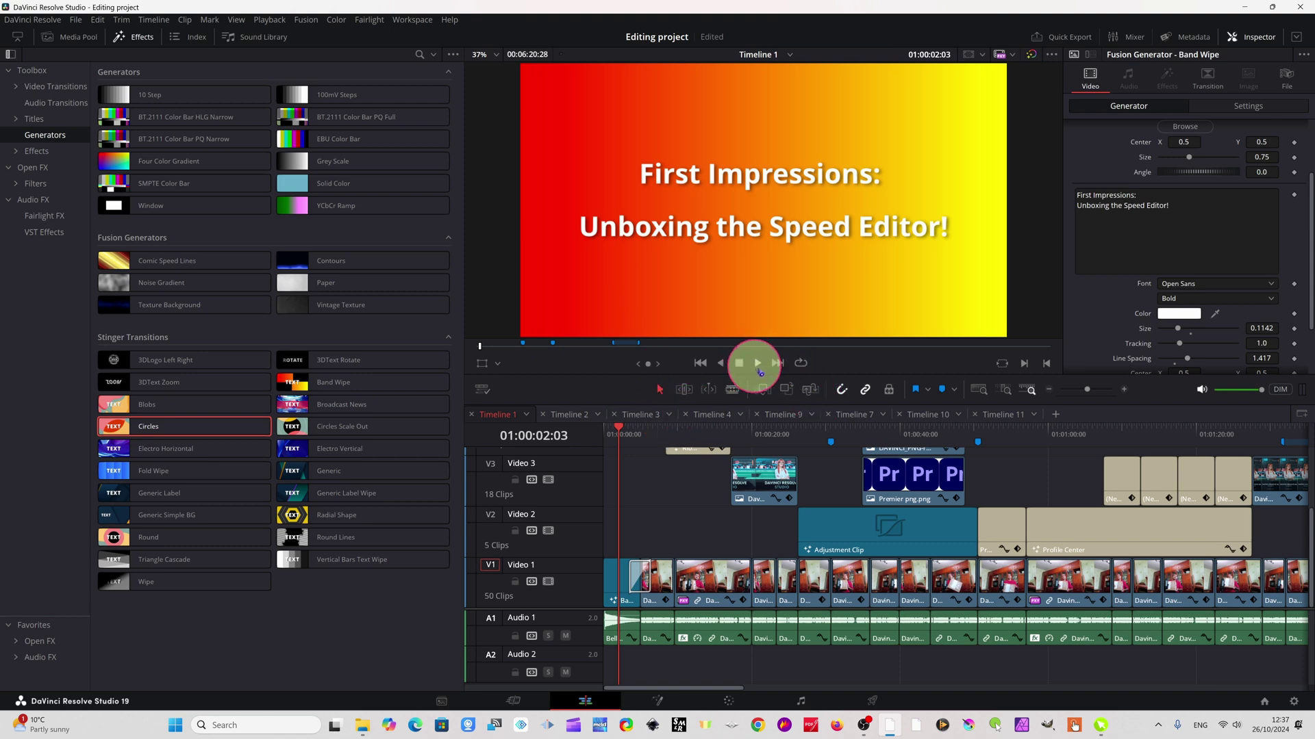
mouse_move(619, 437)
mouse_down()
mouse_move(602, 431)
mouse_move(622, 438)
mouse_up()
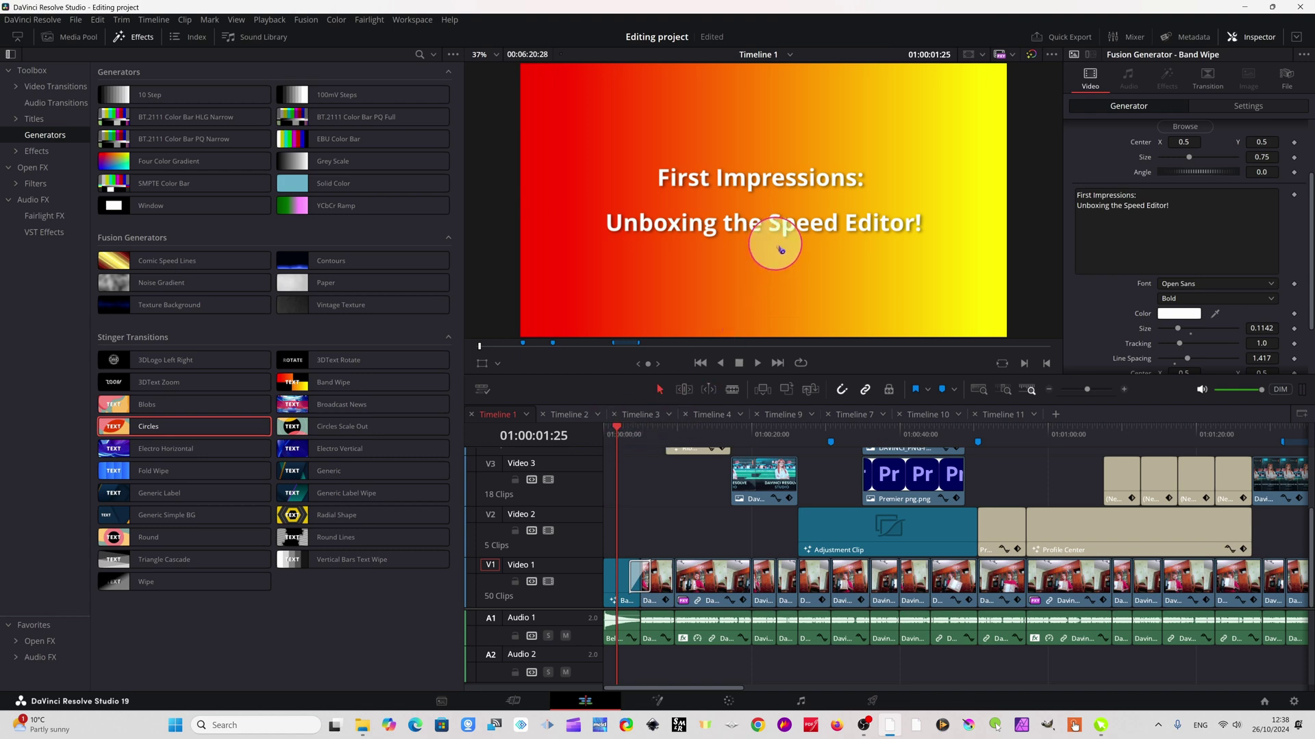
drag(610, 429, 624, 451)
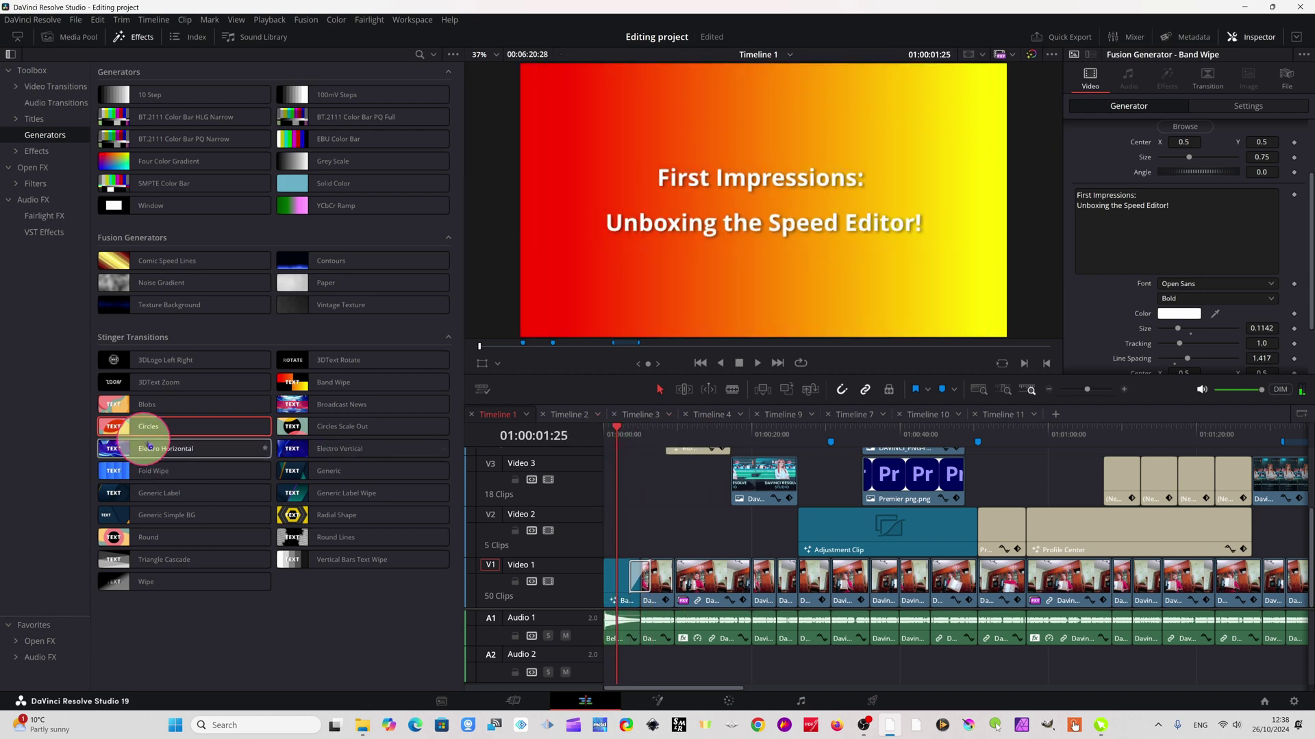
mouse_move(318, 383)
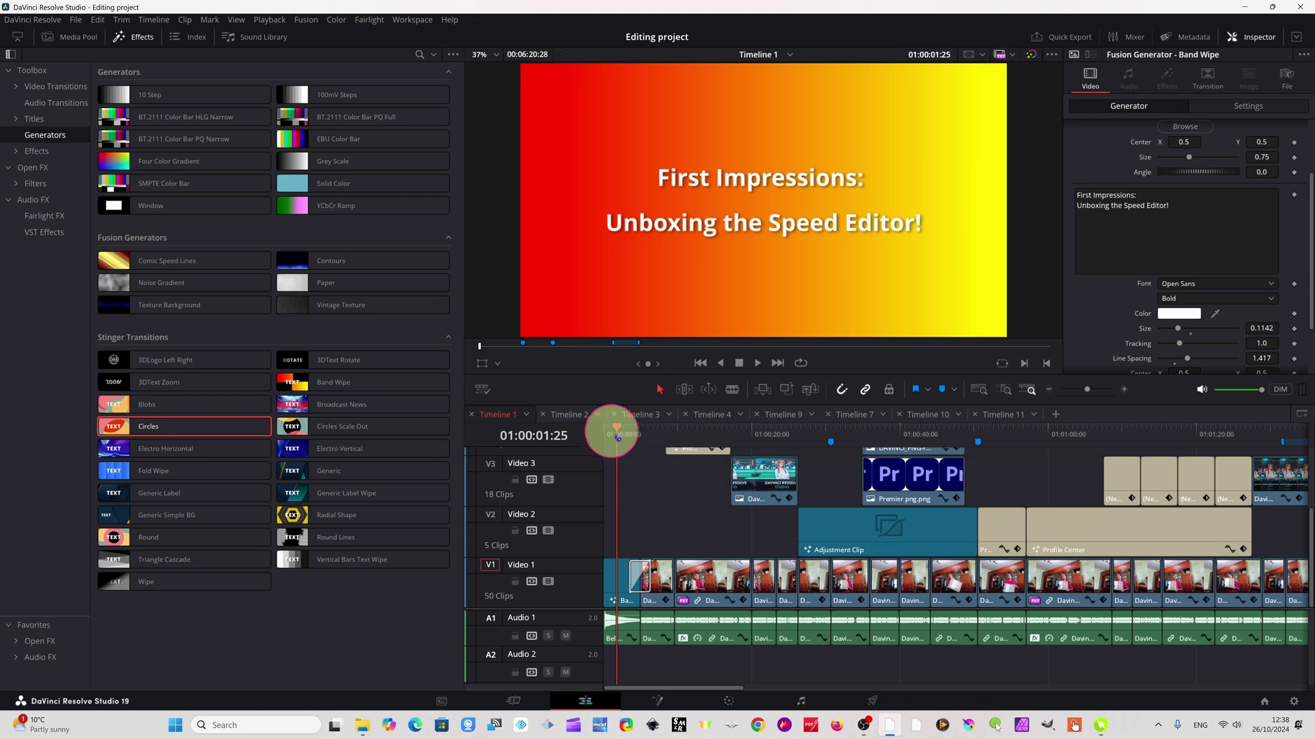
Play Timeline 1 from the start to review the Band Wipe stinger in context, and replay its opening
drag(610, 431, 601, 431)
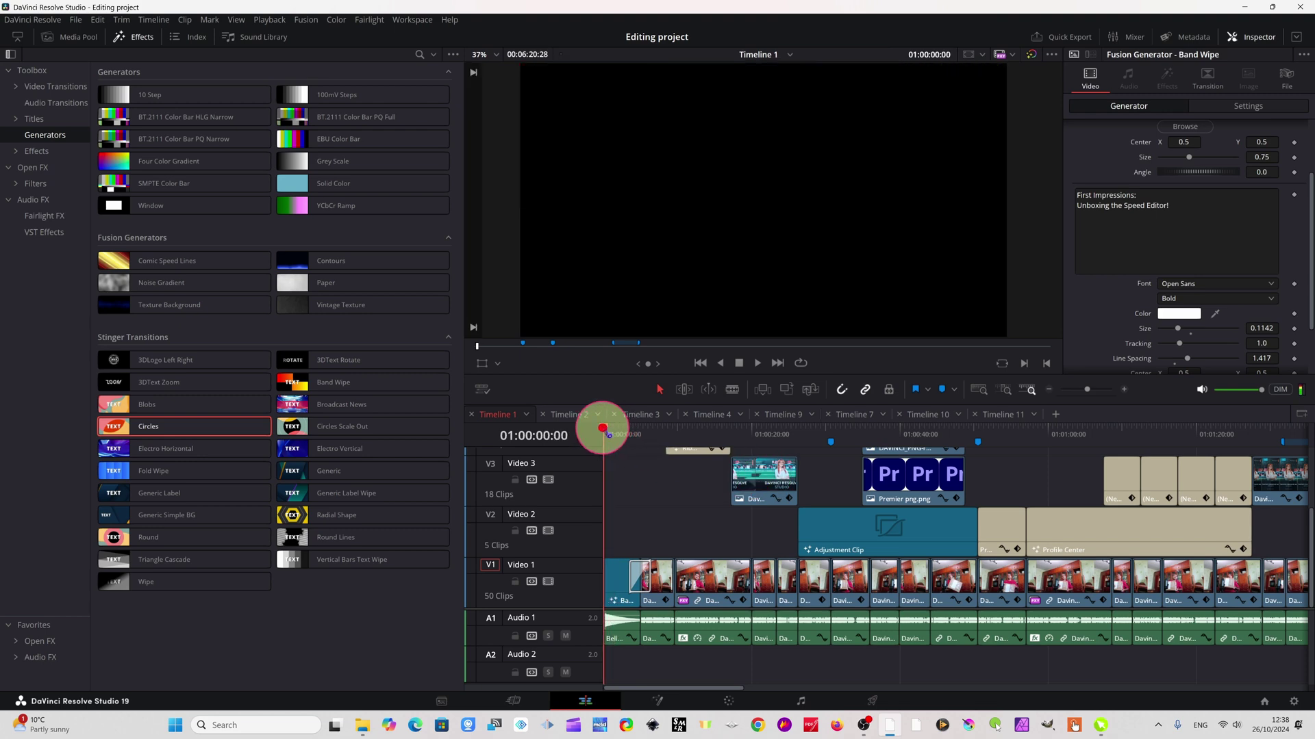
click(758, 363)
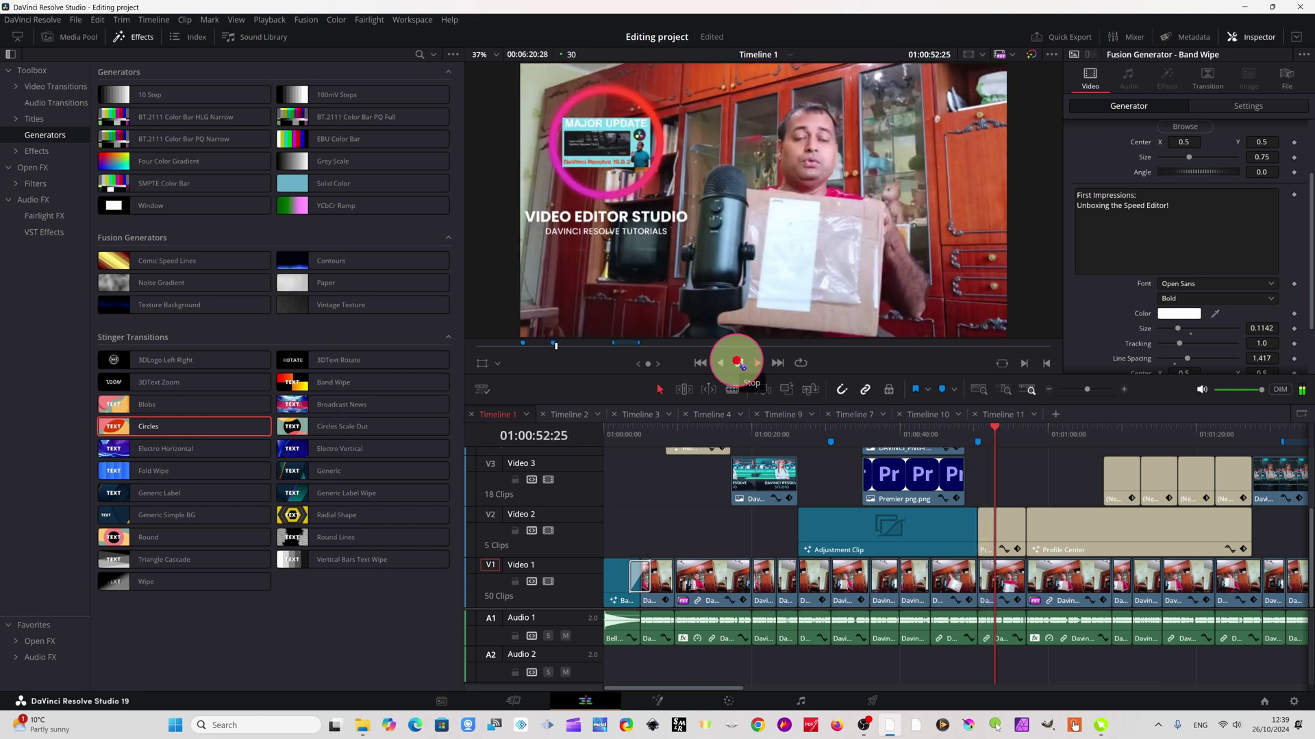
click(738, 362)
drag(995, 425, 602, 426)
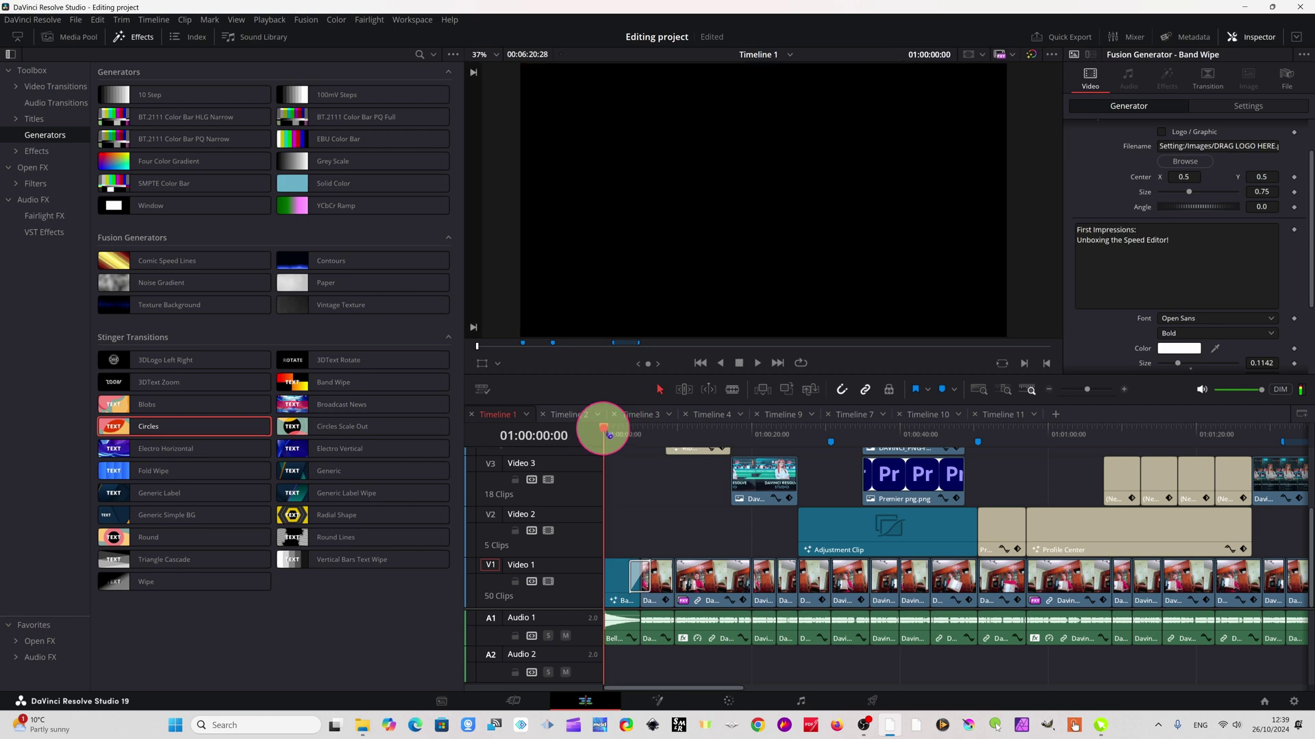
click(757, 363)
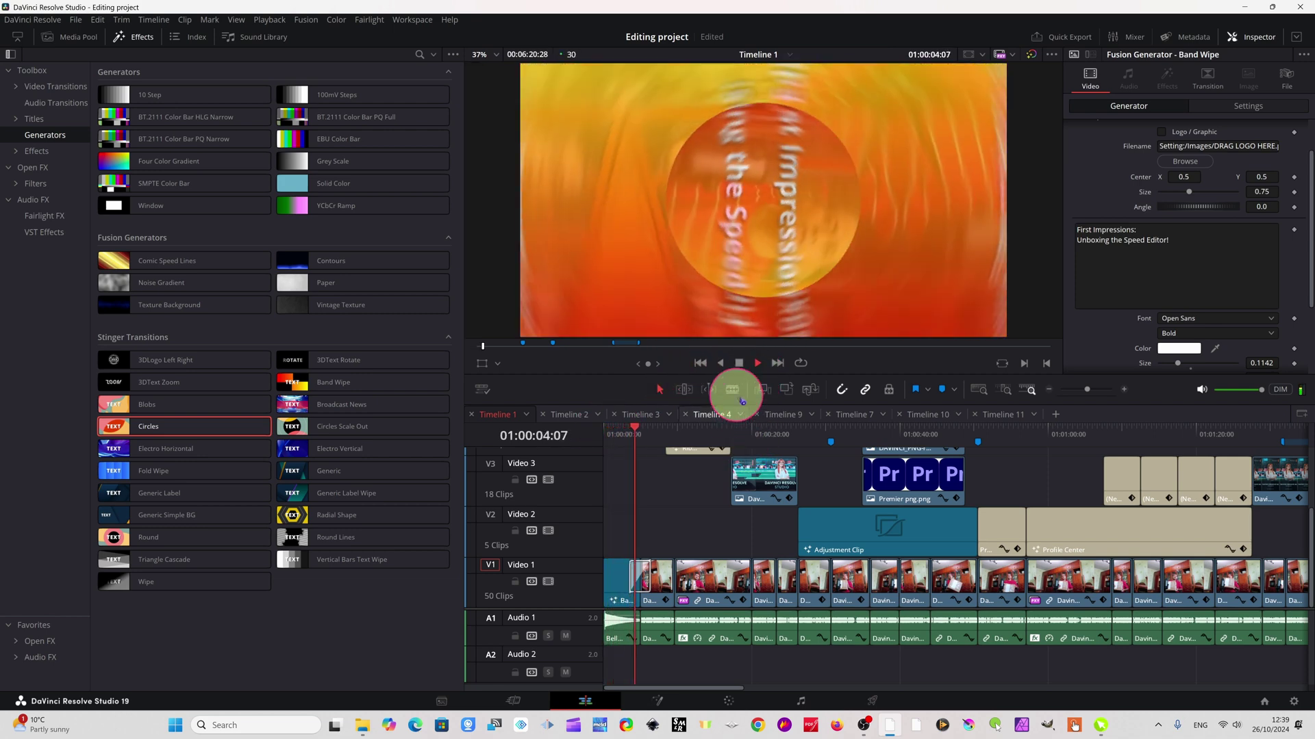
Stop playback, return to the opening title at about 01:00:02:17 and select the Band Wipe clip
click(737, 363)
drag(648, 431, 622, 432)
click(627, 584)
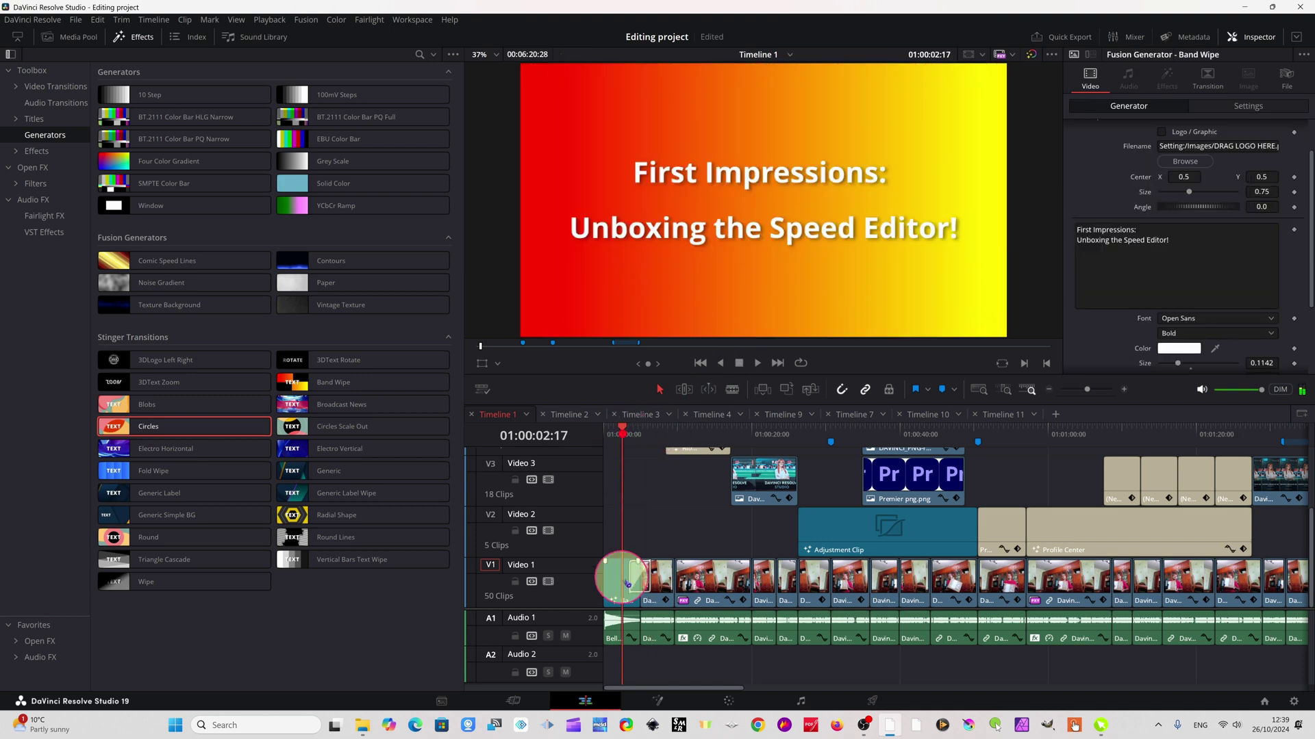
Add a few test letters after "Unboxing the Speed Editor!" in the Band Wipe text and delete them again
click(1177, 240)
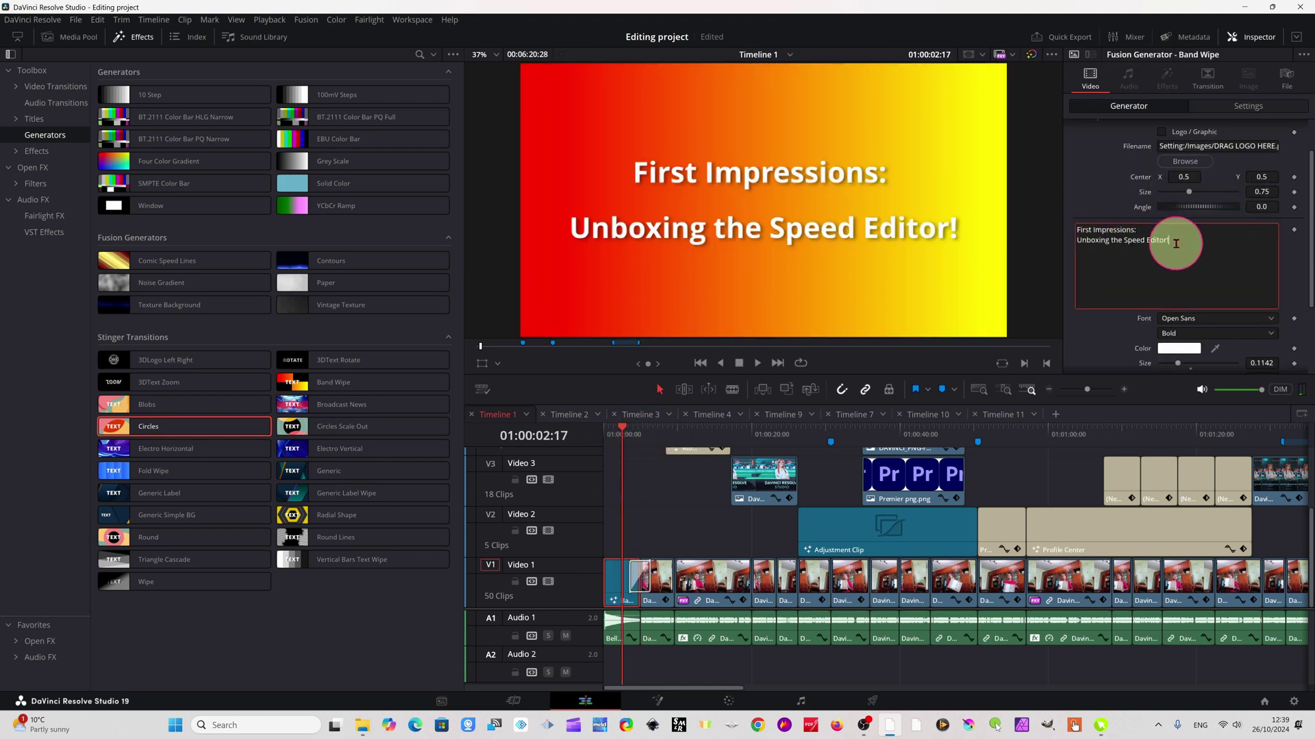
text(hjhjl)
key(BackSpace)
key(BackSpace)
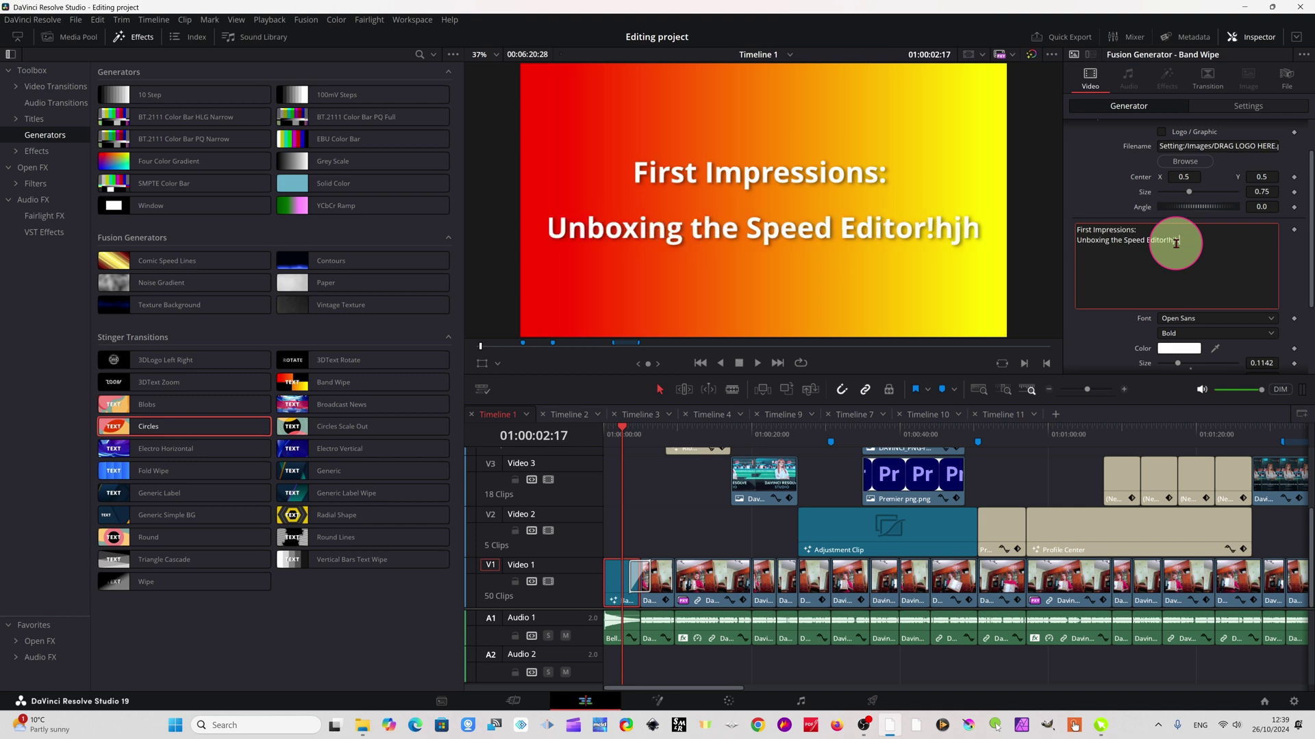
key(BackSpace)
key(BackSpace)
key(BackSpace)
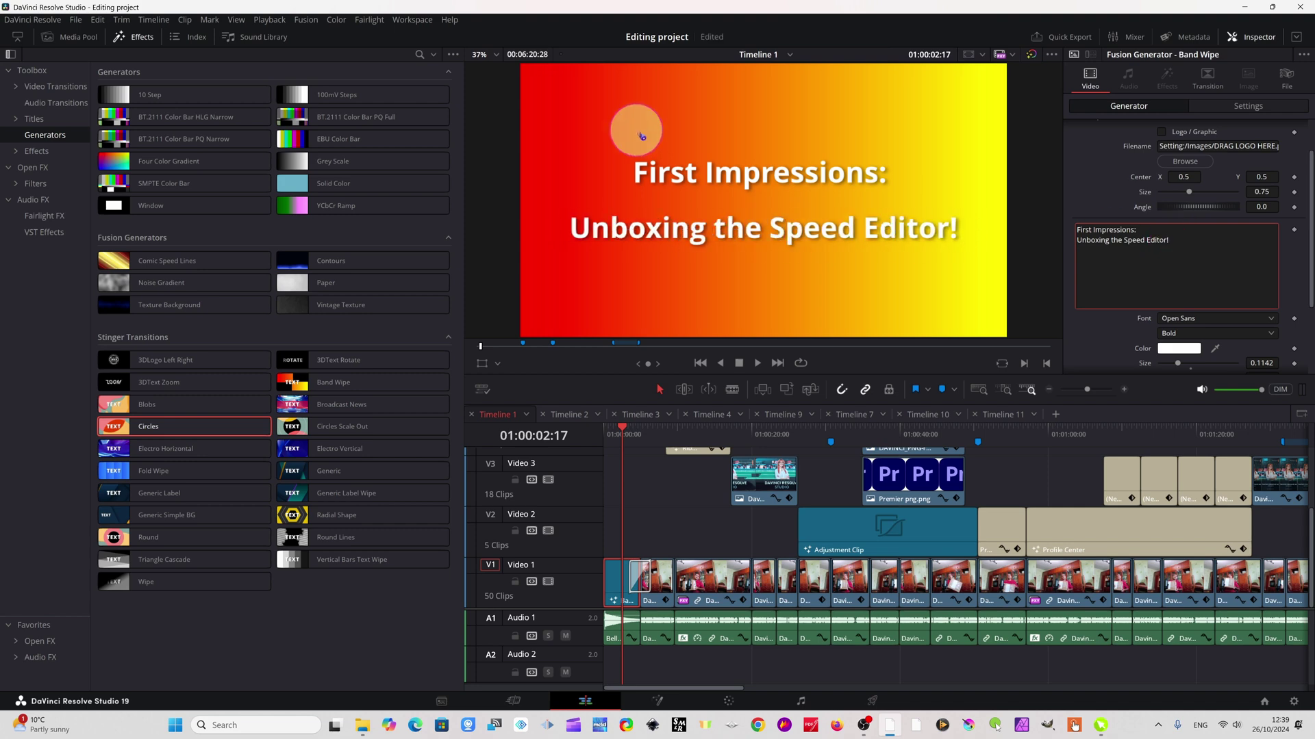
Look at the colour choices for the Band Wipe text and scrub Timeline 1 ahead to about 01:00:39:28
scroll(1133, 355, down, 2)
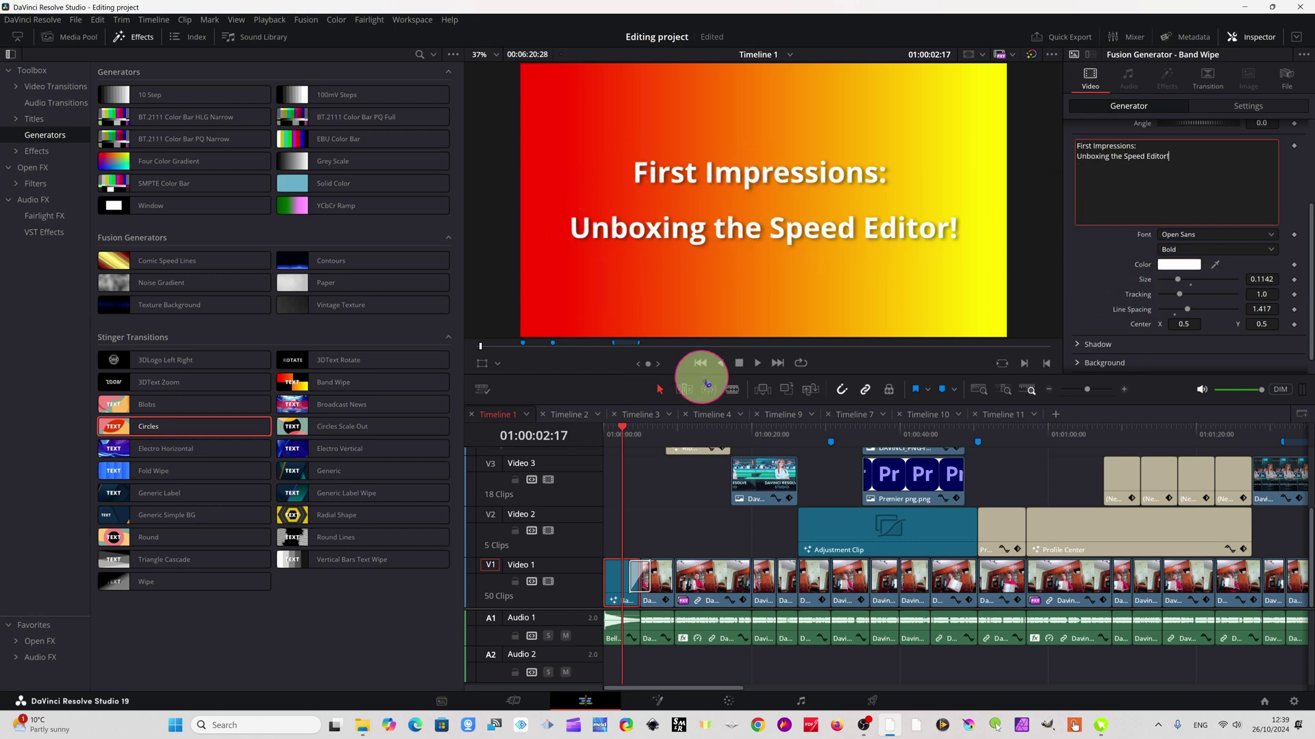
click(1178, 265)
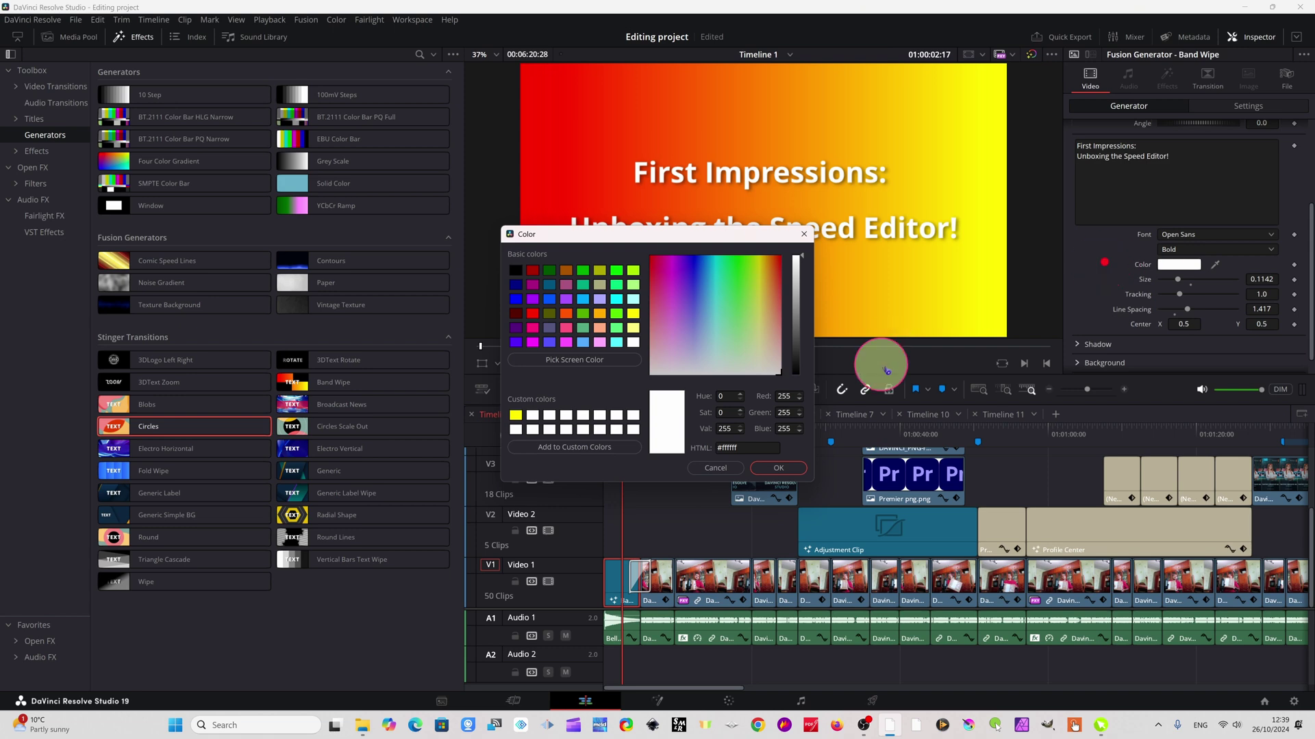
click(774, 468)
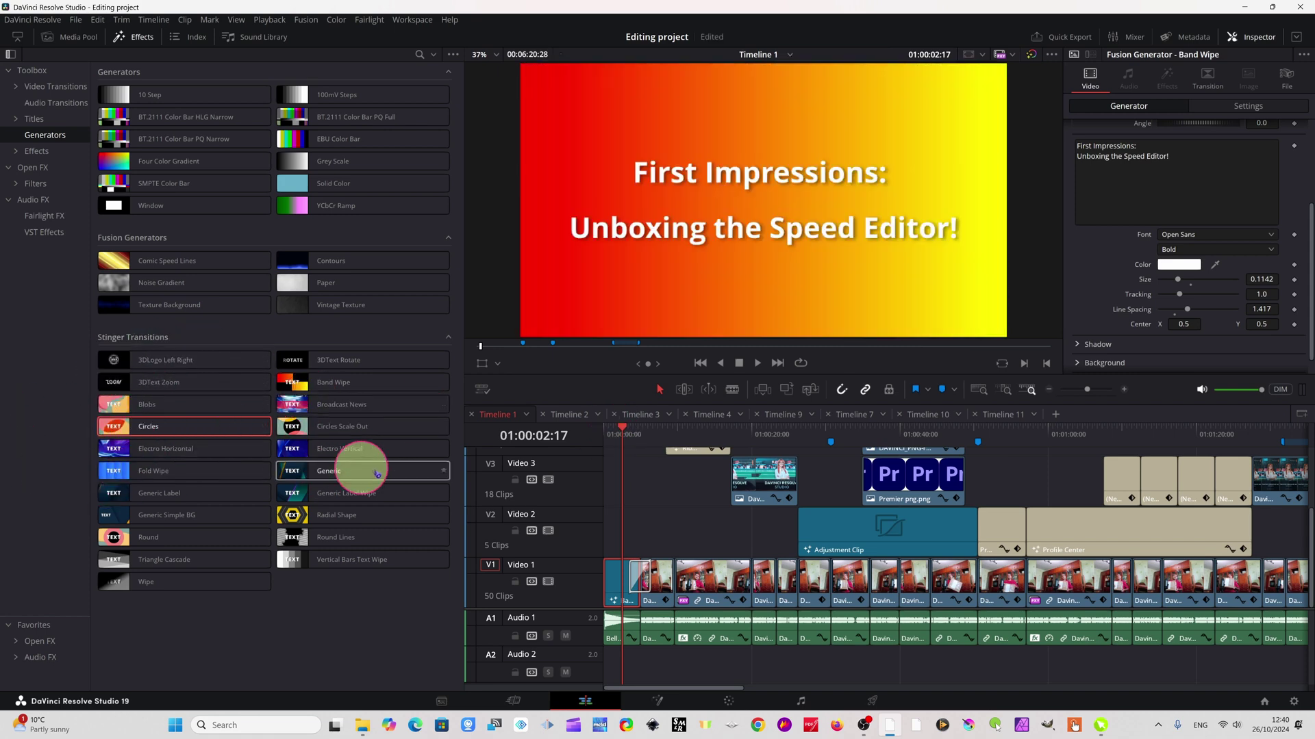
drag(620, 427, 899, 496)
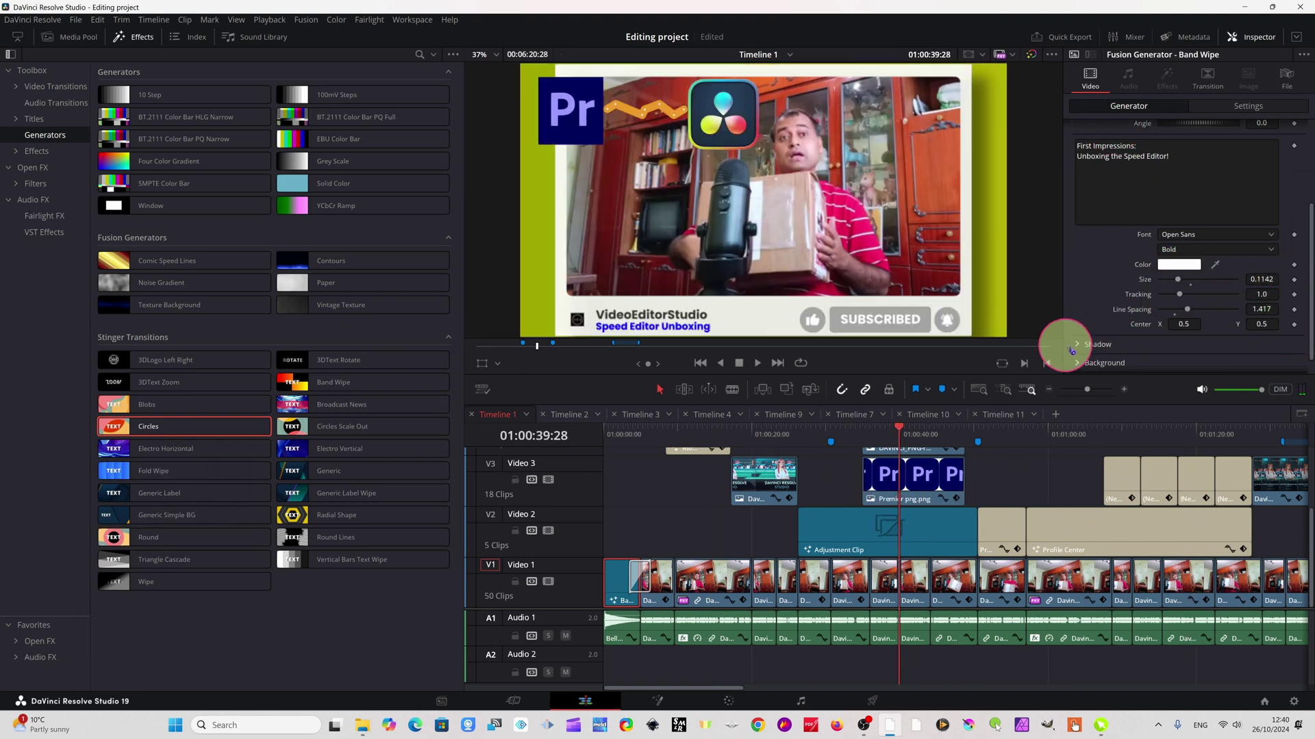
Expand the Band Wipe text's shadow settings and adjust them to a horizontal offset of 0.505 and a red value of 0.252
click(1076, 344)
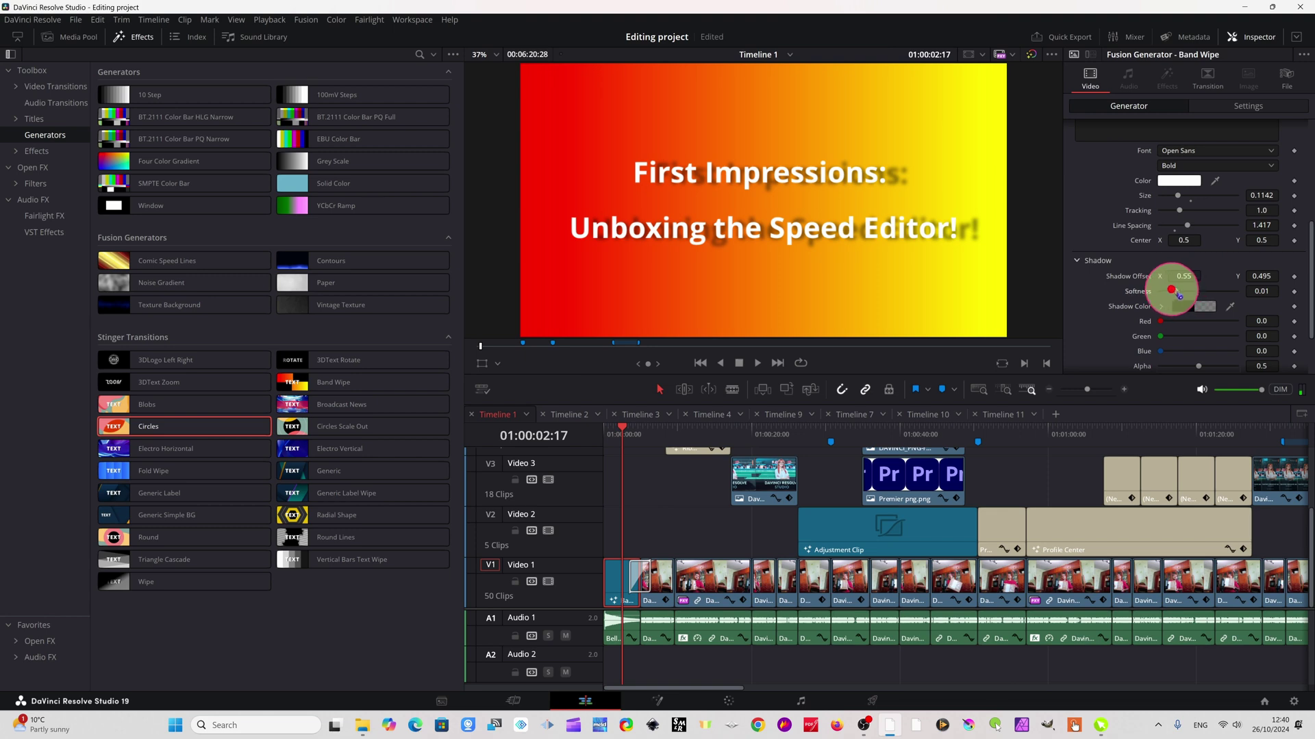
mouse_move(1191, 295)
mouse_down()
mouse_move(1157, 296)
mouse_move(1294, 284)
mouse_move(1176, 292)
mouse_up()
drag(1177, 295, 1177, 323)
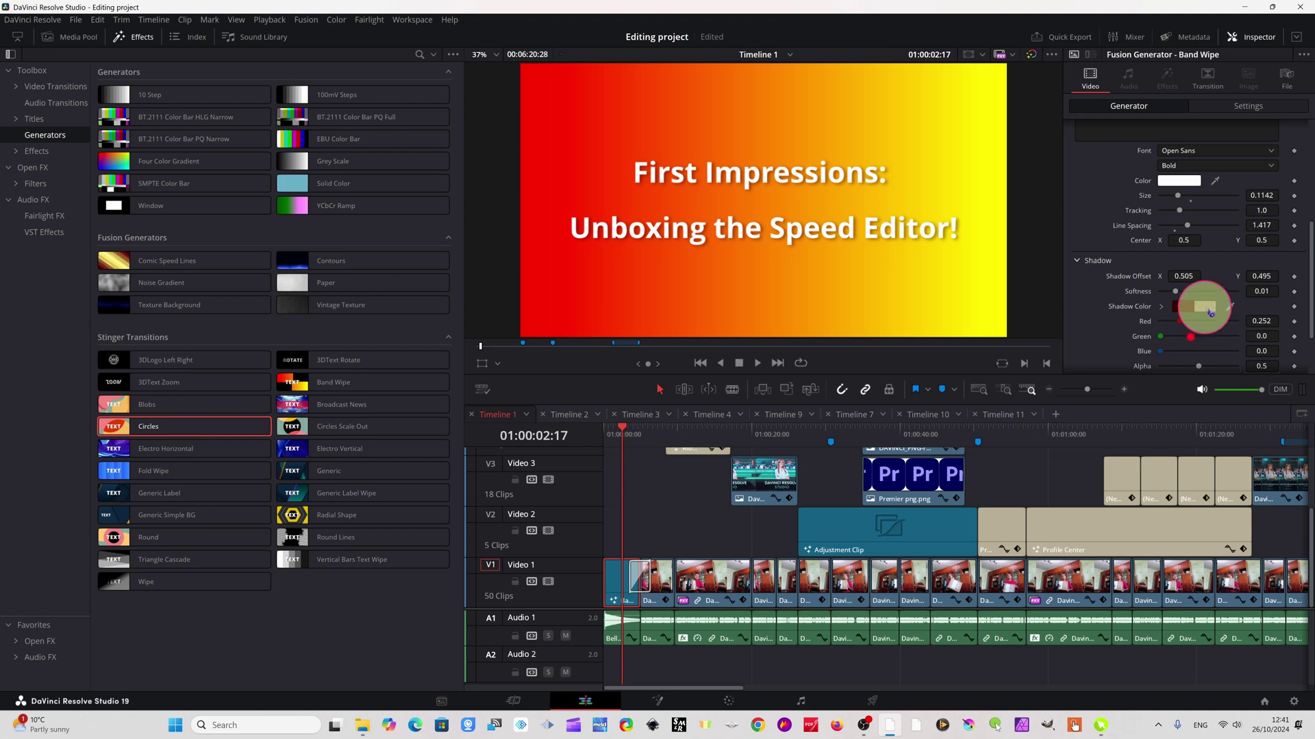
Try dark green, #55aa00, #aaff00 and #55ffff as the Band Wipe text's shadow colour, and discard the change
click(1211, 312)
drag(761, 292, 744, 299)
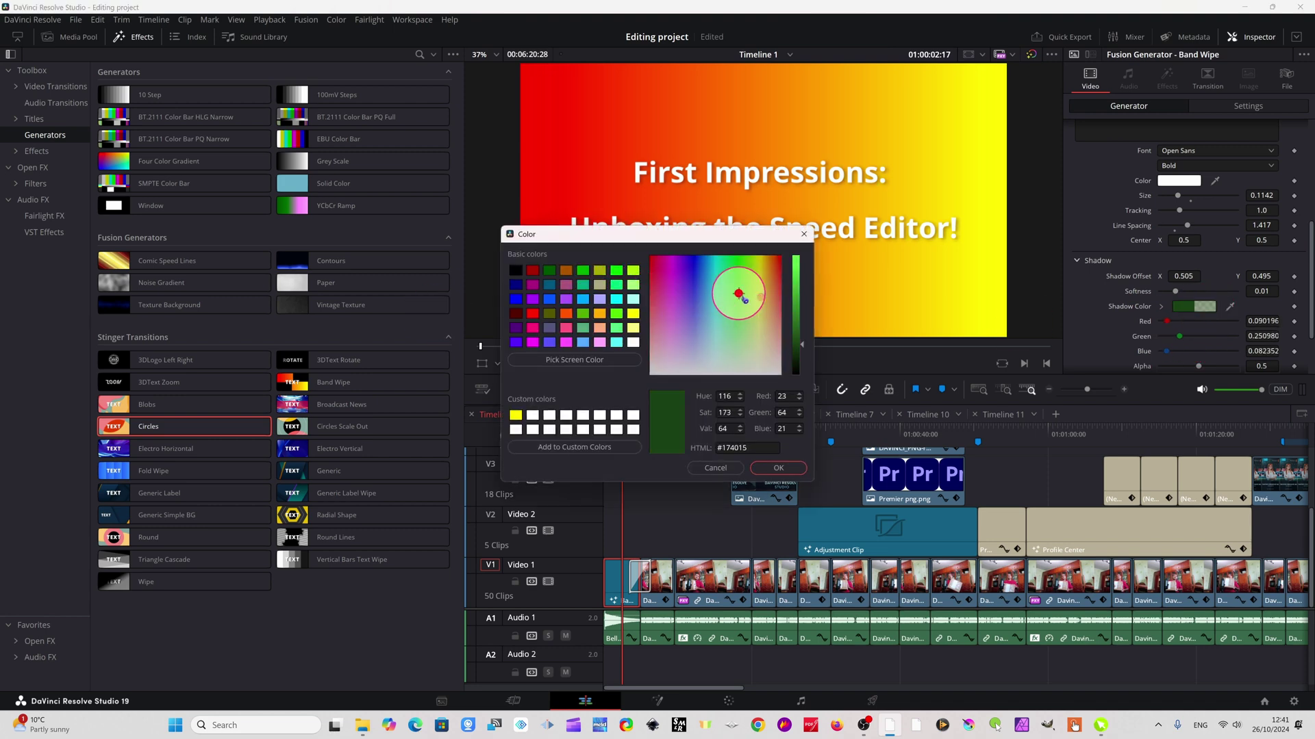
click(584, 314)
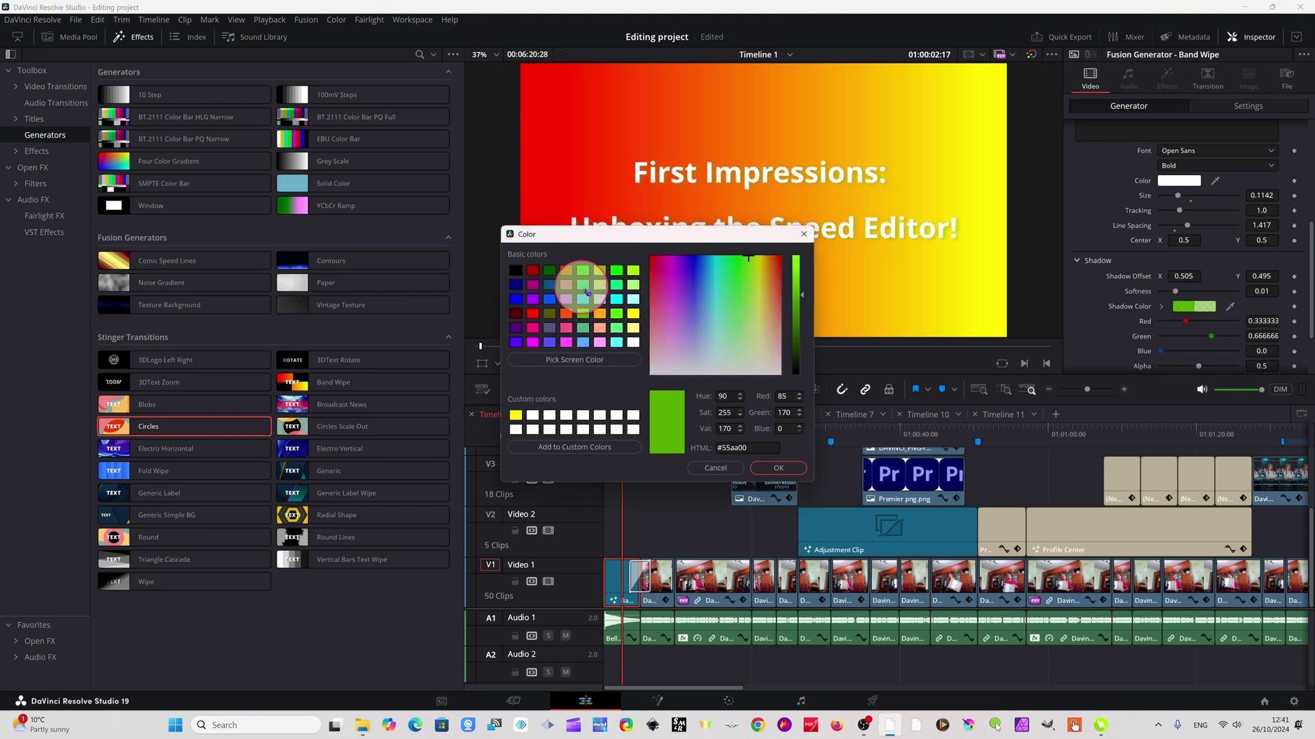
click(633, 271)
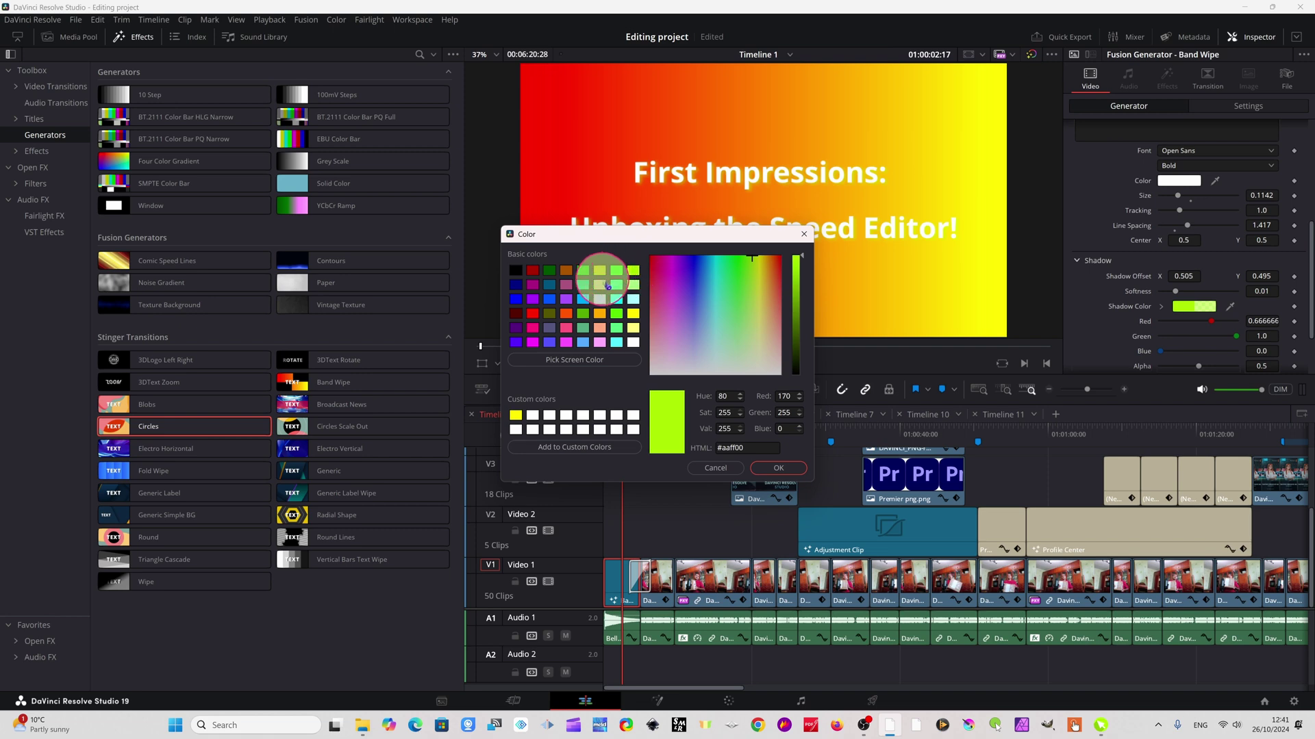
click(616, 342)
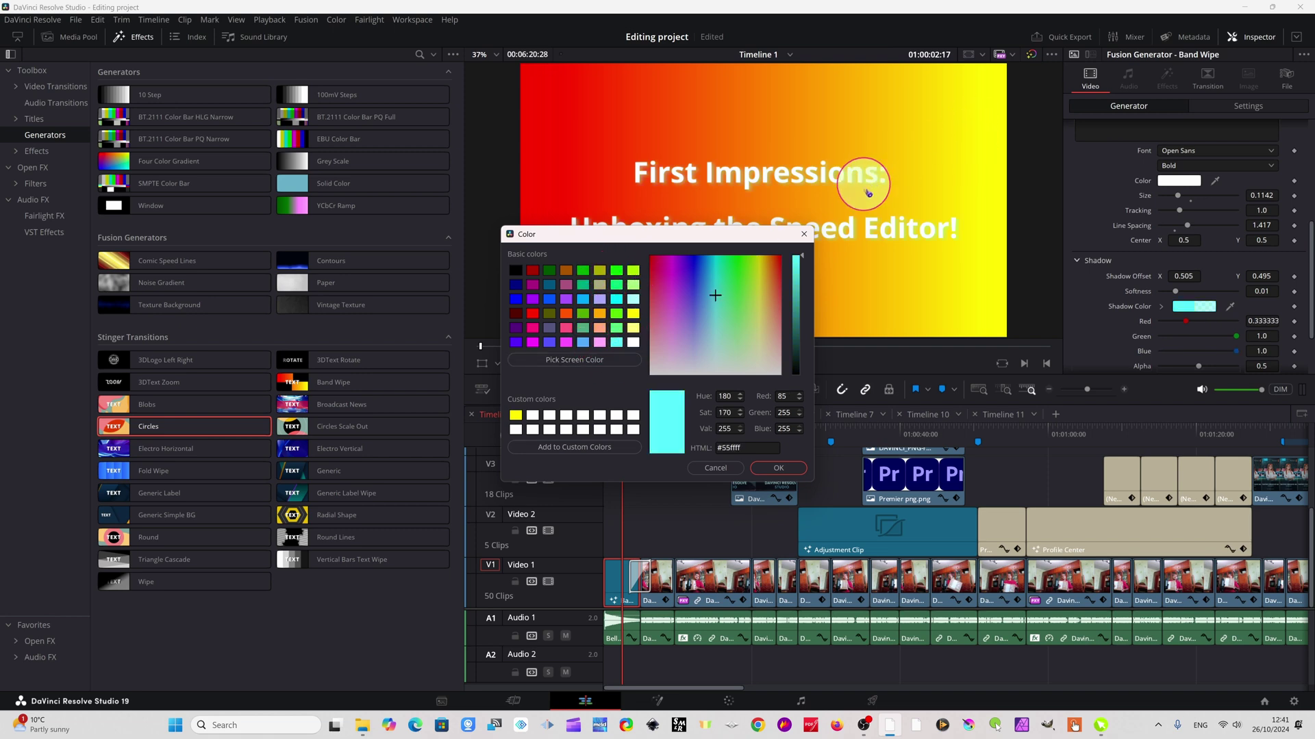
click(803, 236)
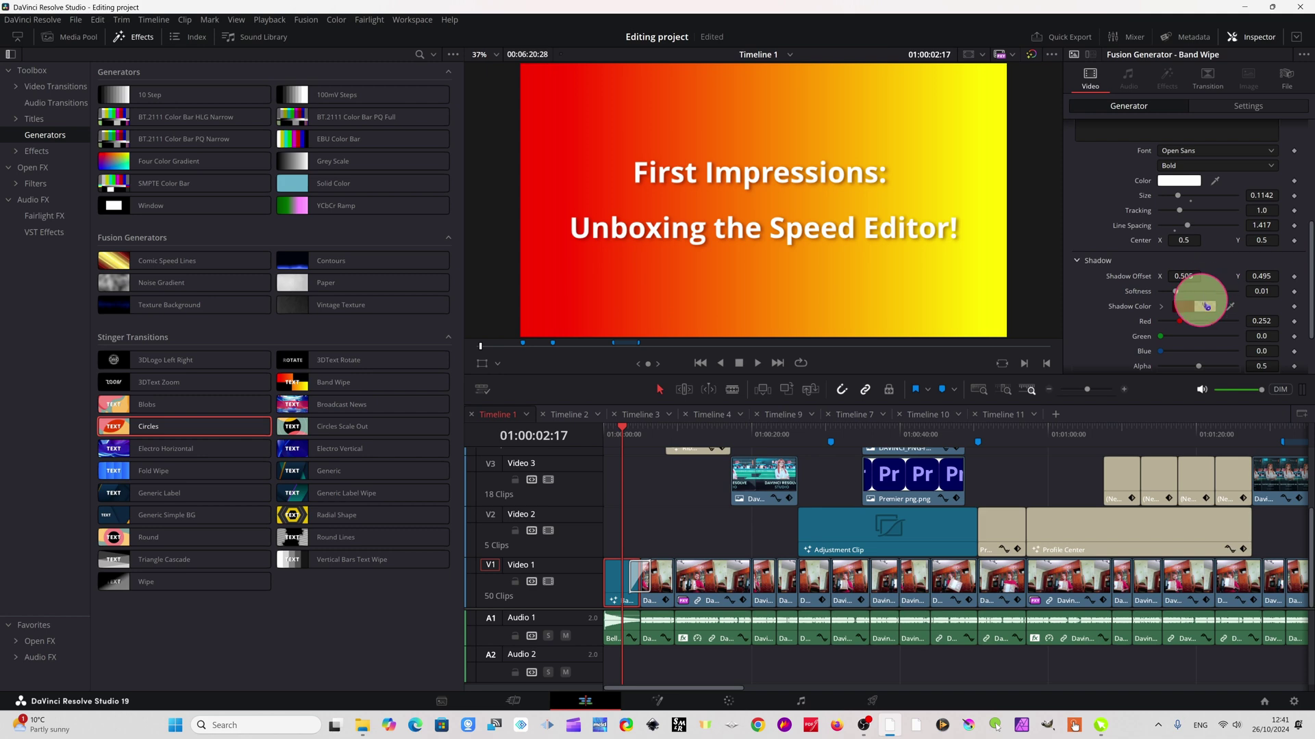
Change the Band Wipe text colour to light green #43ff9b
scroll(1206, 306, up, 3)
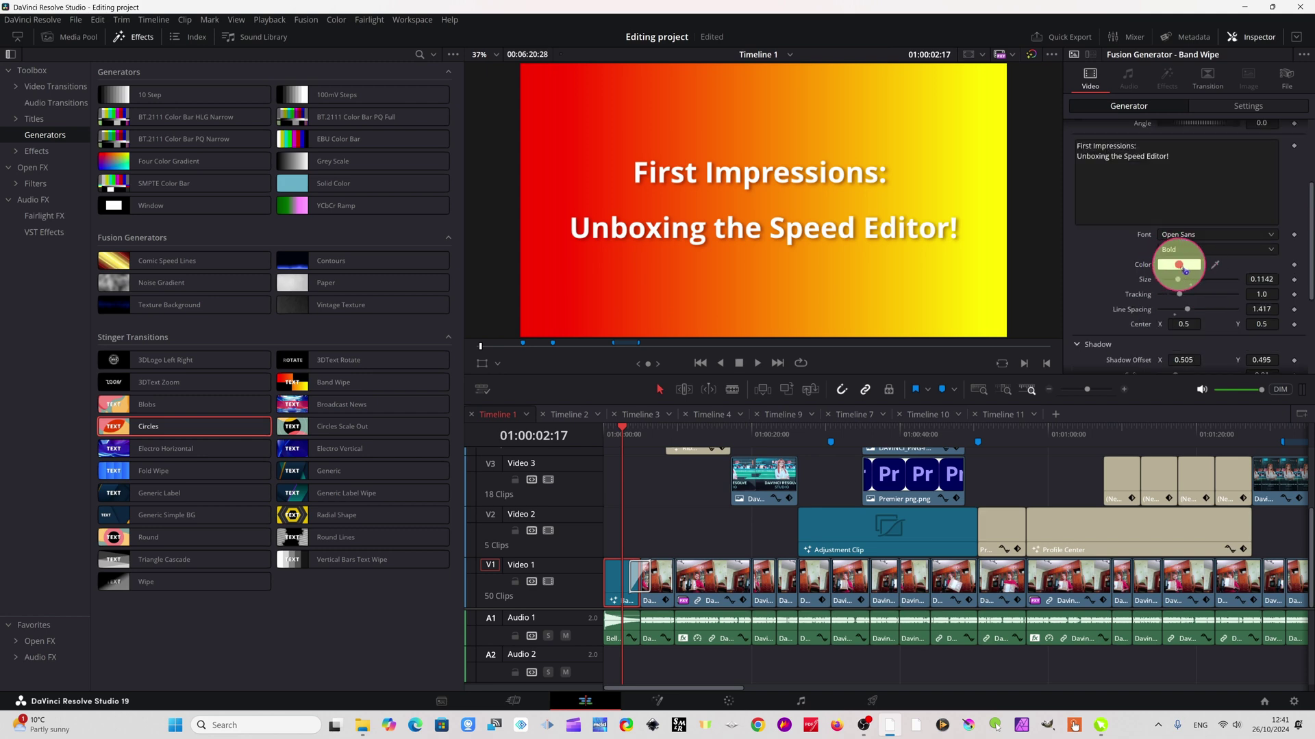
click(1179, 265)
click(666, 285)
click(733, 287)
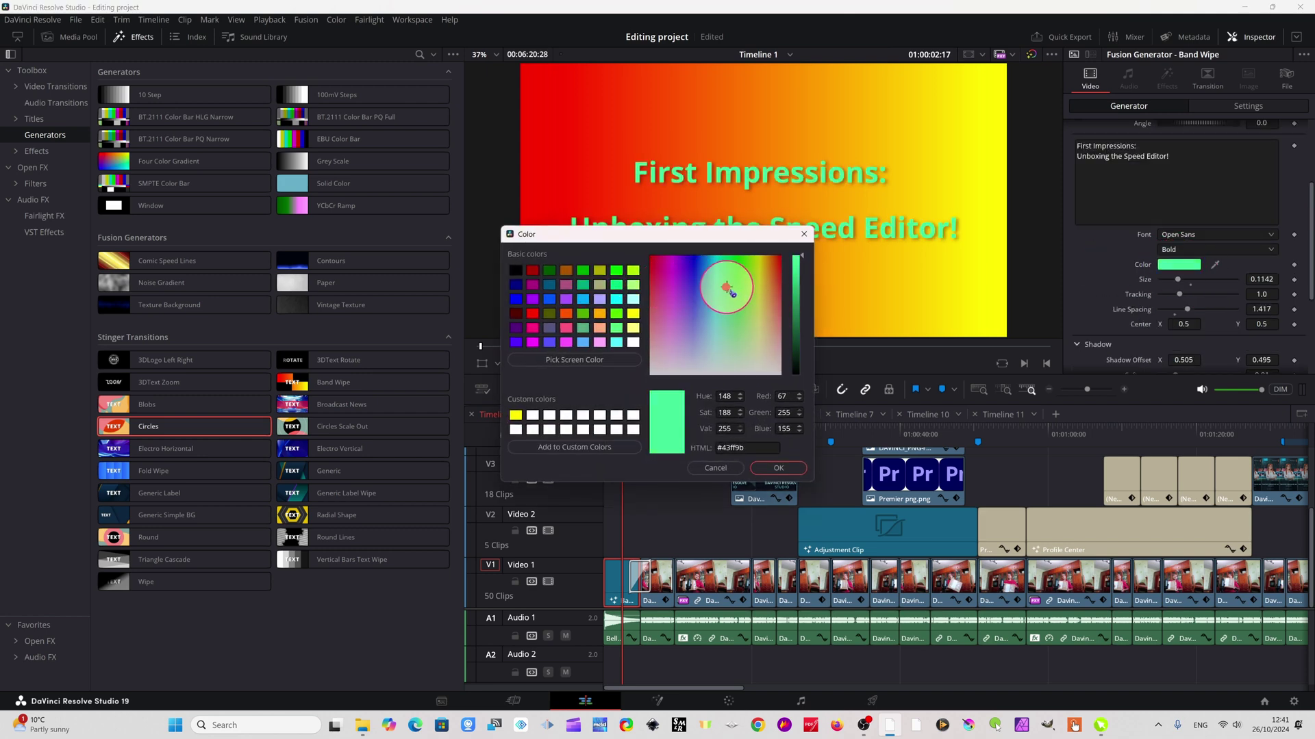
click(771, 468)
Expand the Band Wipe's background settings and examine the image, type and gradient options
scroll(1217, 322, down, 3)
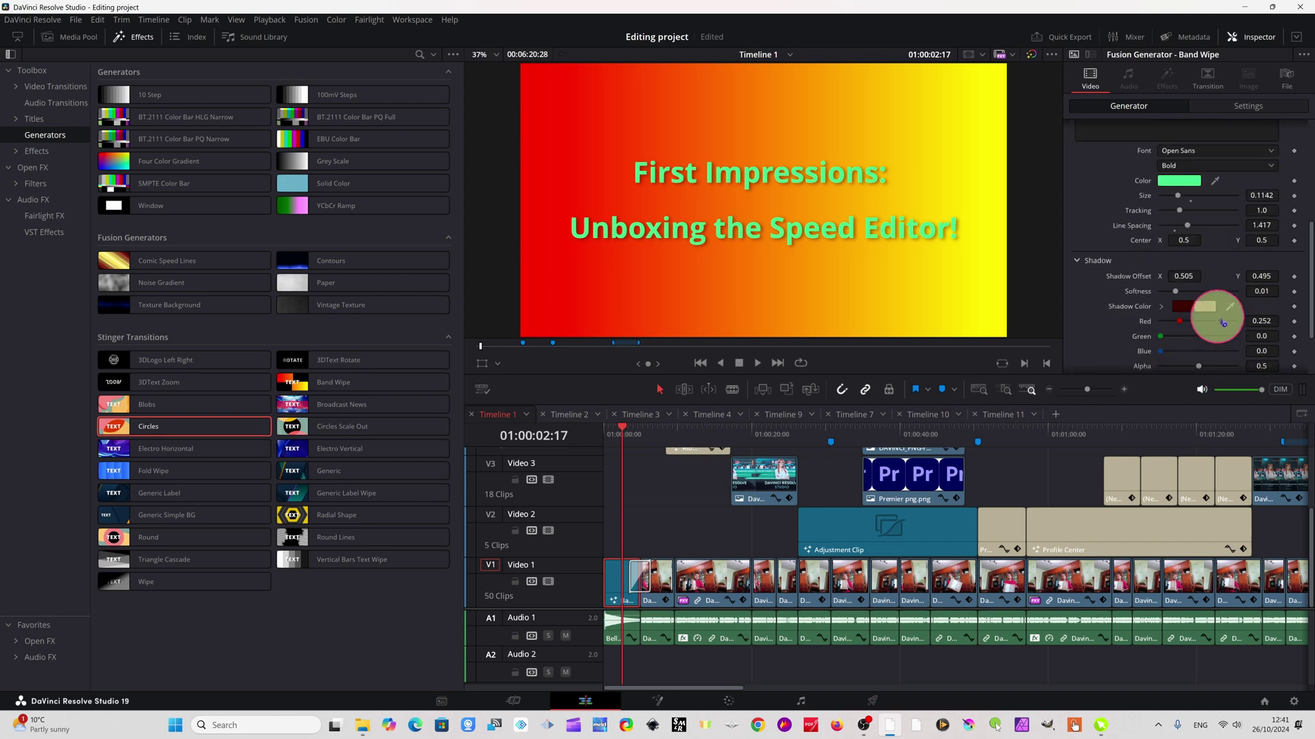
scroll(1223, 322, down, 3)
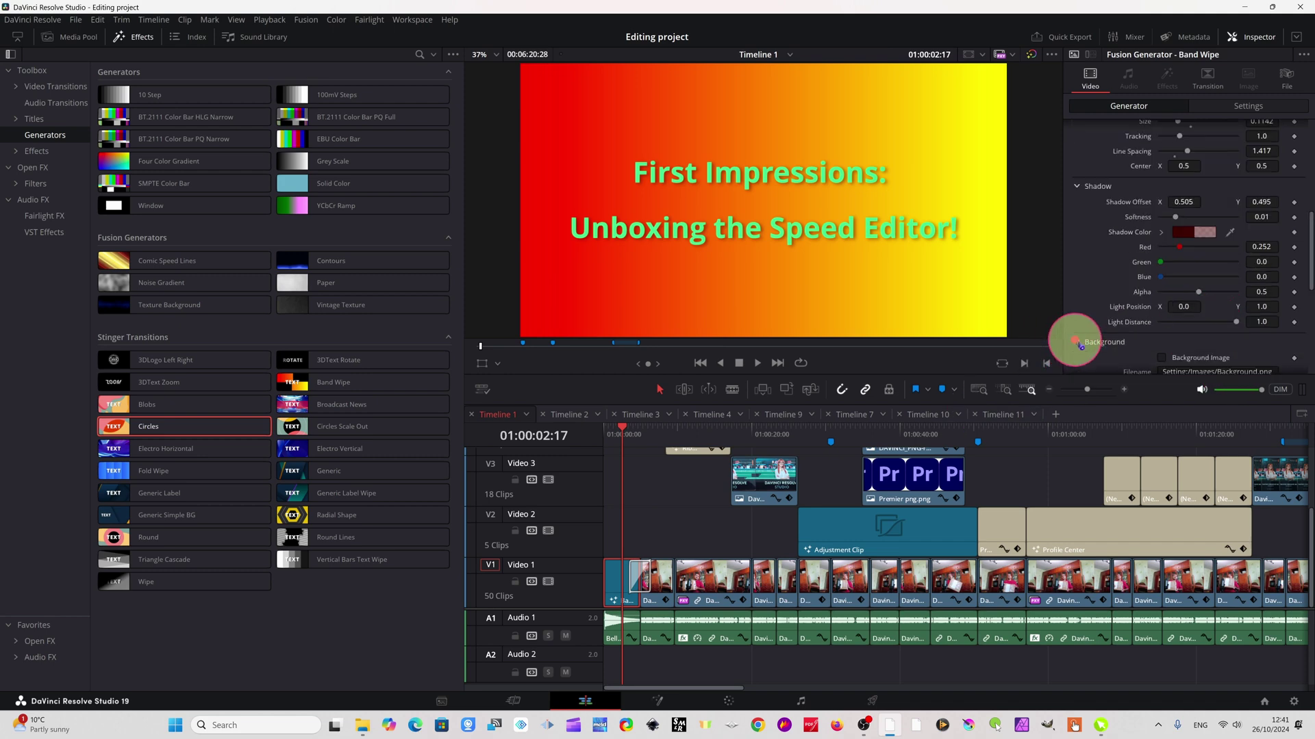
scroll(1077, 345, down, 6)
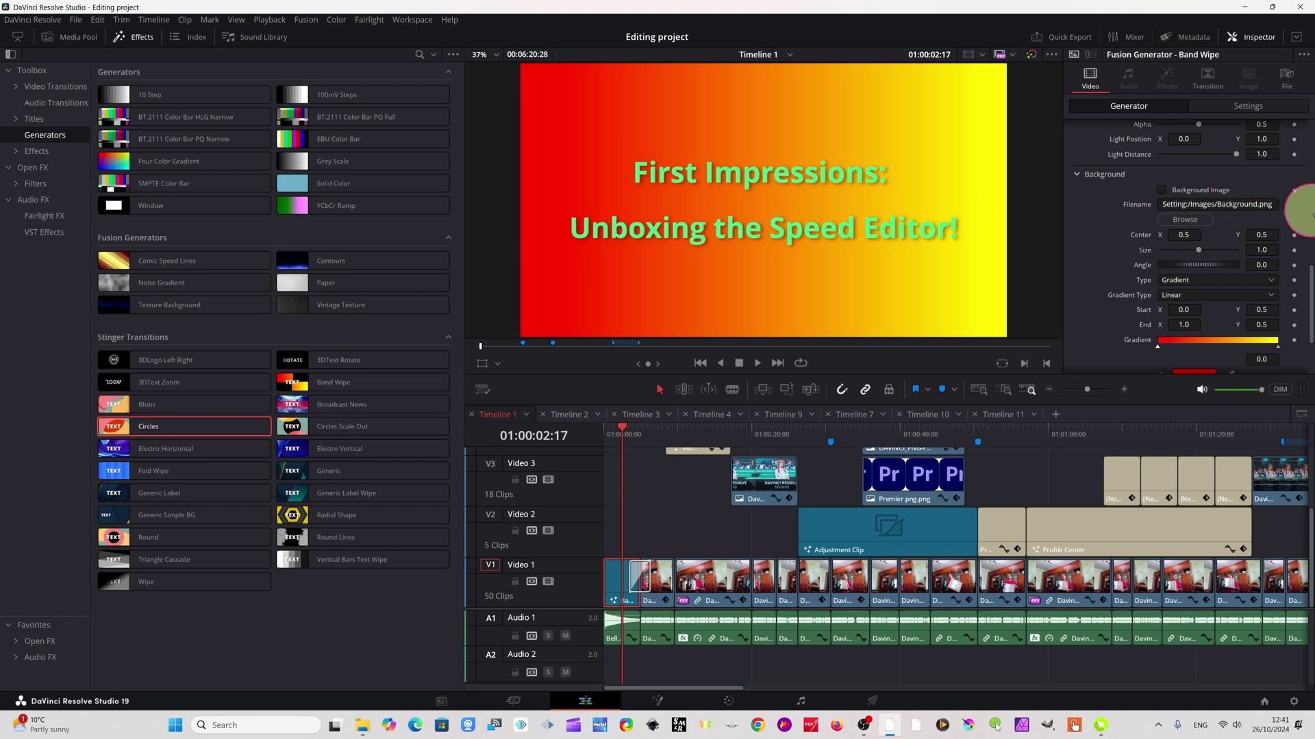
Load DAVINCI_PNG-removebg-preview as the Band Wipe's logo image and enable Logo / Graphic
click(1192, 223)
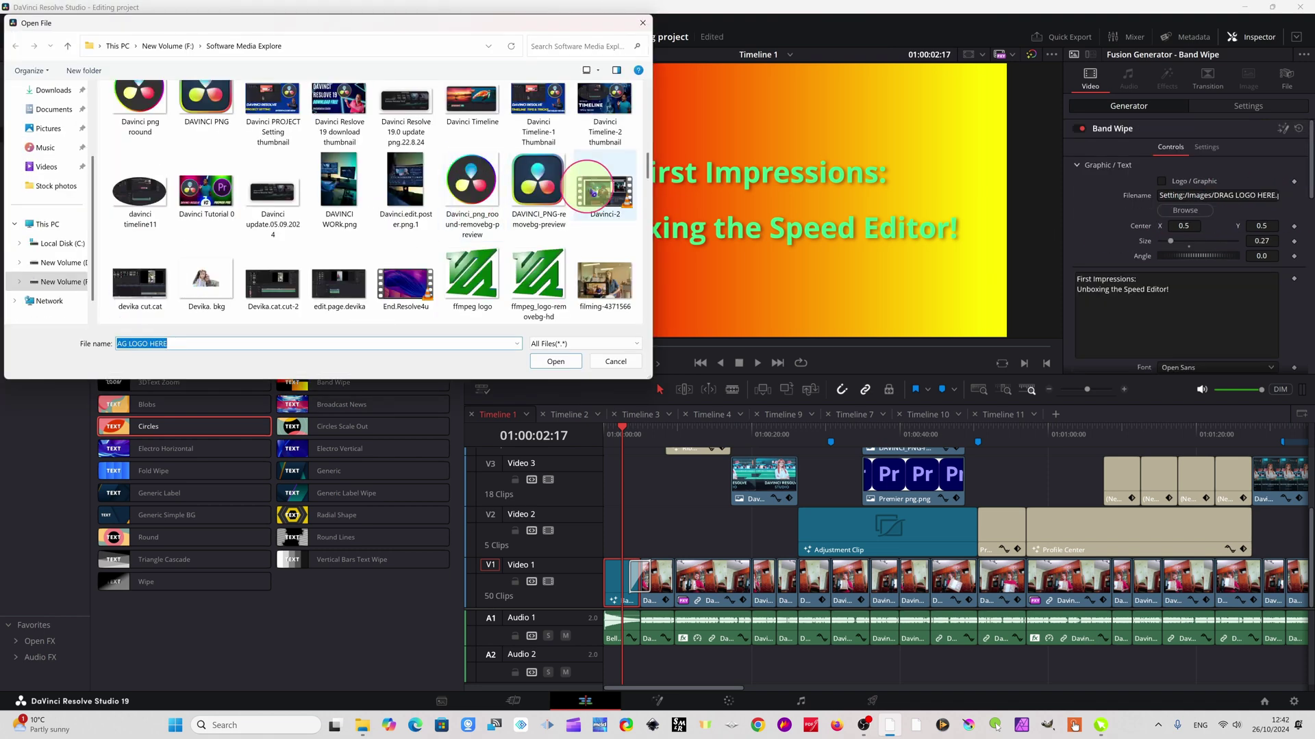
click(531, 180)
click(552, 361)
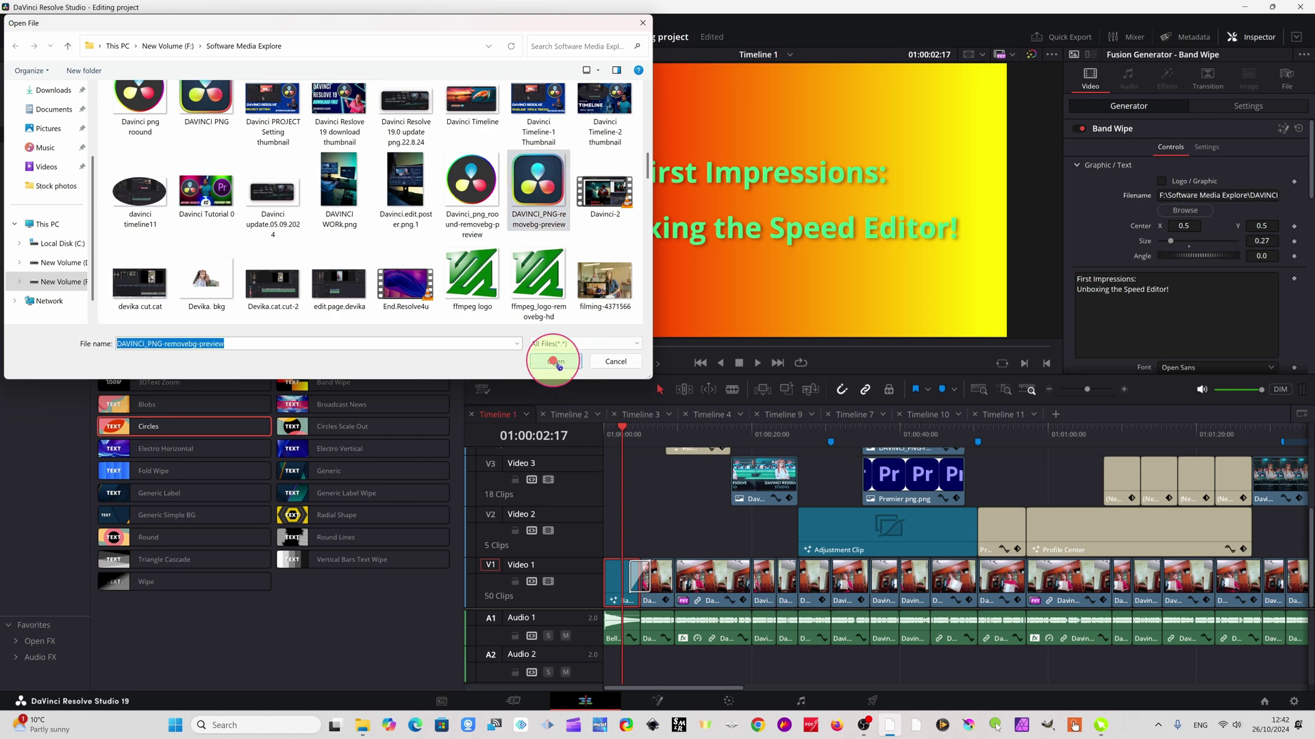
click(1162, 181)
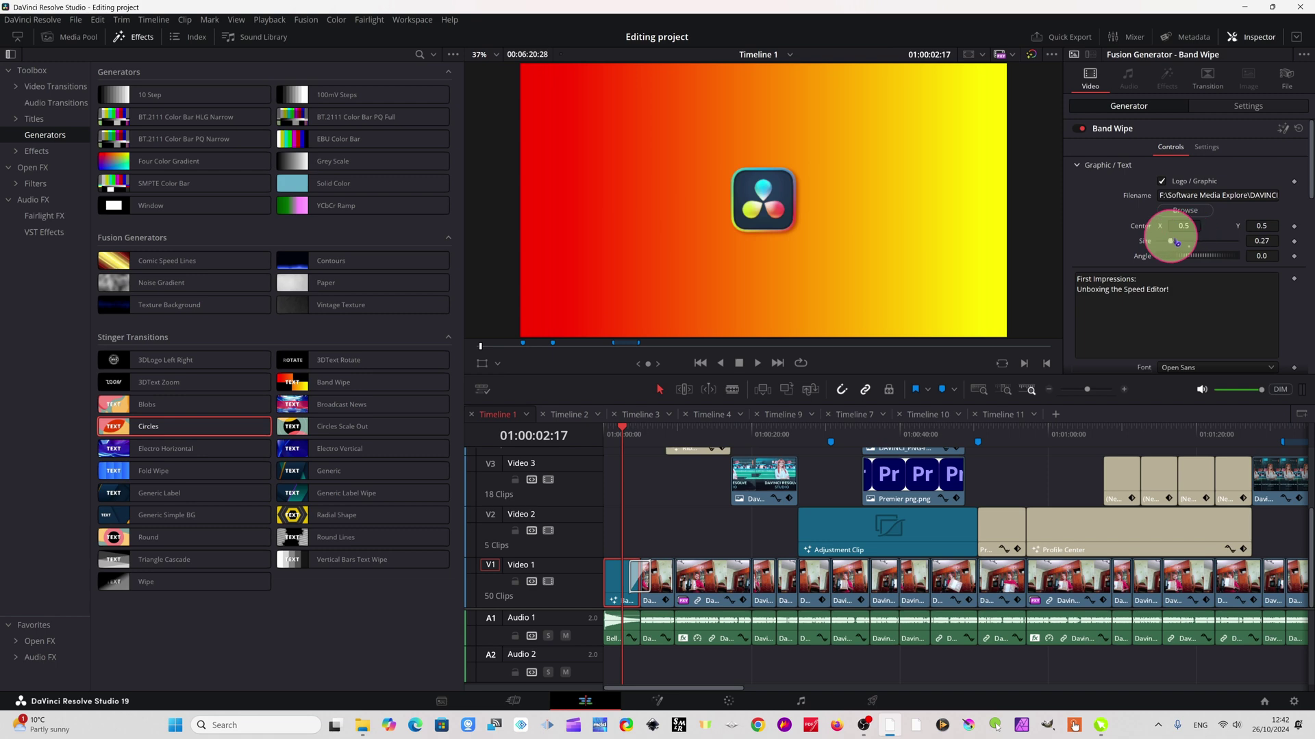
Show the logo in place of the text, with its size at 0.41 and its horizontal centre at 0.14
drag(1171, 243, 965, 226)
scroll(1176, 294, down, 2)
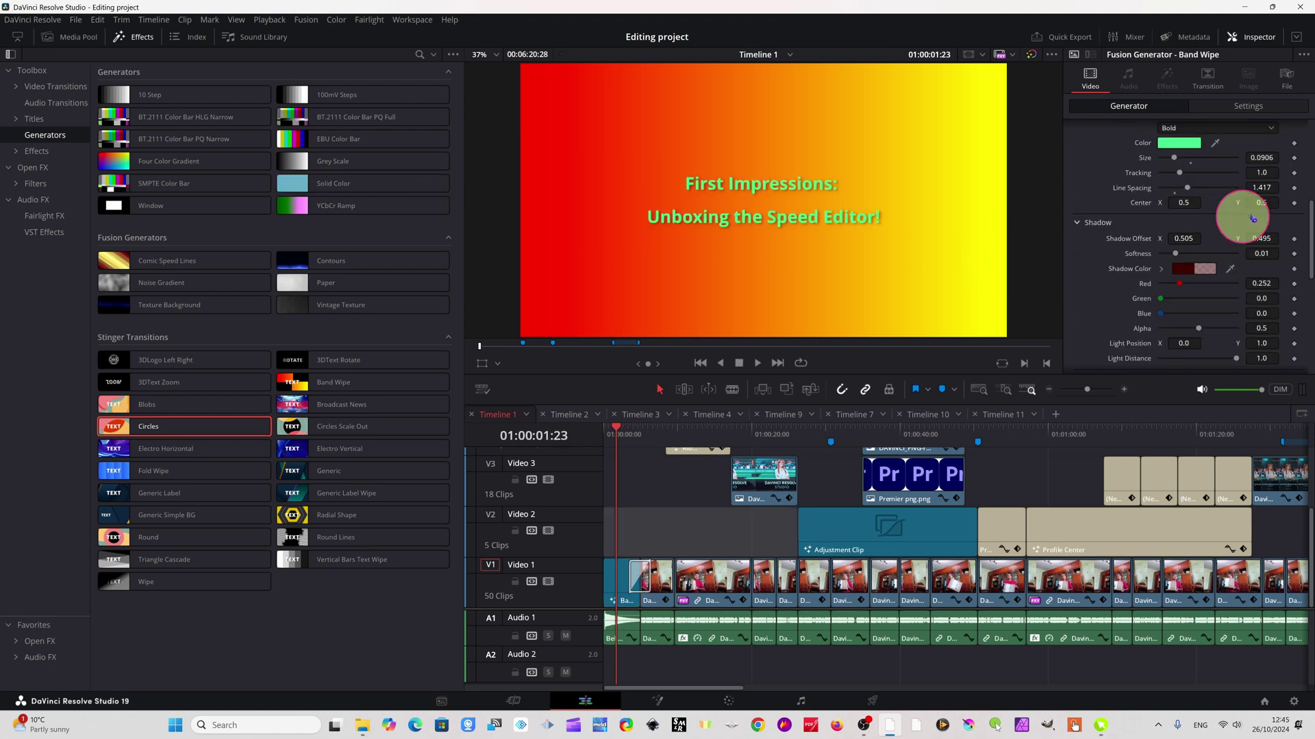
scroll(1160, 223, up, 5)
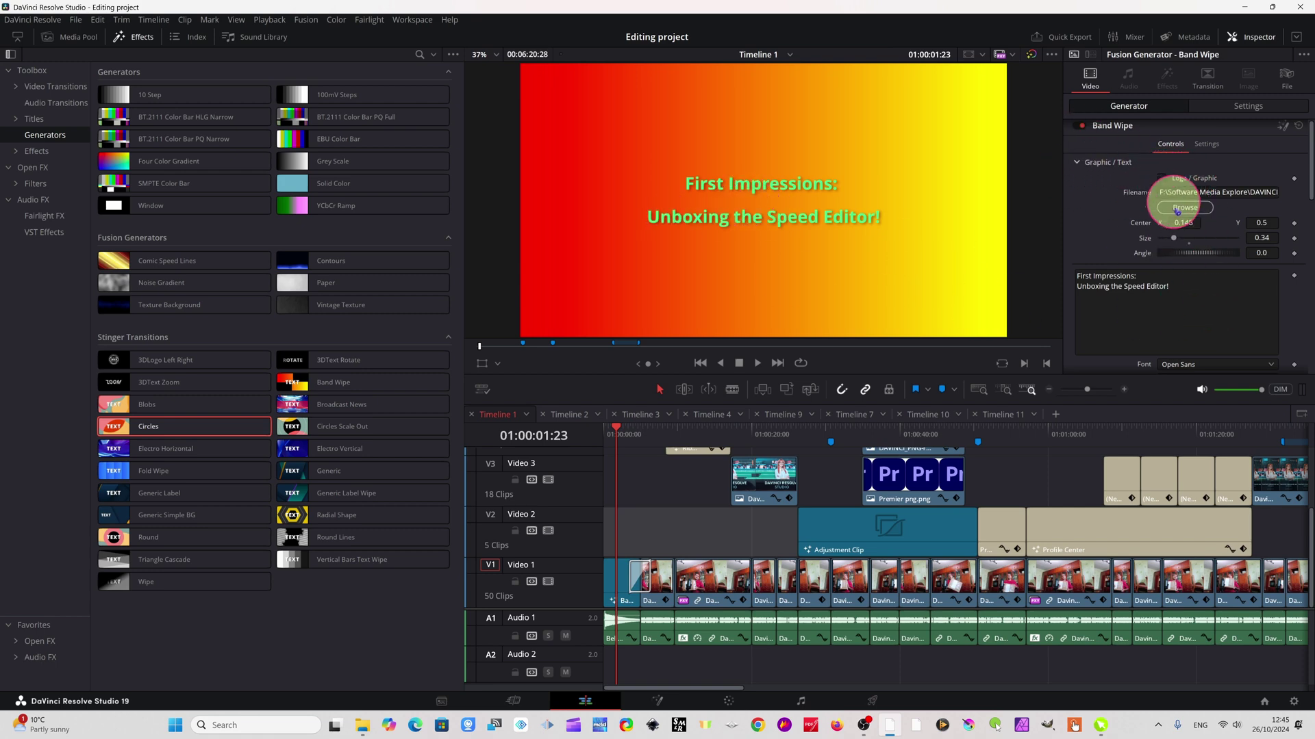
click(1162, 178)
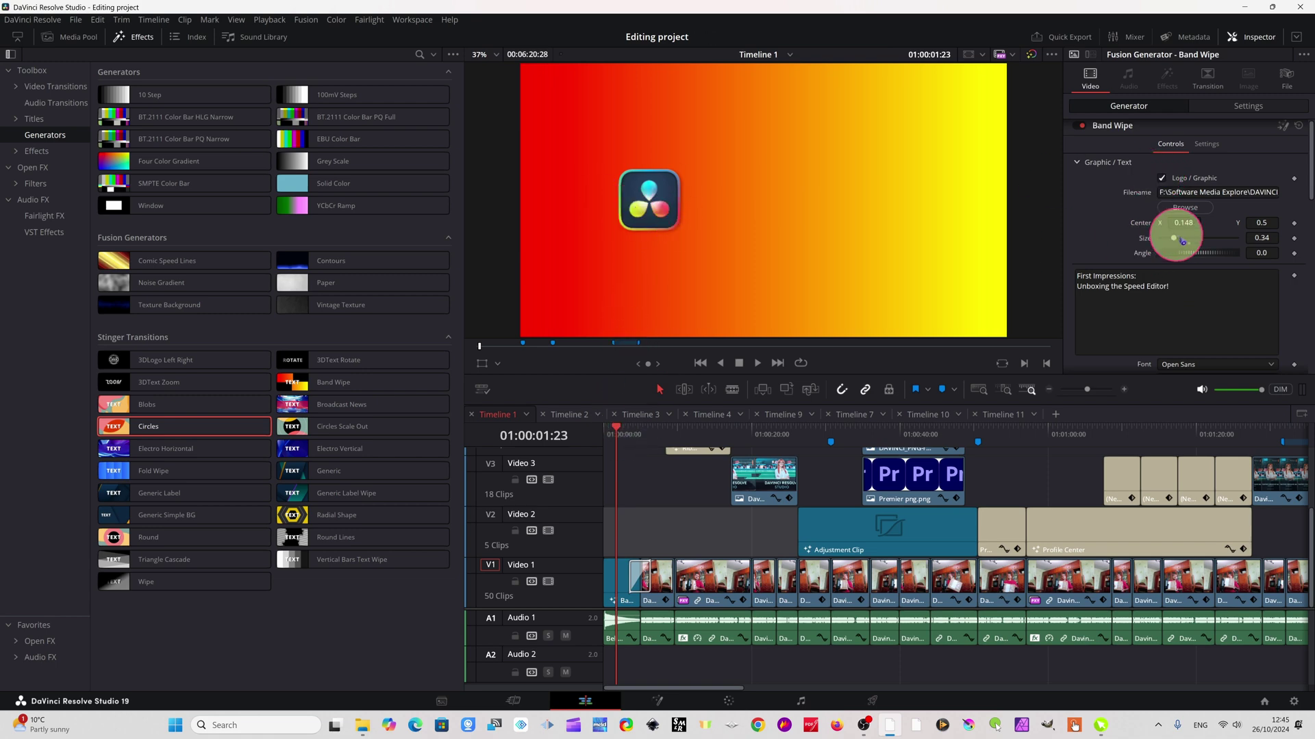
mouse_move(1177, 239)
mouse_down()
mouse_move(1267, 211)
mouse_move(1174, 214)
mouse_up()
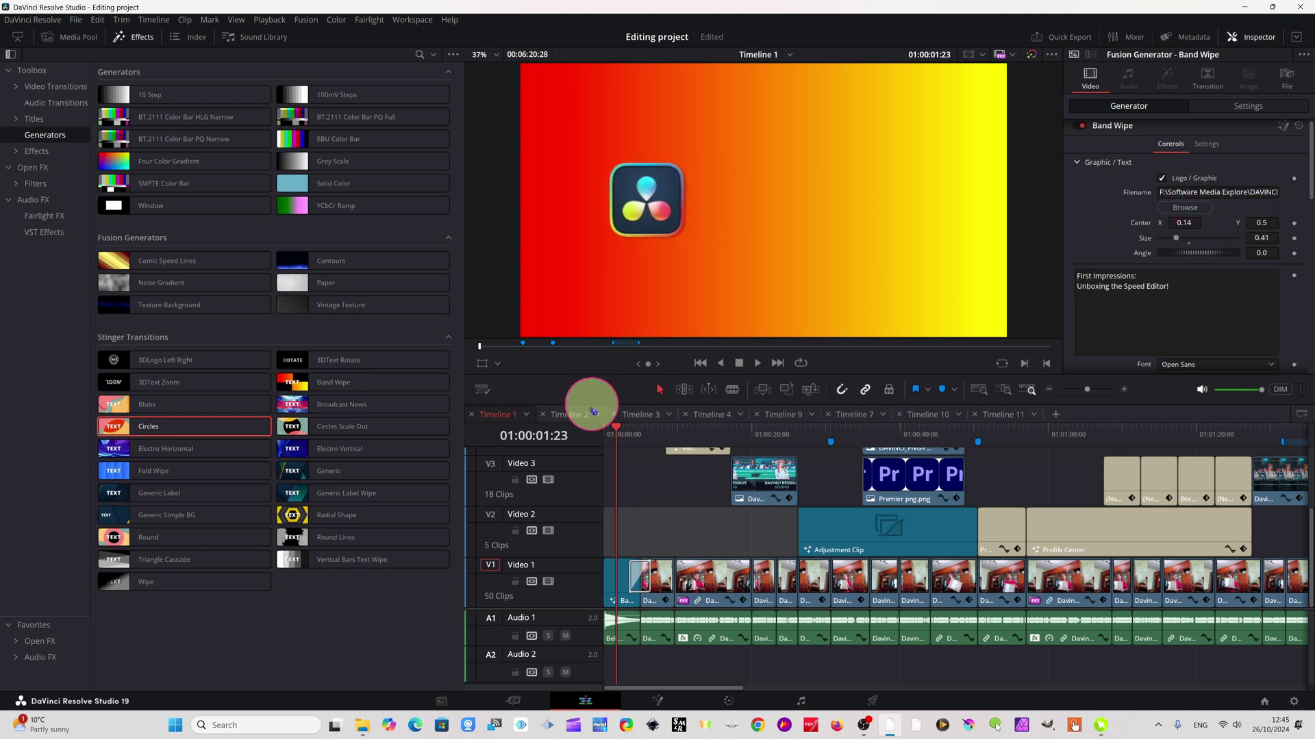
Play Timeline 1 from the start to review the Band Wipe stinger with the logo
drag(616, 430, 606, 430)
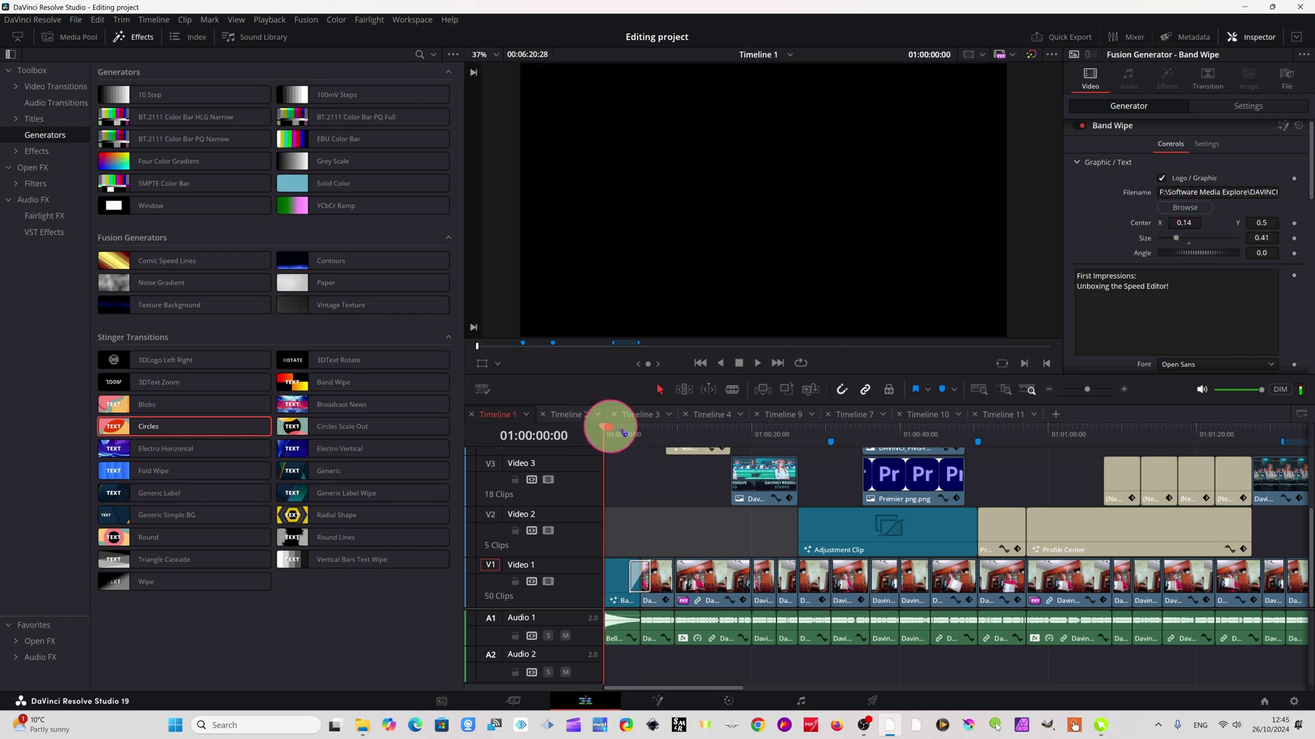
click(757, 363)
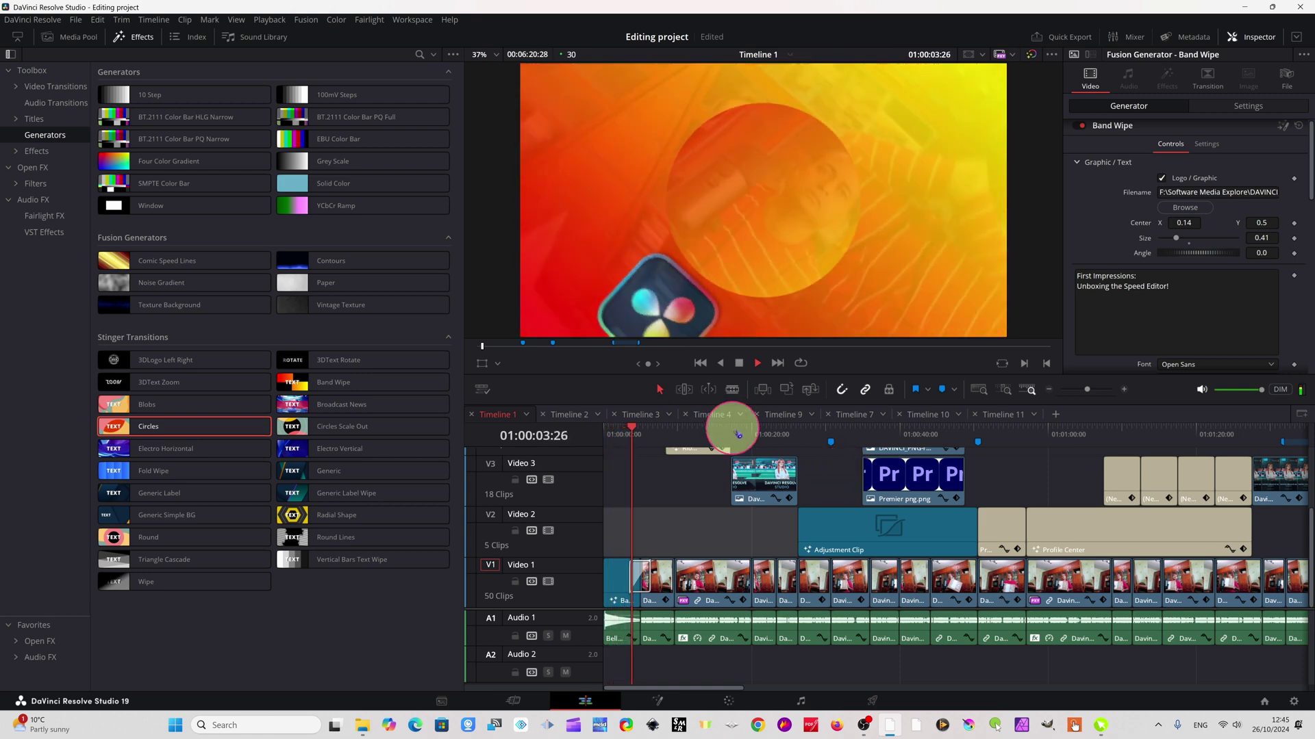
click(736, 361)
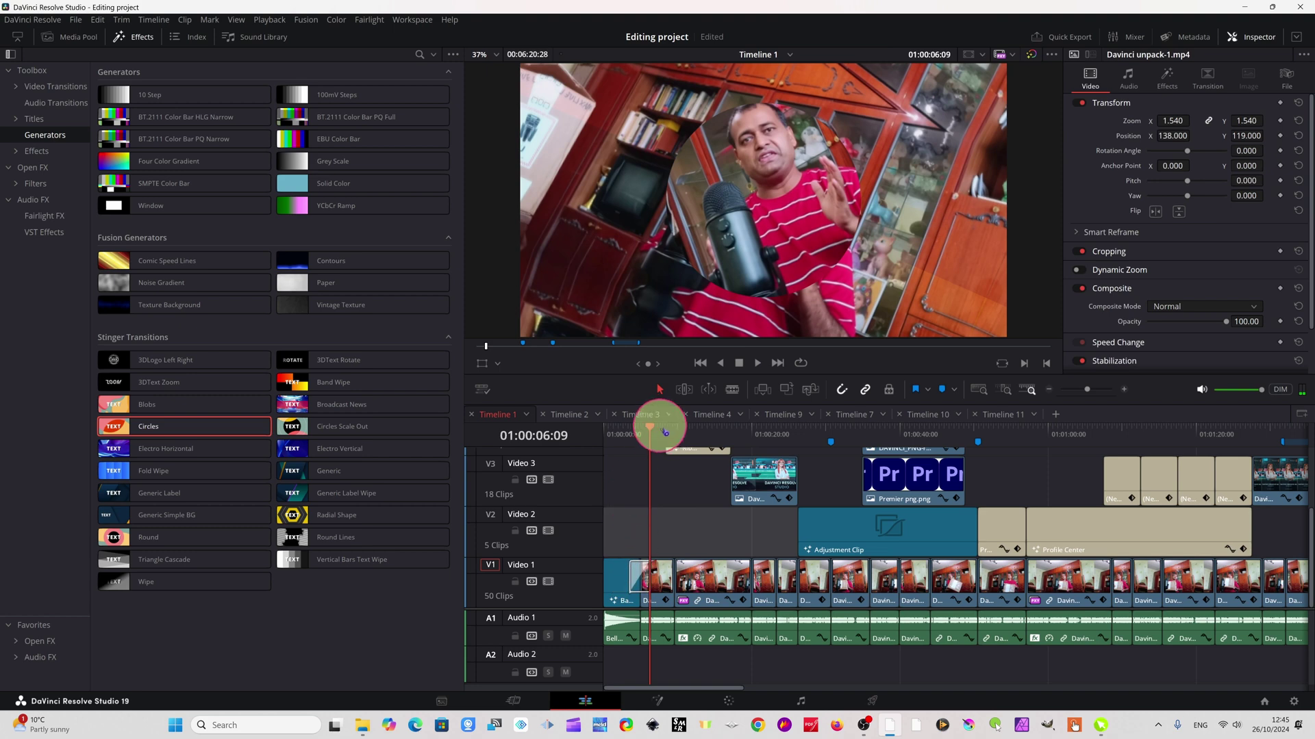
Return to the Band Wipe clip at about 01:00:01:28 and replace its logo image with Cut Tab-1 thumbnail
drag(656, 431, 619, 435)
click(618, 568)
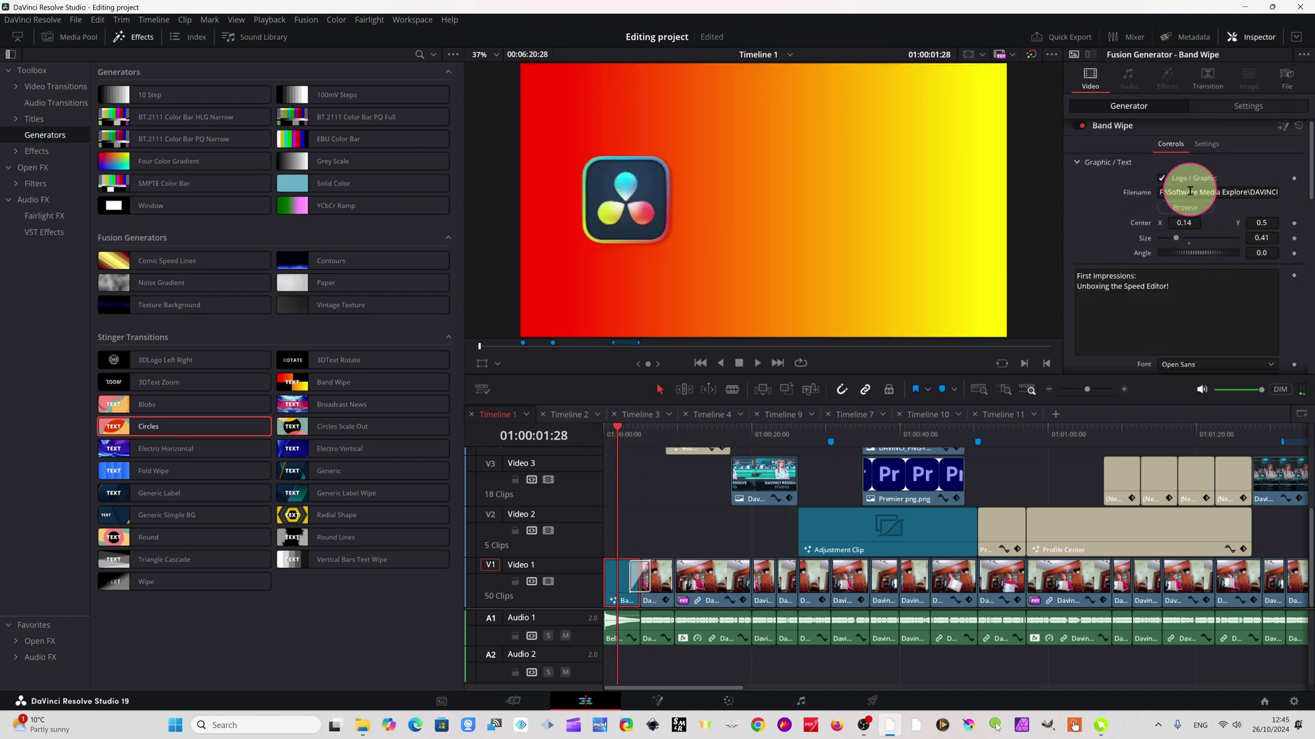
click(1186, 209)
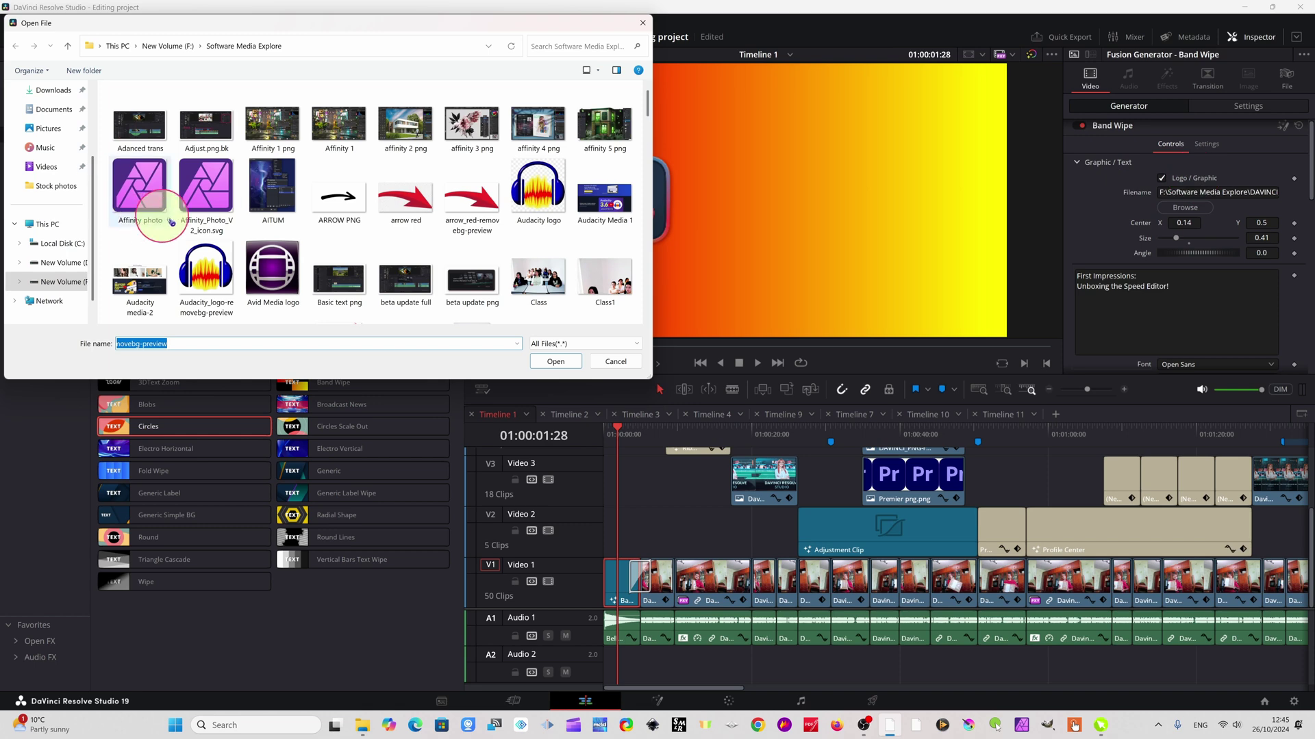
scroll(279, 265, down, 4)
scroll(274, 256, up, 1)
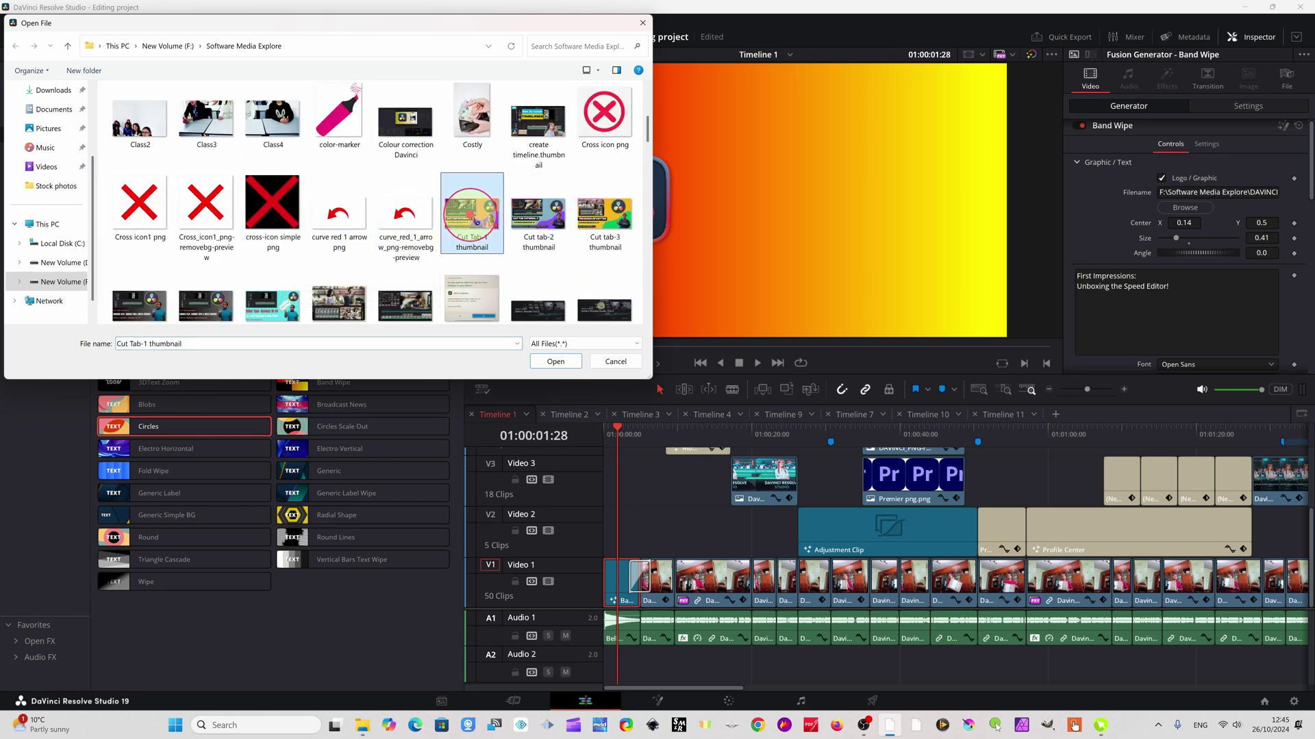
click(555, 361)
click(1186, 209)
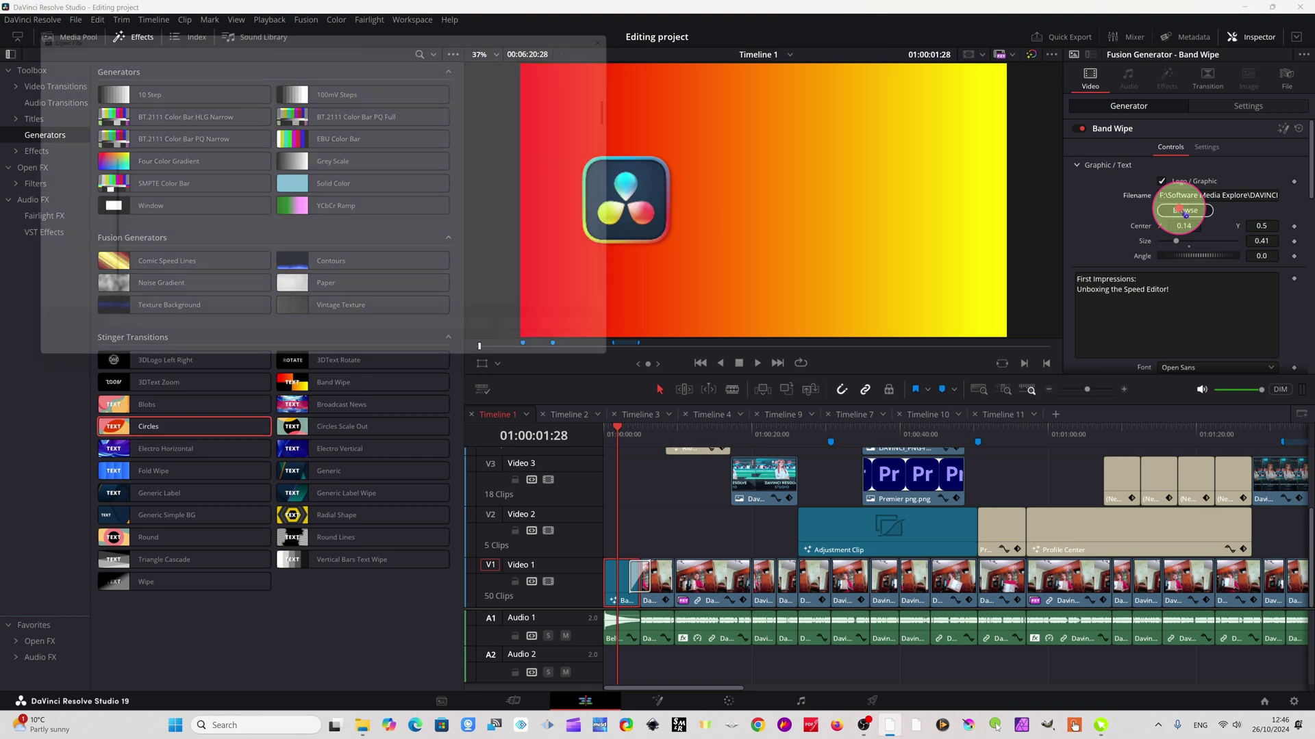
key(Escape)
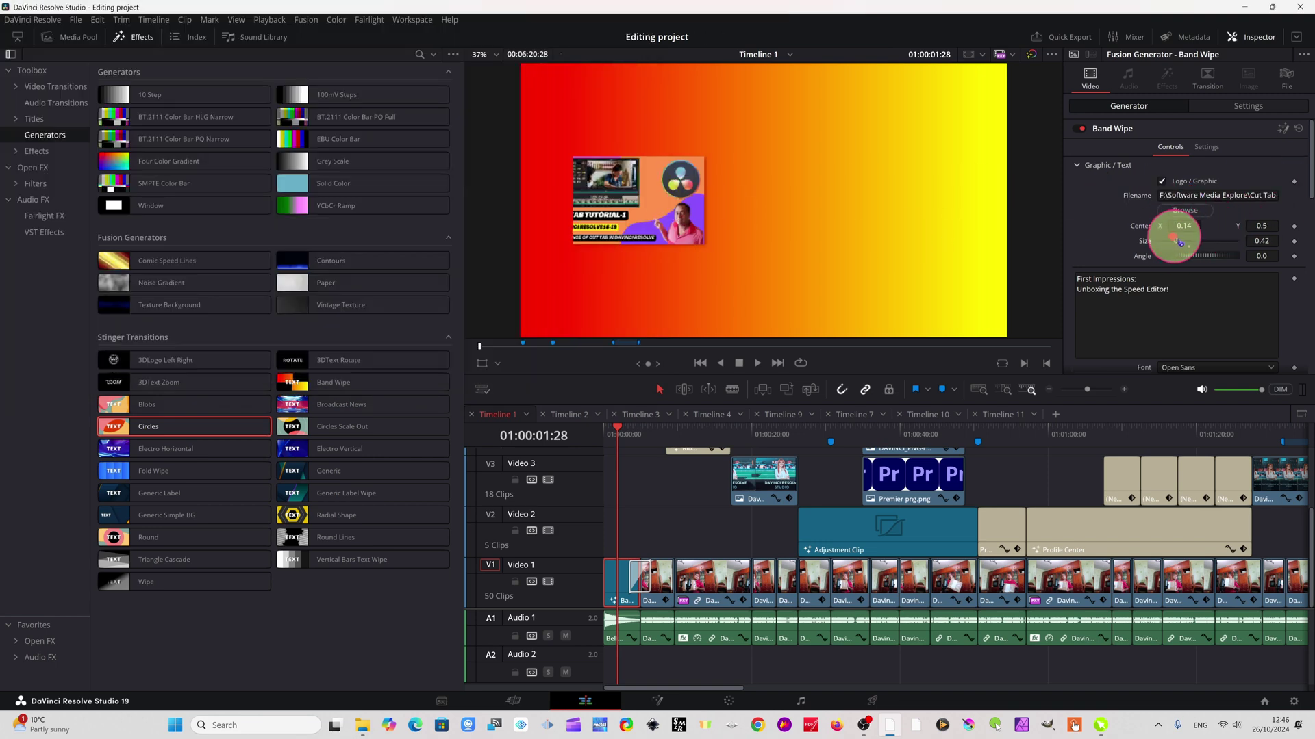
Set the Band Wipe logo image's horizontal centre to 0.43 and its size to 0.86
drag(1180, 243, 705, 218)
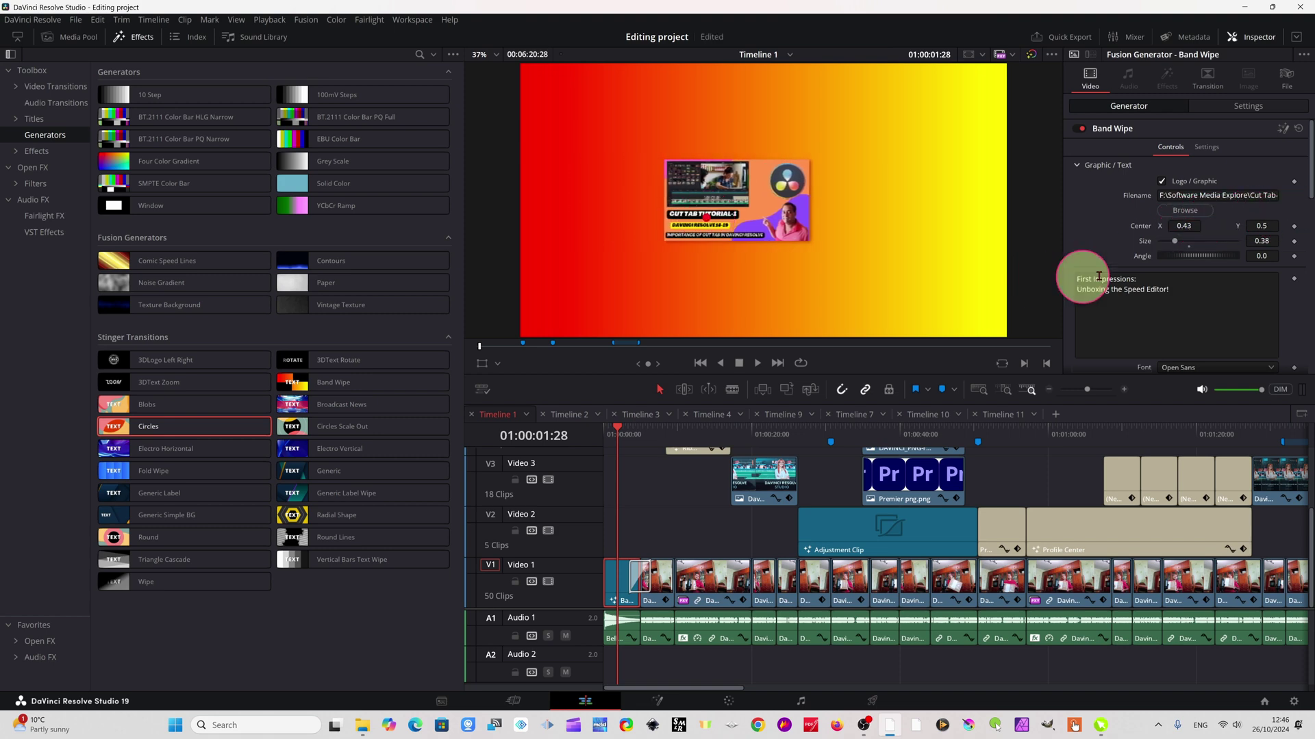
drag(1175, 241, 1195, 243)
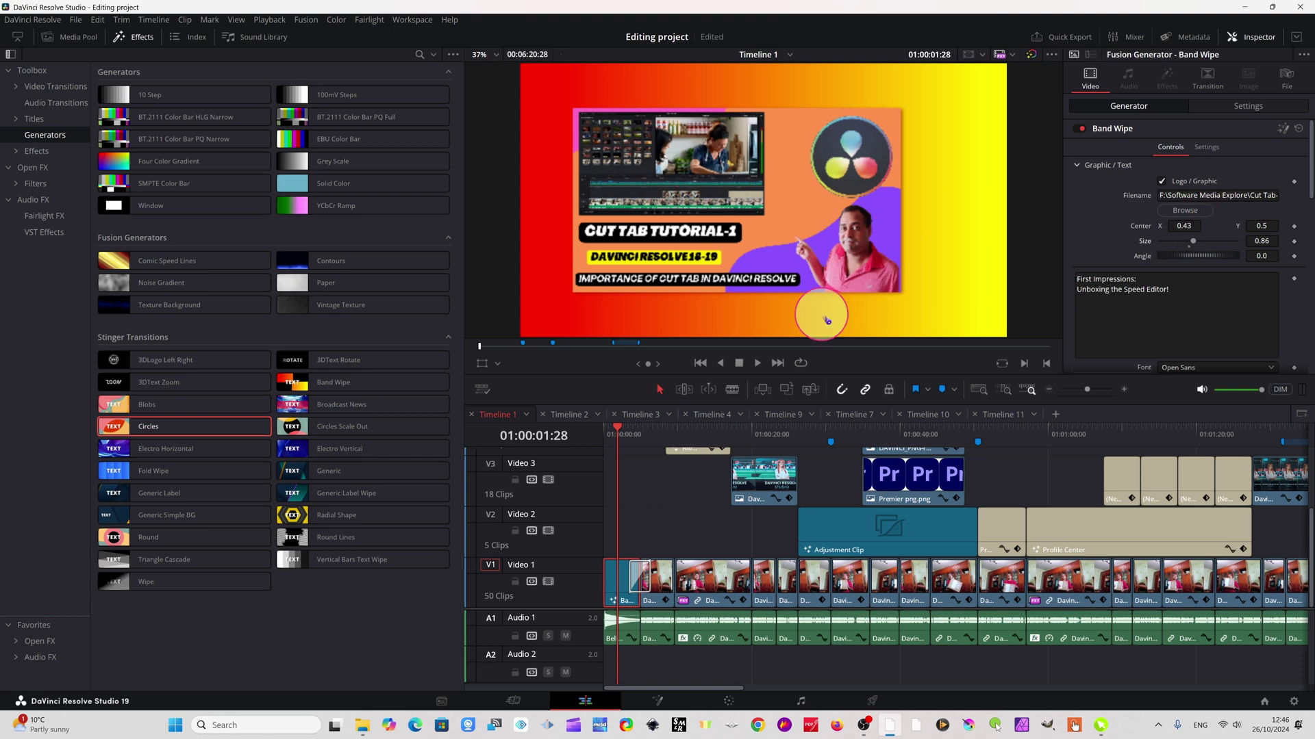
Play Timeline 1 from the start to review the Band Wipe stinger with the enlarged thumbnail, and stop playback
mouse_move(619, 426)
mouse_down()
mouse_move(603, 428)
mouse_move(623, 433)
mouse_move(615, 423)
mouse_up()
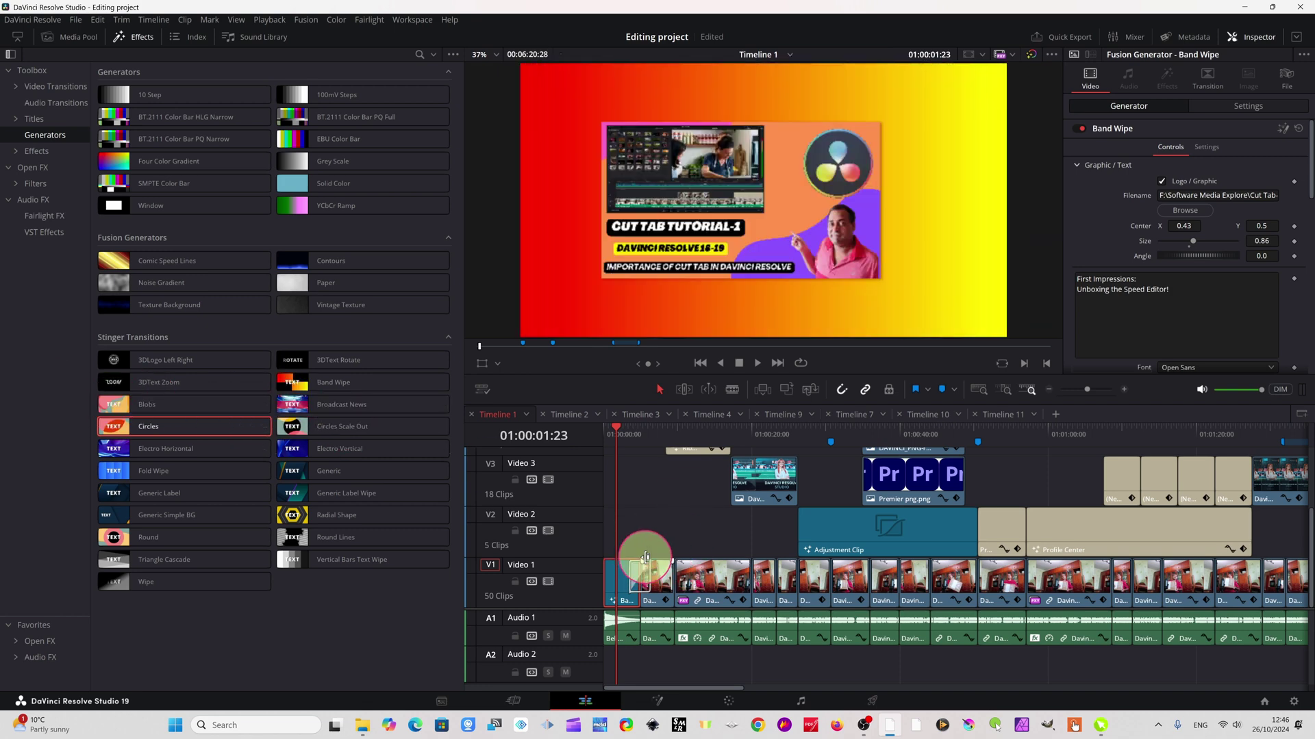
drag(617, 430, 604, 429)
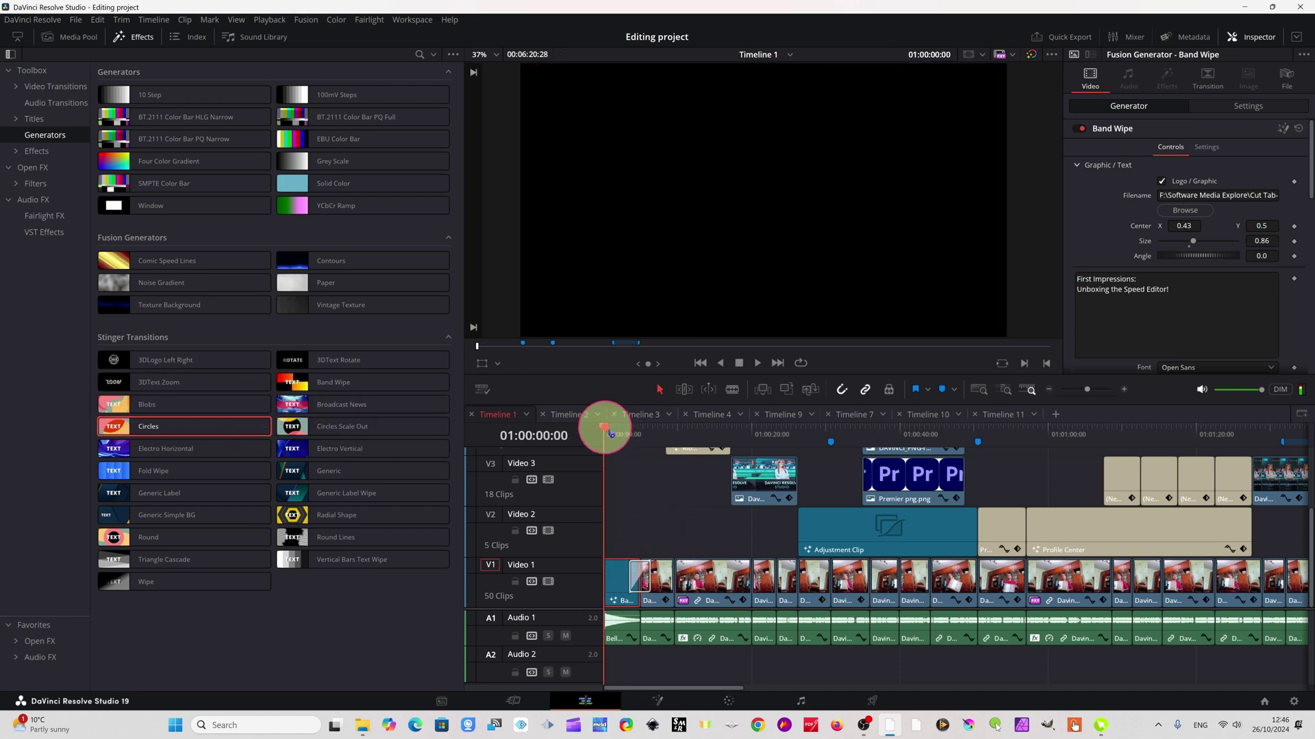
click(758, 362)
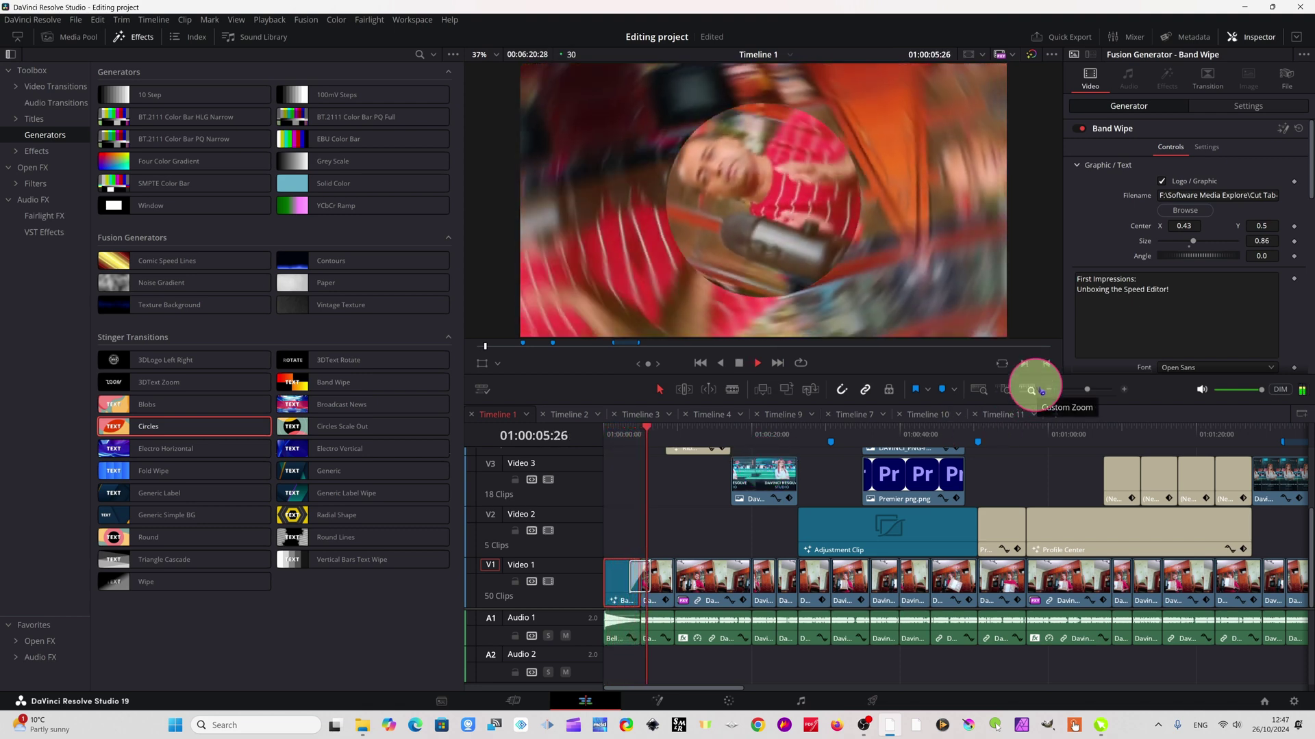
click(758, 363)
Return to the Band Wipe at 01:00:02:05 and examine its graphic, text, shadow and background settings
click(619, 435)
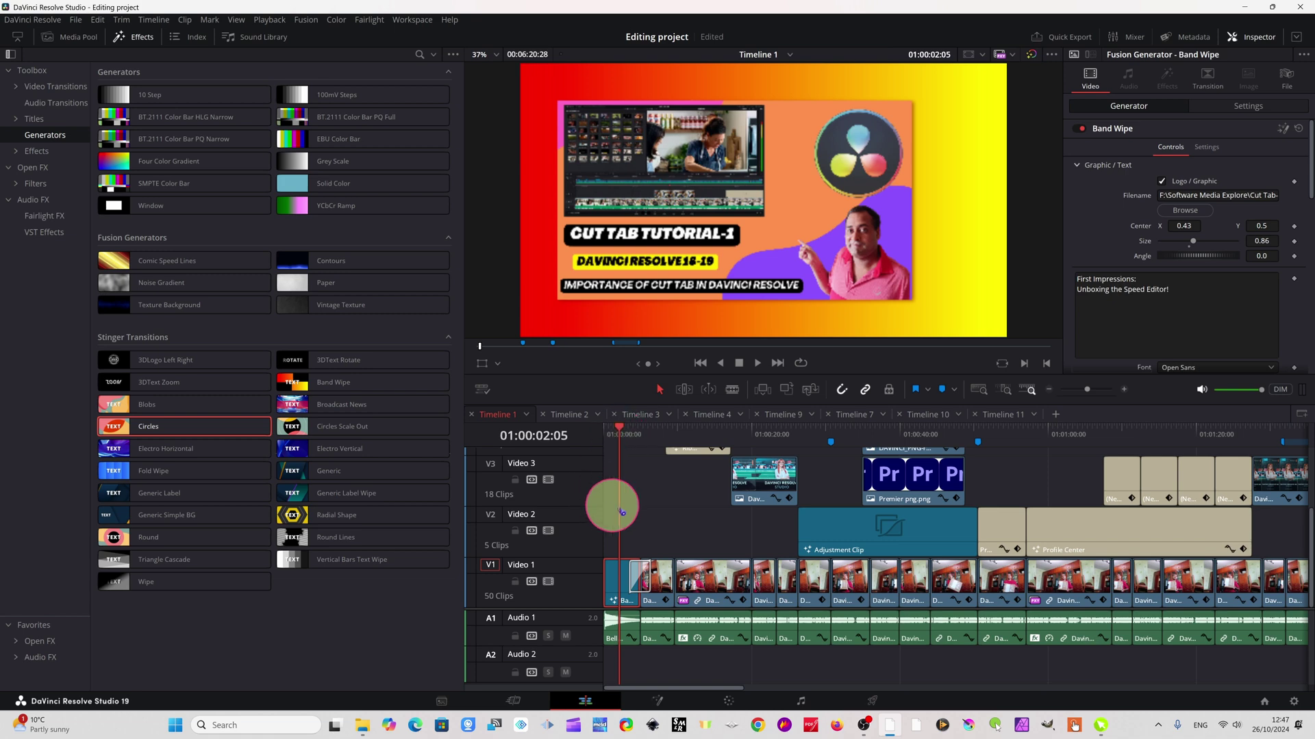
scroll(1227, 182, down, 3)
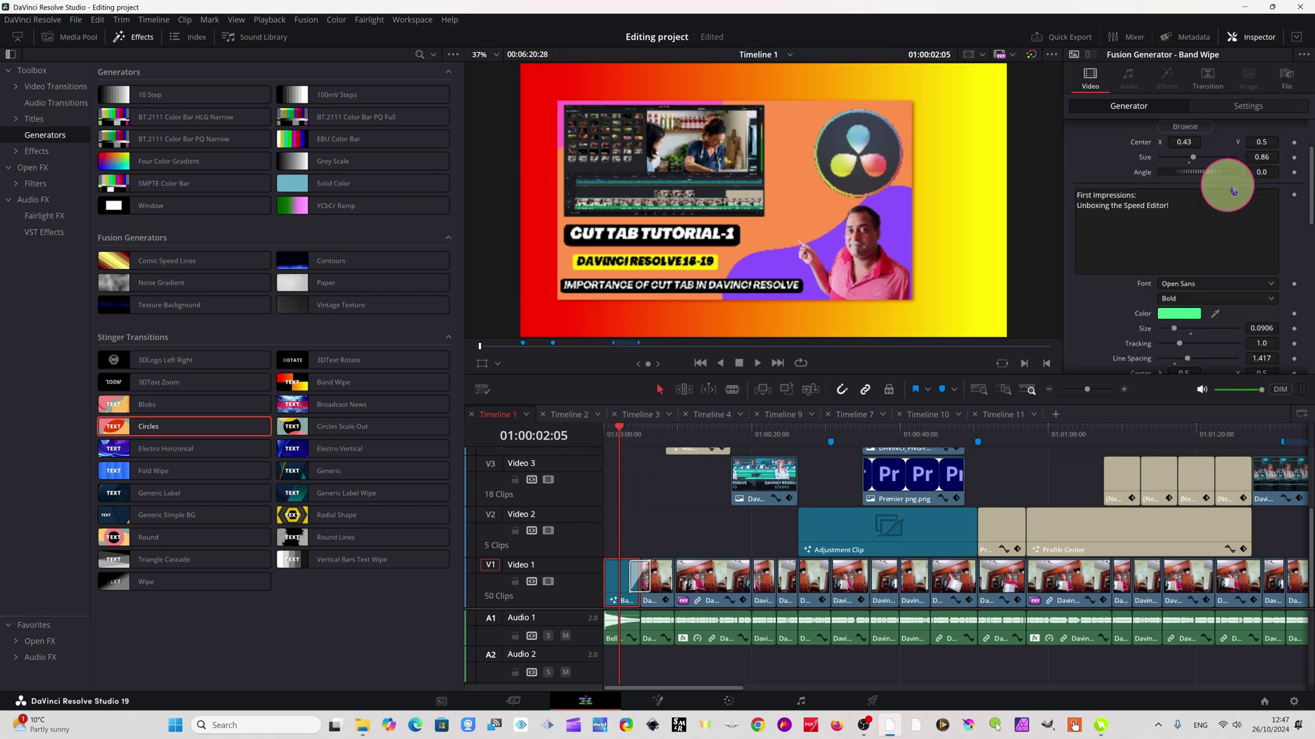
scroll(1220, 243, up, 3)
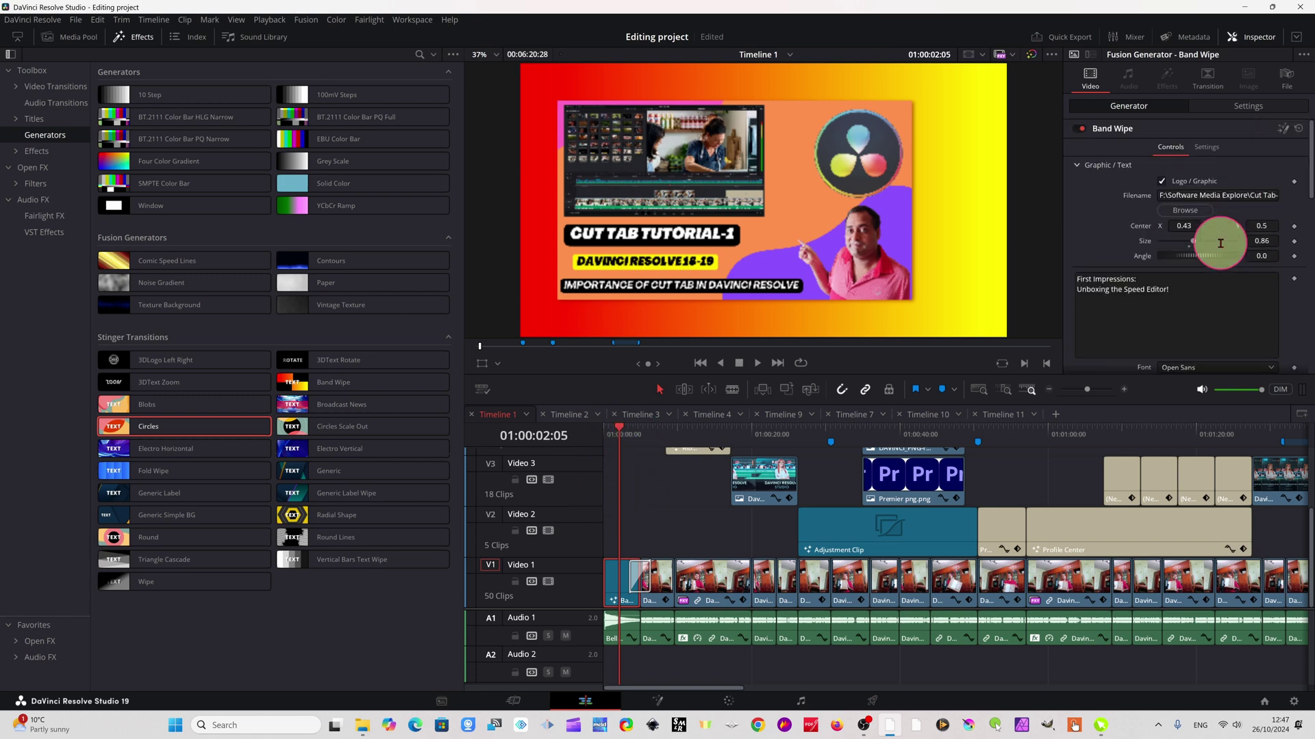
scroll(1227, 281, down, 8)
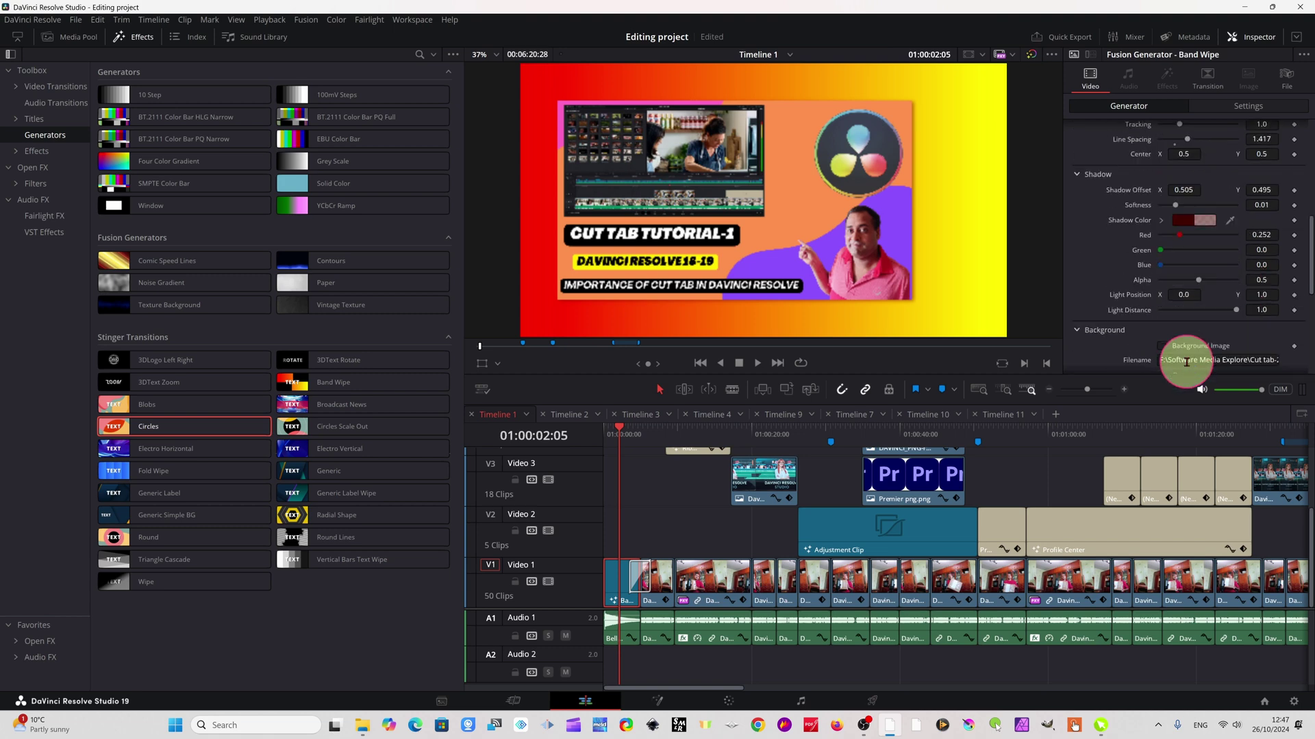
scroll(1187, 360, down, 5)
scroll(1192, 326, up, 10)
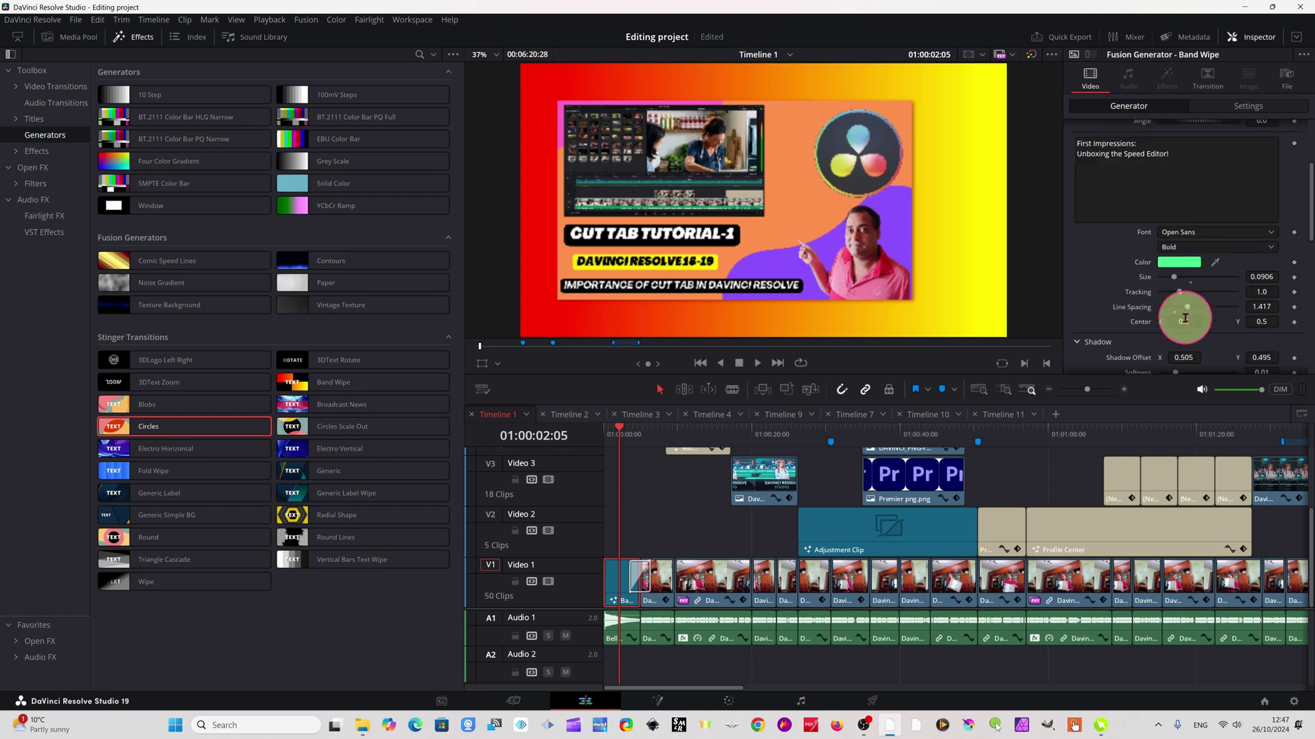